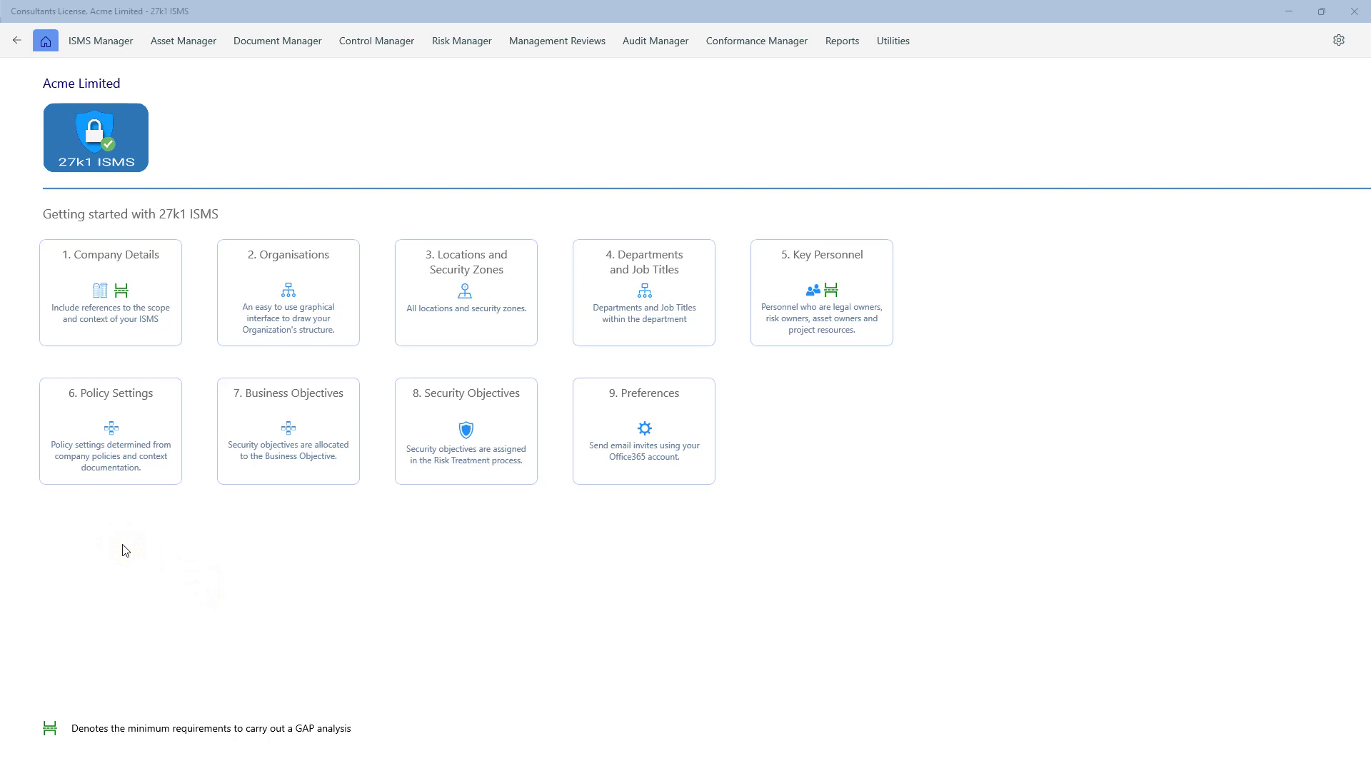
# - From the Home menu, go to the Acme Limited Getting Started setup page
pyautogui.click(47, 42)
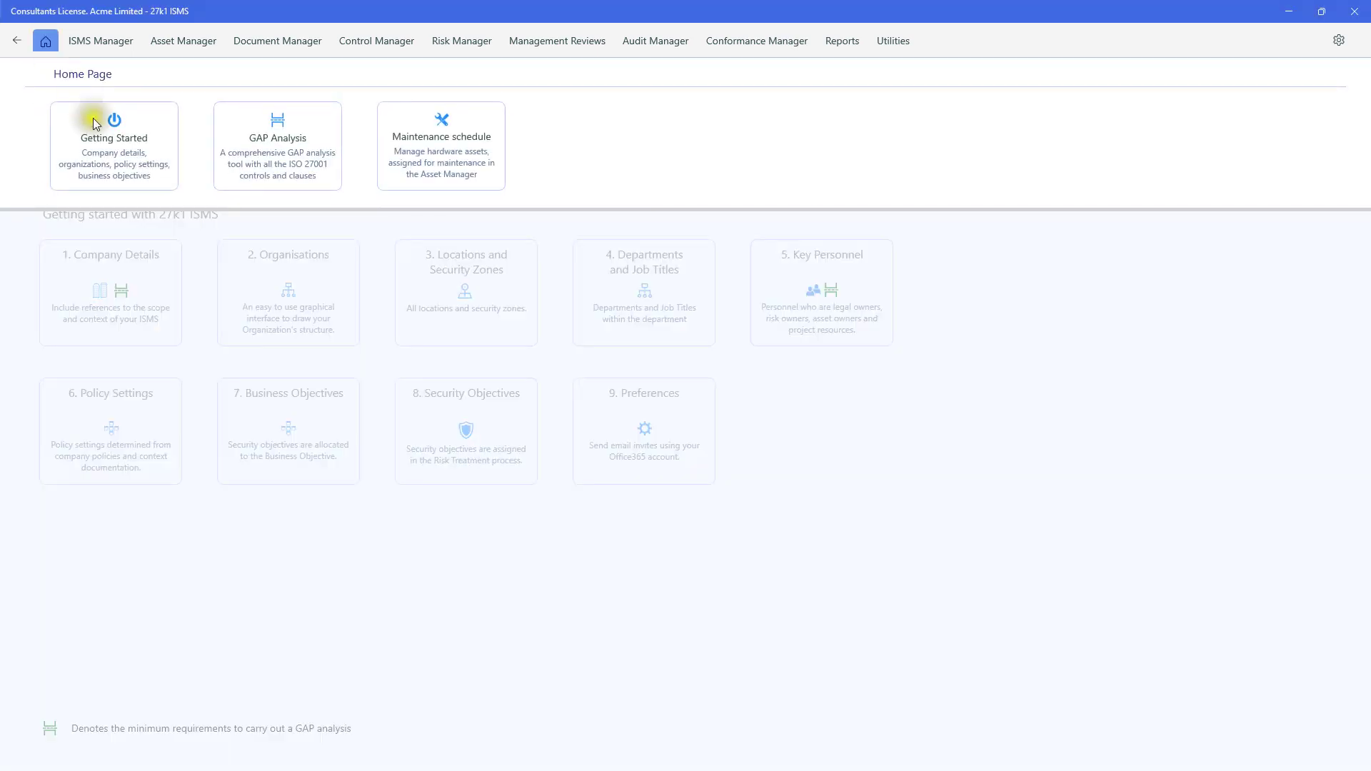
pyautogui.click(95, 142)
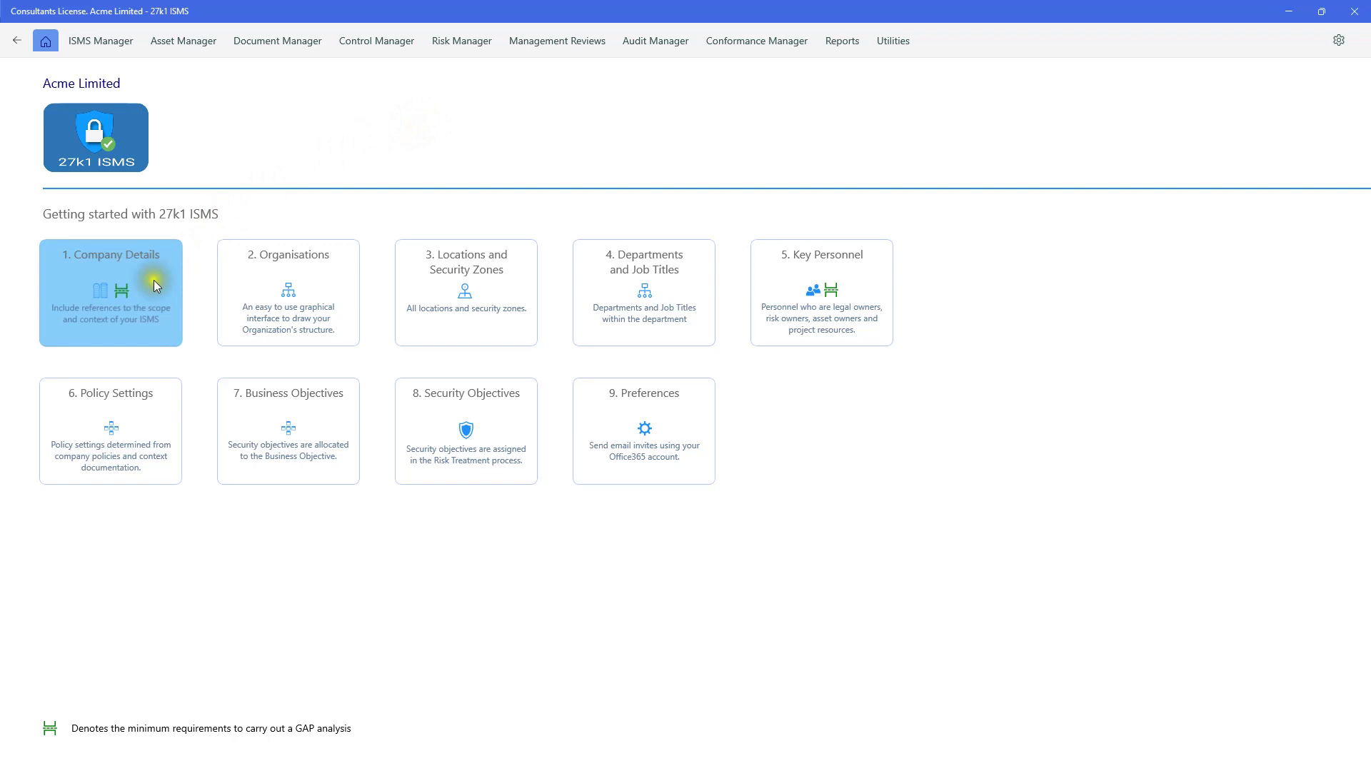
# - Open Company Details, leave the country as United Kingdom, and return to Getting Started
pyautogui.click(135, 293)
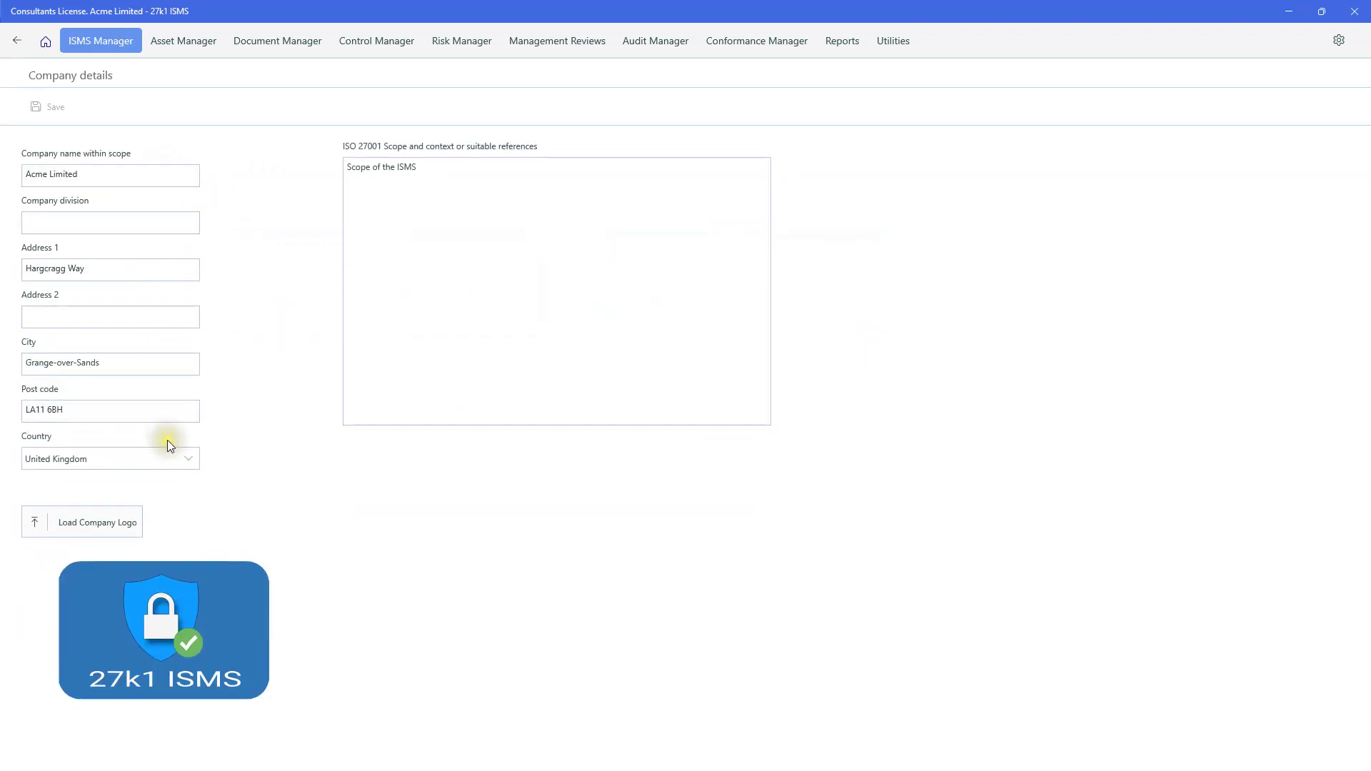
pyautogui.click(187, 461)
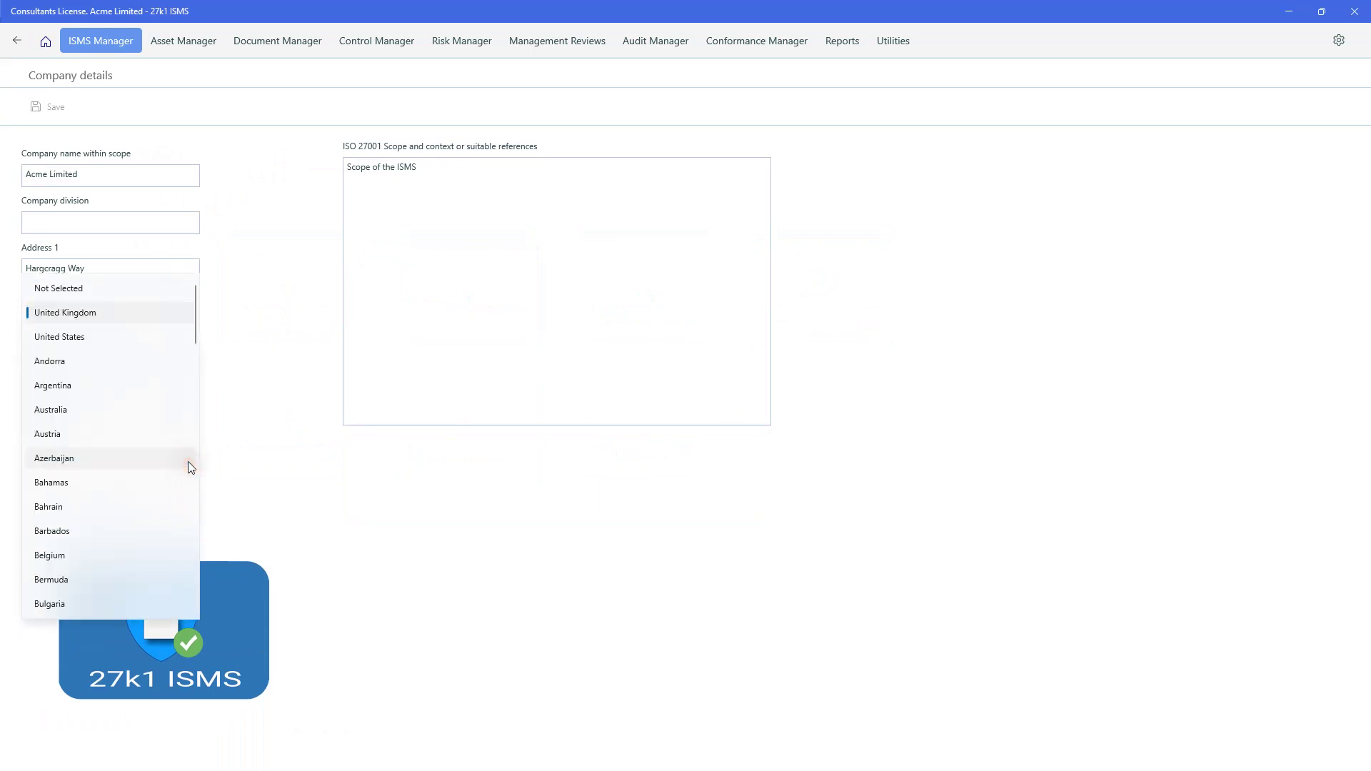
pyautogui.click(225, 461)
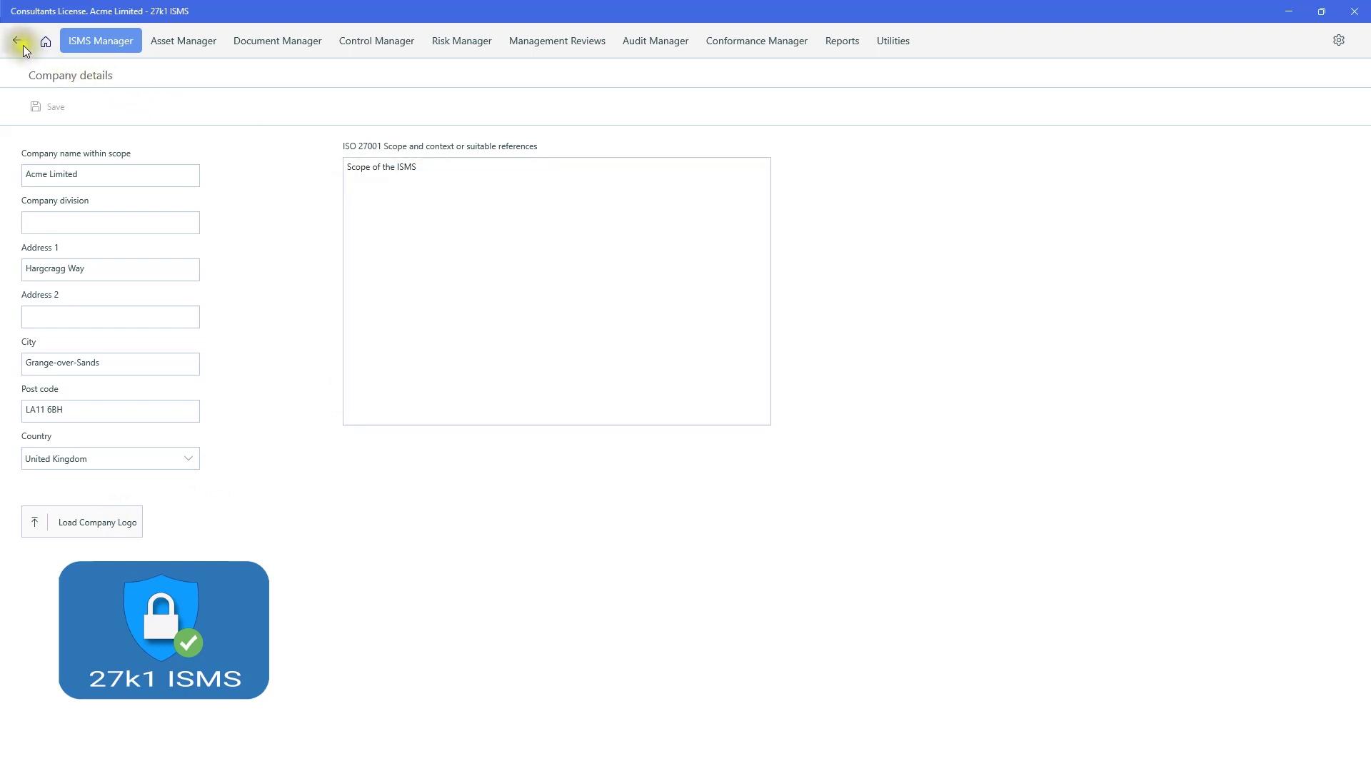
pyautogui.click(45, 41)
# - Open the Head Office organisation, keeping manage projects and authority both set to Yes
pyautogui.click(293, 292)
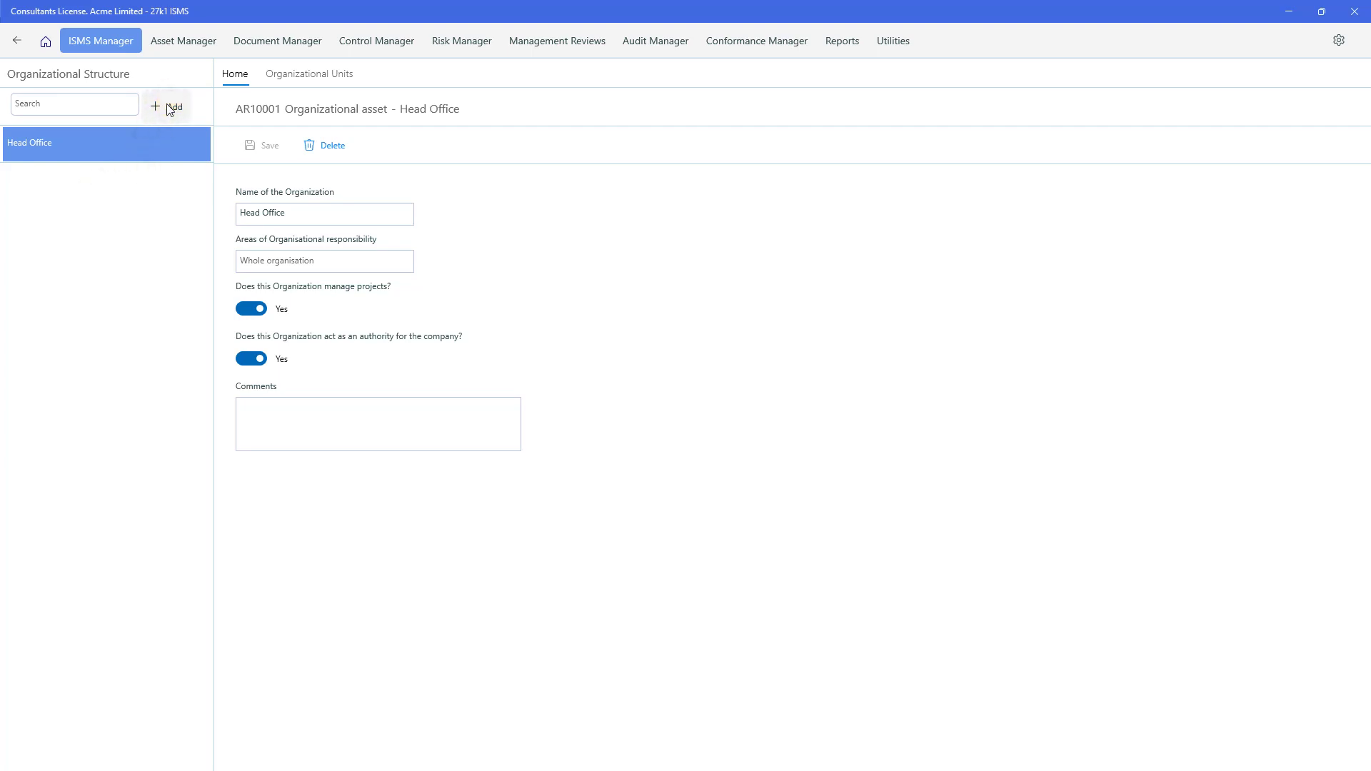
pyautogui.click(156, 155)
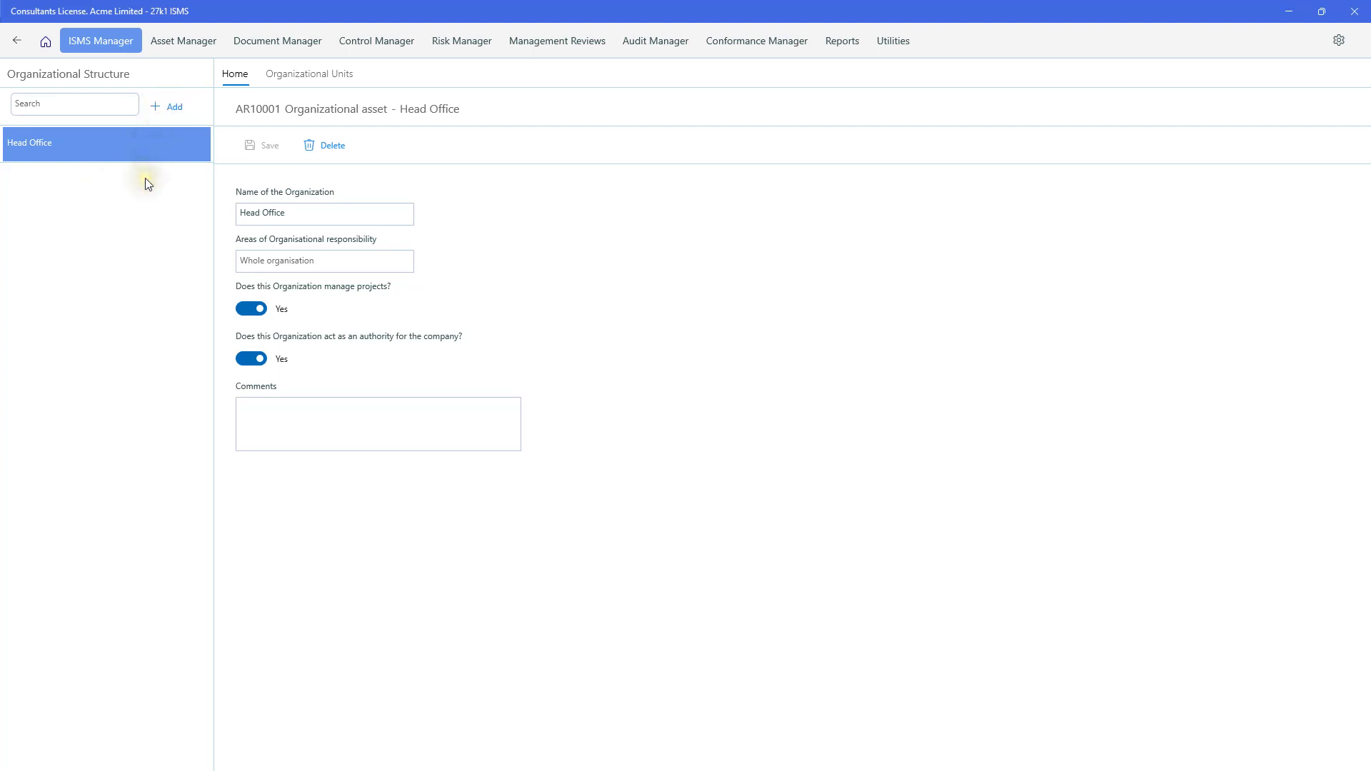
pyautogui.click(235, 332)
pyautogui.click(245, 308)
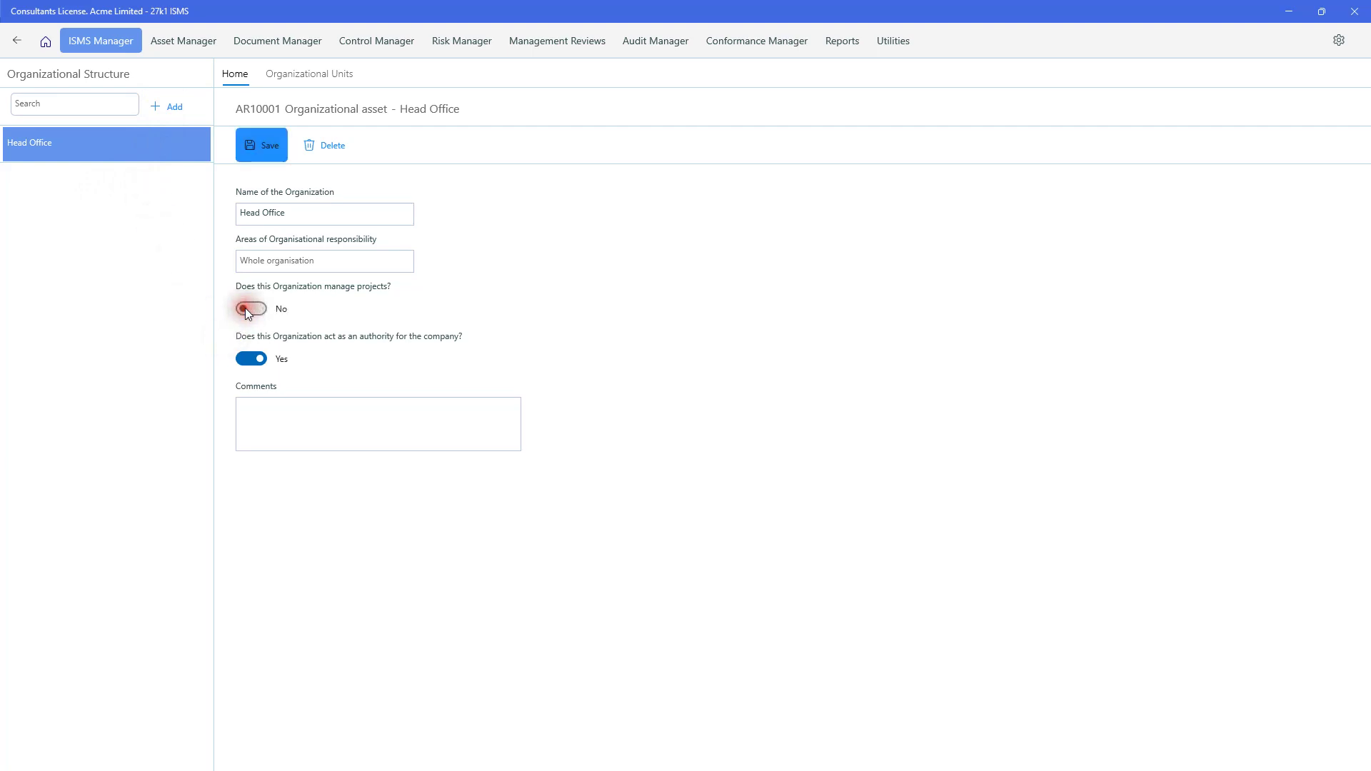
pyautogui.click(245, 309)
pyautogui.click(246, 363)
pyautogui.click(247, 362)
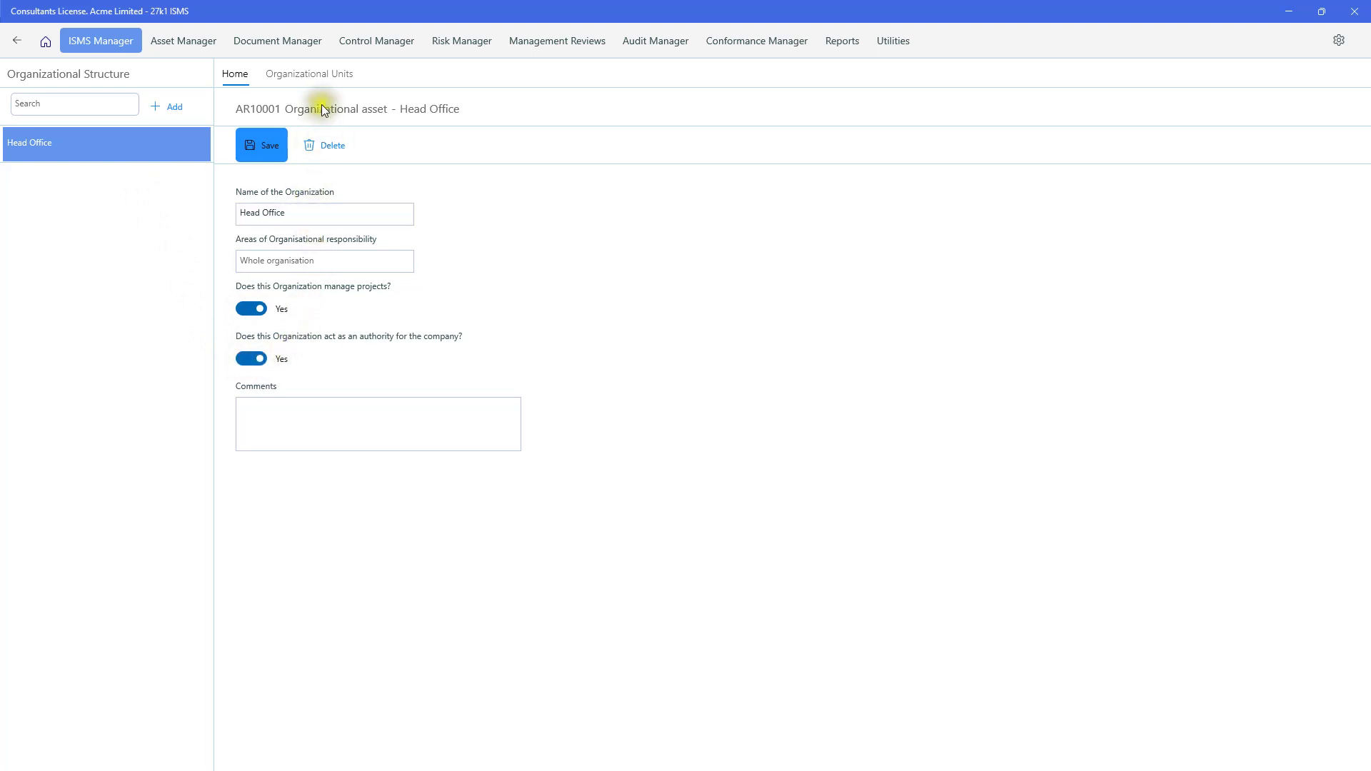
# - View Head Office's organisational chart, cancelling an Add Organisation Unit under CEO
pyautogui.click(322, 76)
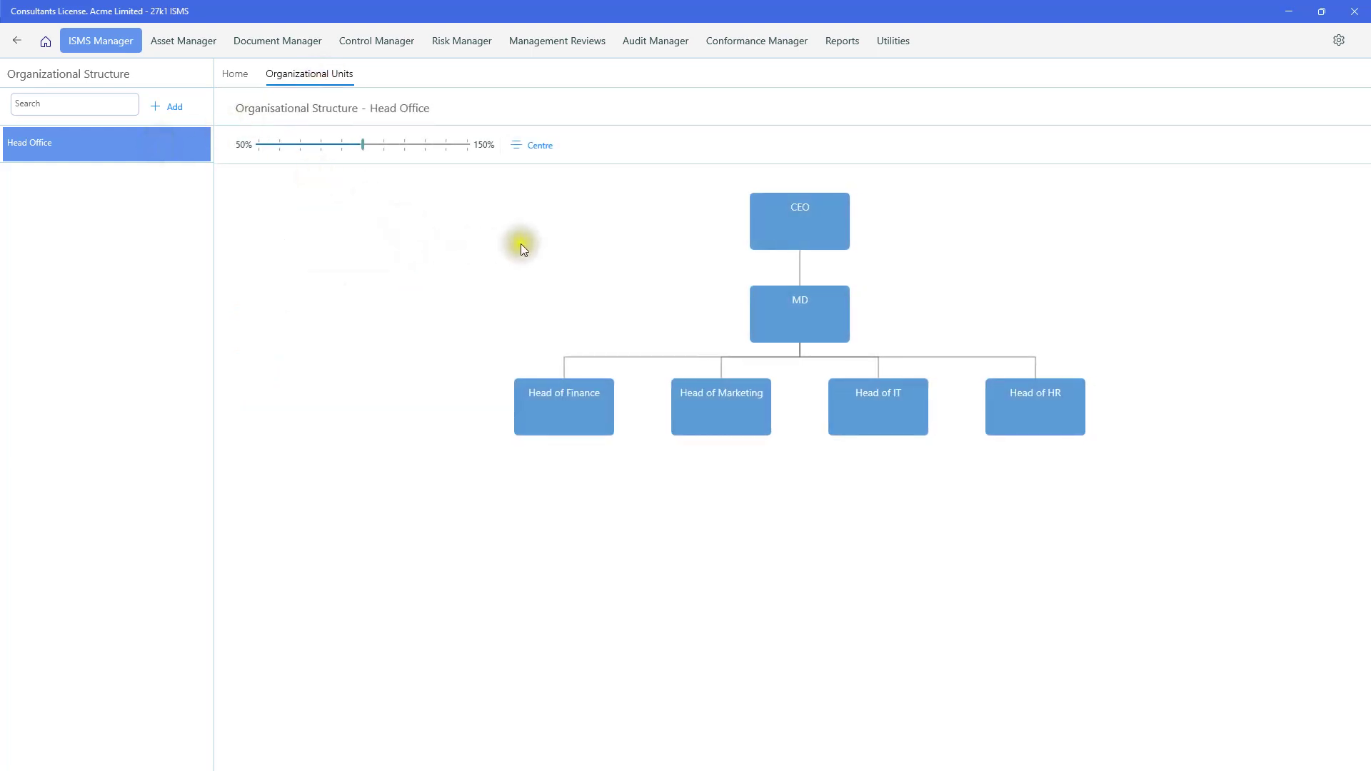
pyautogui.rightClick(786, 227)
pyautogui.click(705, 207)
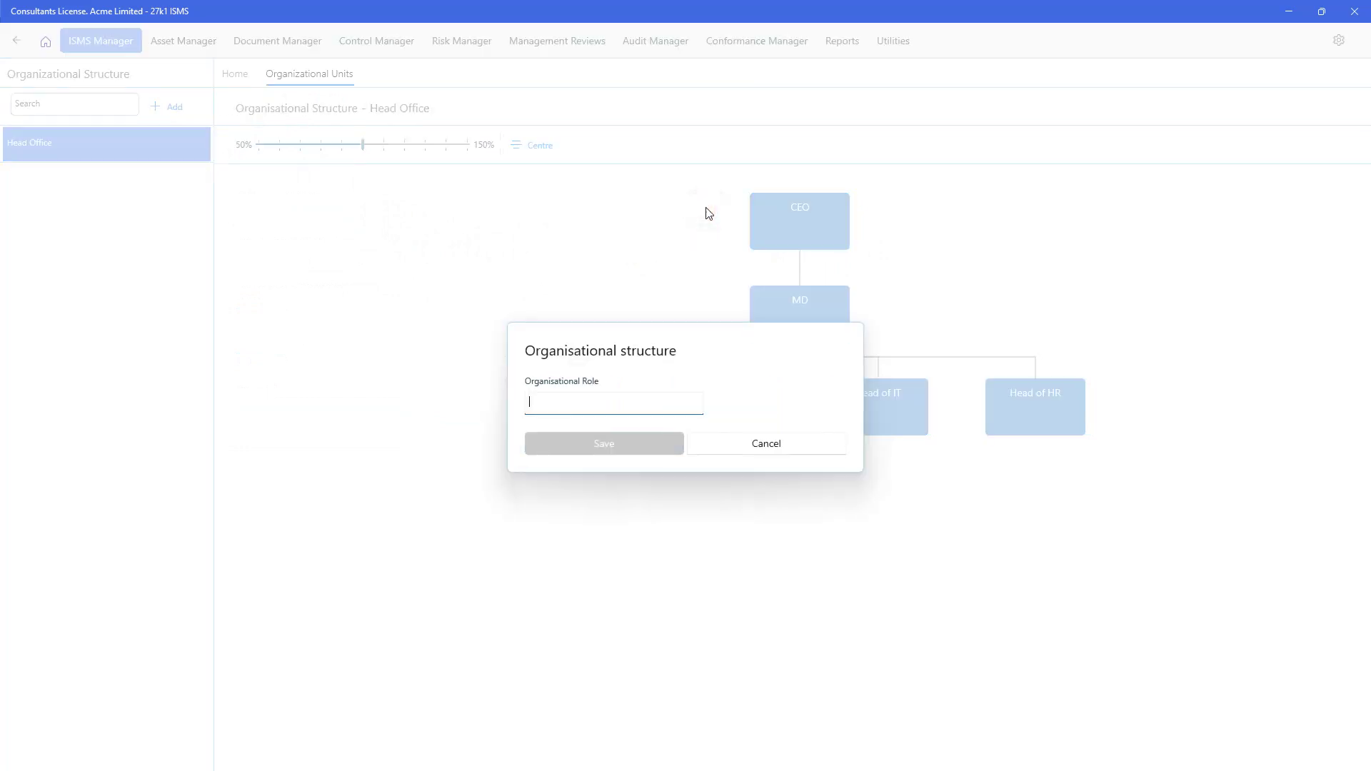
pyautogui.click(731, 442)
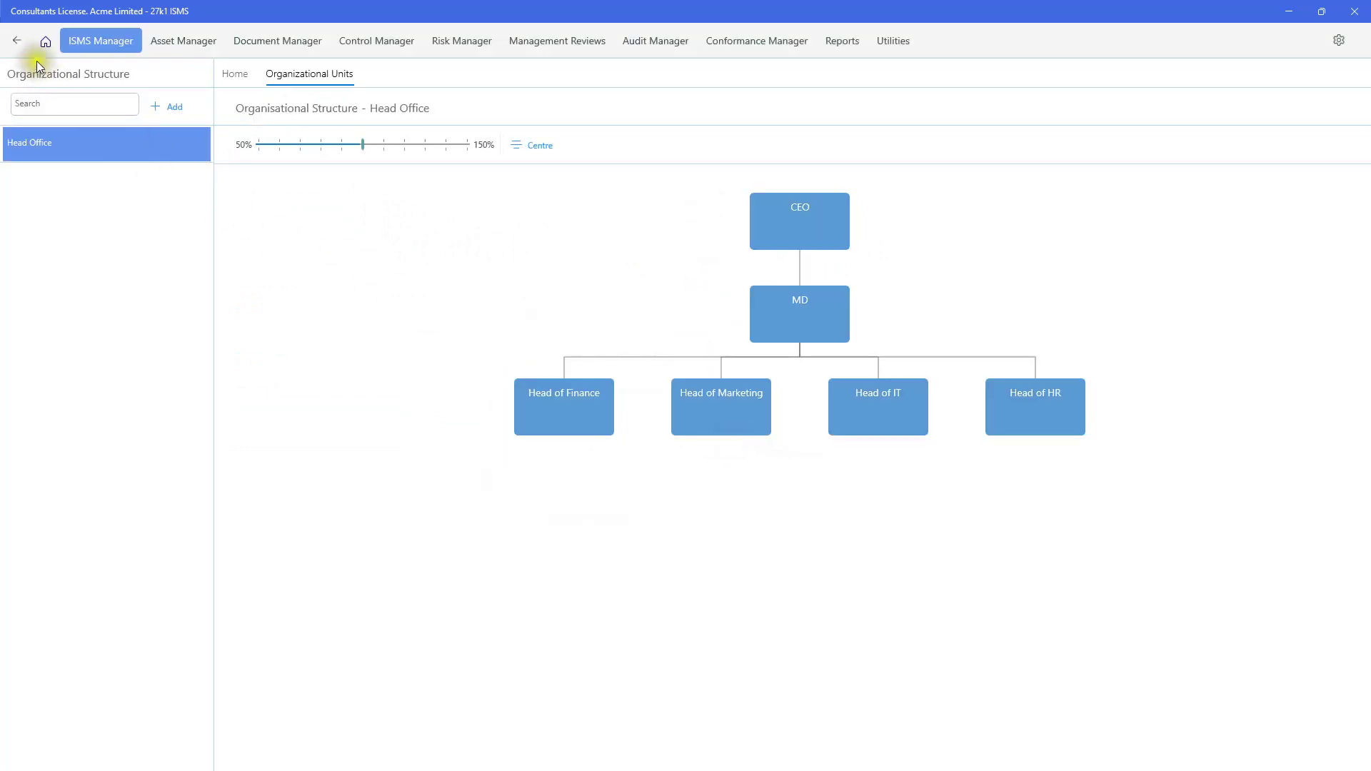
# - Open North West Office under Locations and Security Zones, keeping company location on and United Kingdom
pyautogui.click(45, 41)
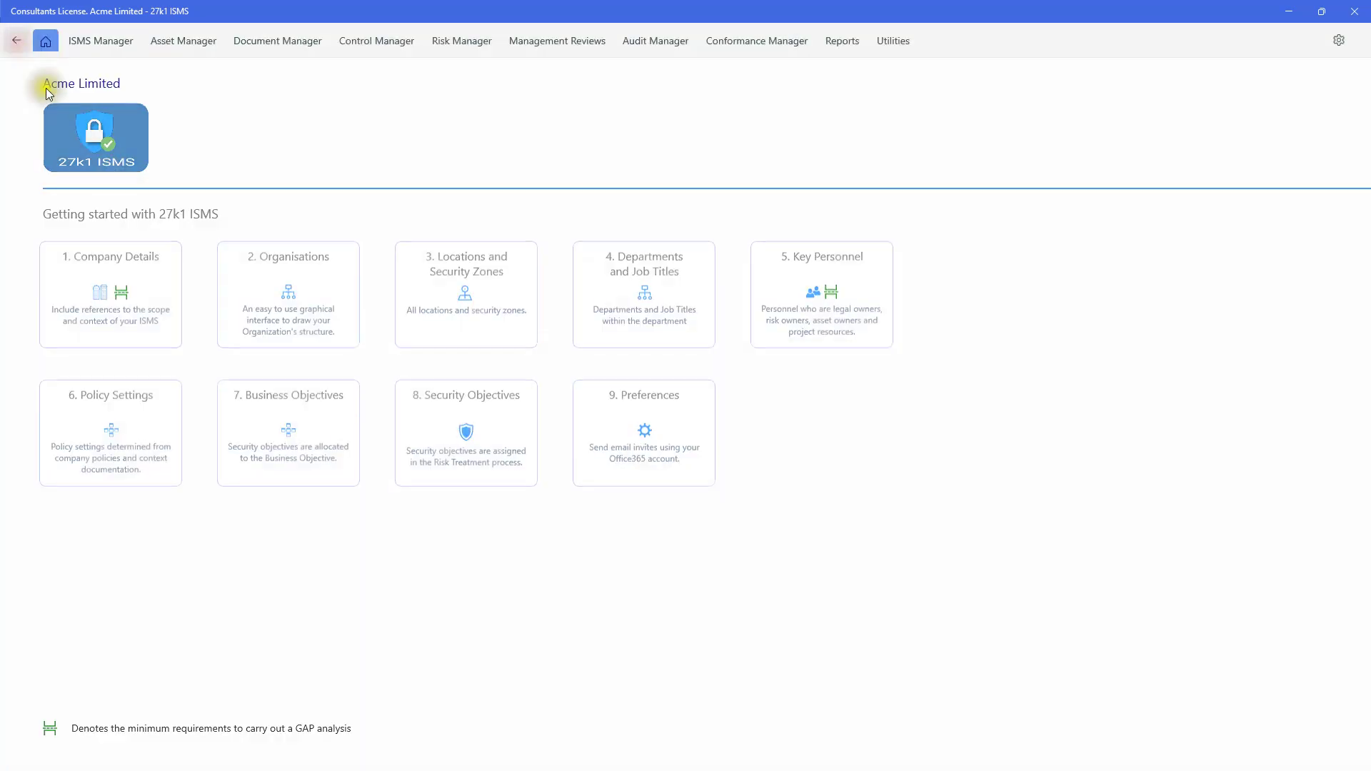
pyautogui.click(471, 309)
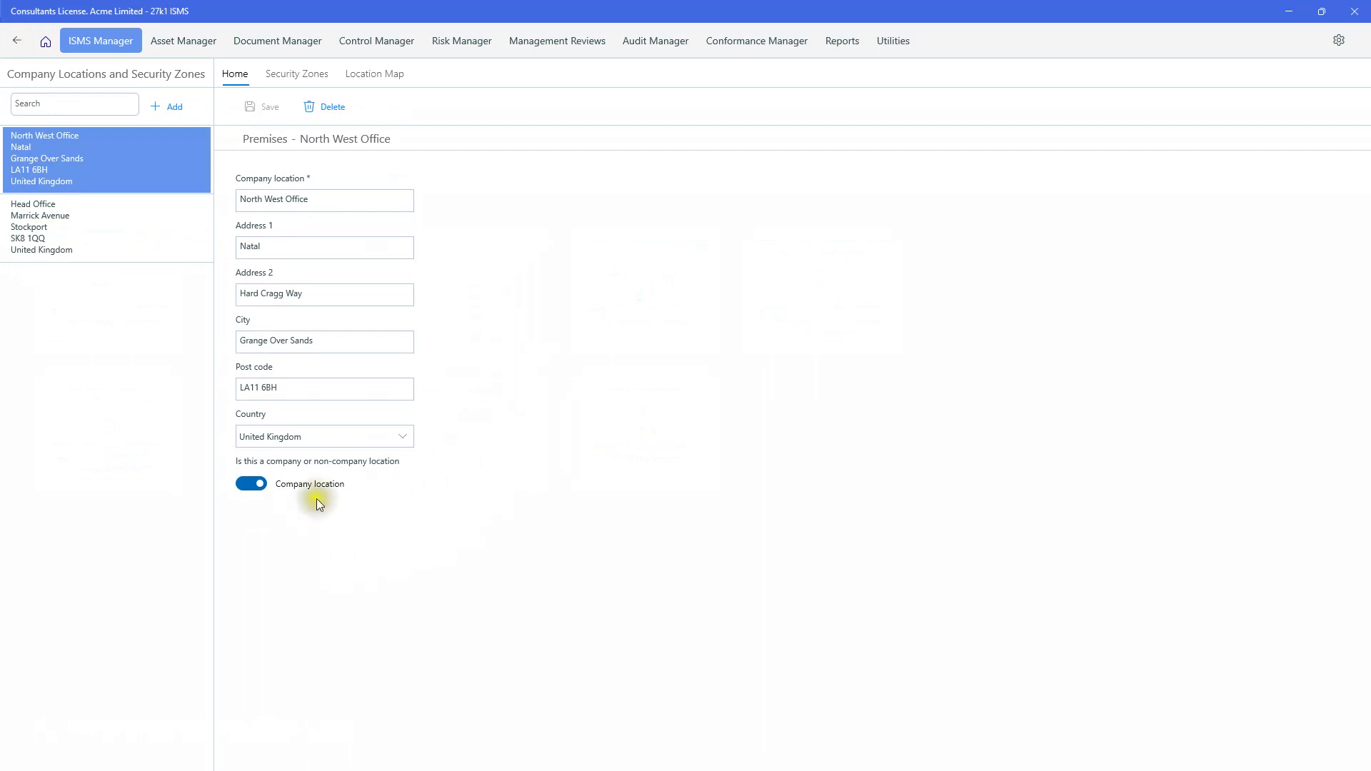
pyautogui.click(250, 484)
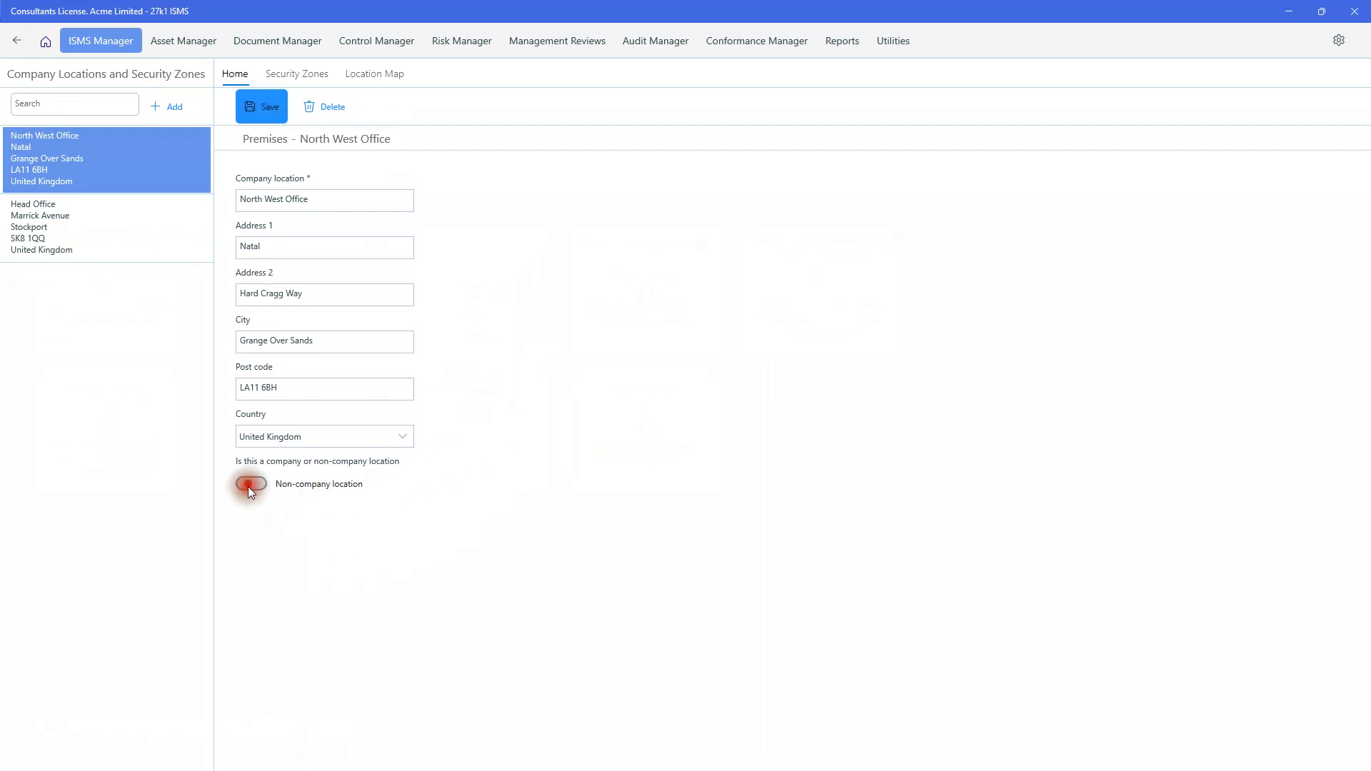
pyautogui.click(250, 485)
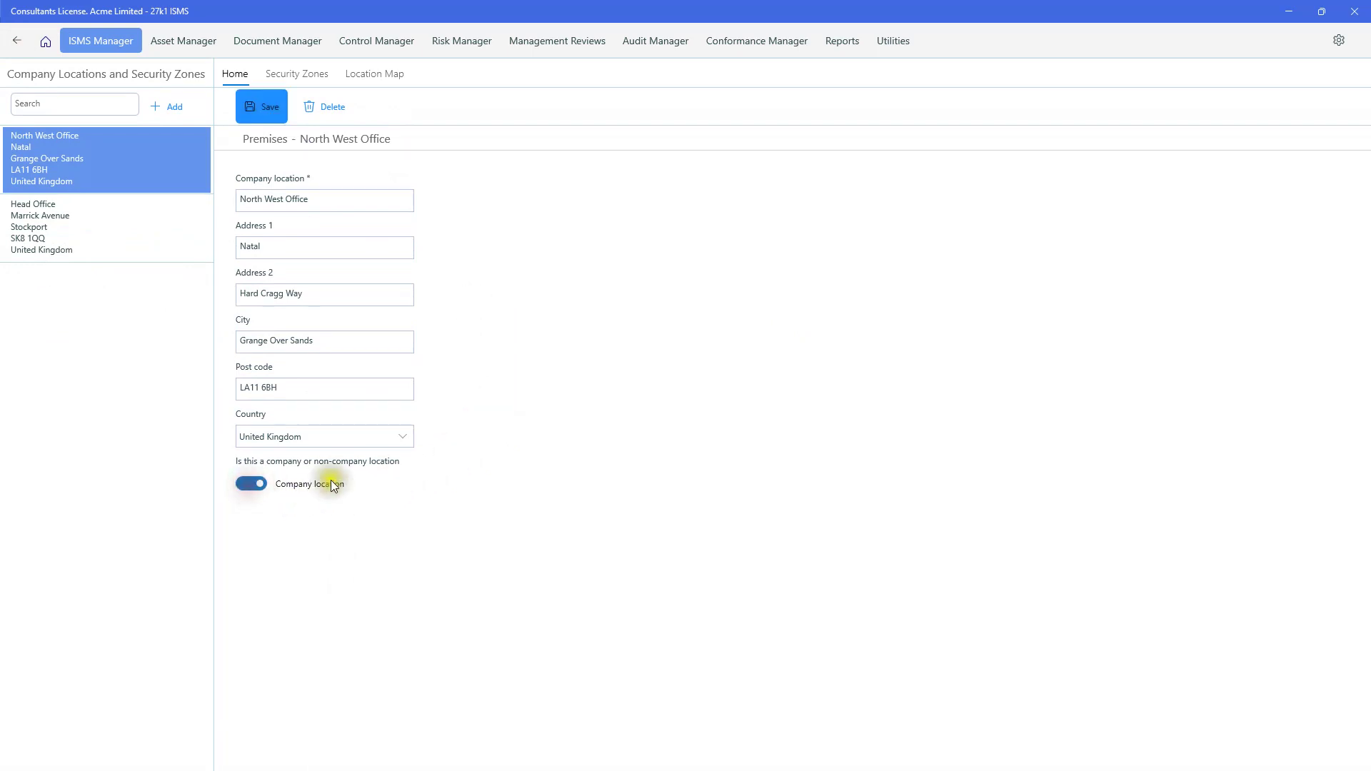
pyautogui.click(399, 443)
pyautogui.click(467, 439)
# - View North West Office's security zones, cancelling new zones under premises perimeter and Building
pyautogui.click(294, 74)
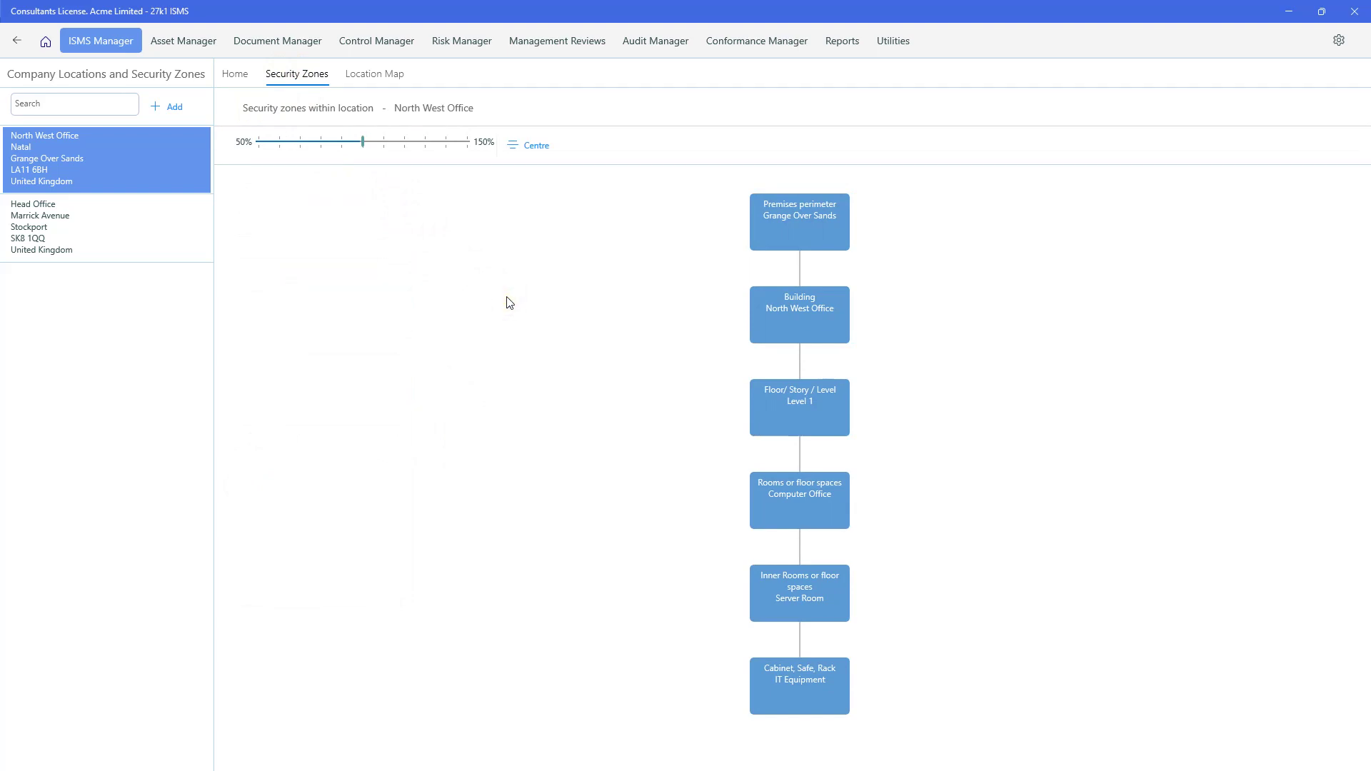
pyautogui.rightClick(782, 217)
pyautogui.click(697, 211)
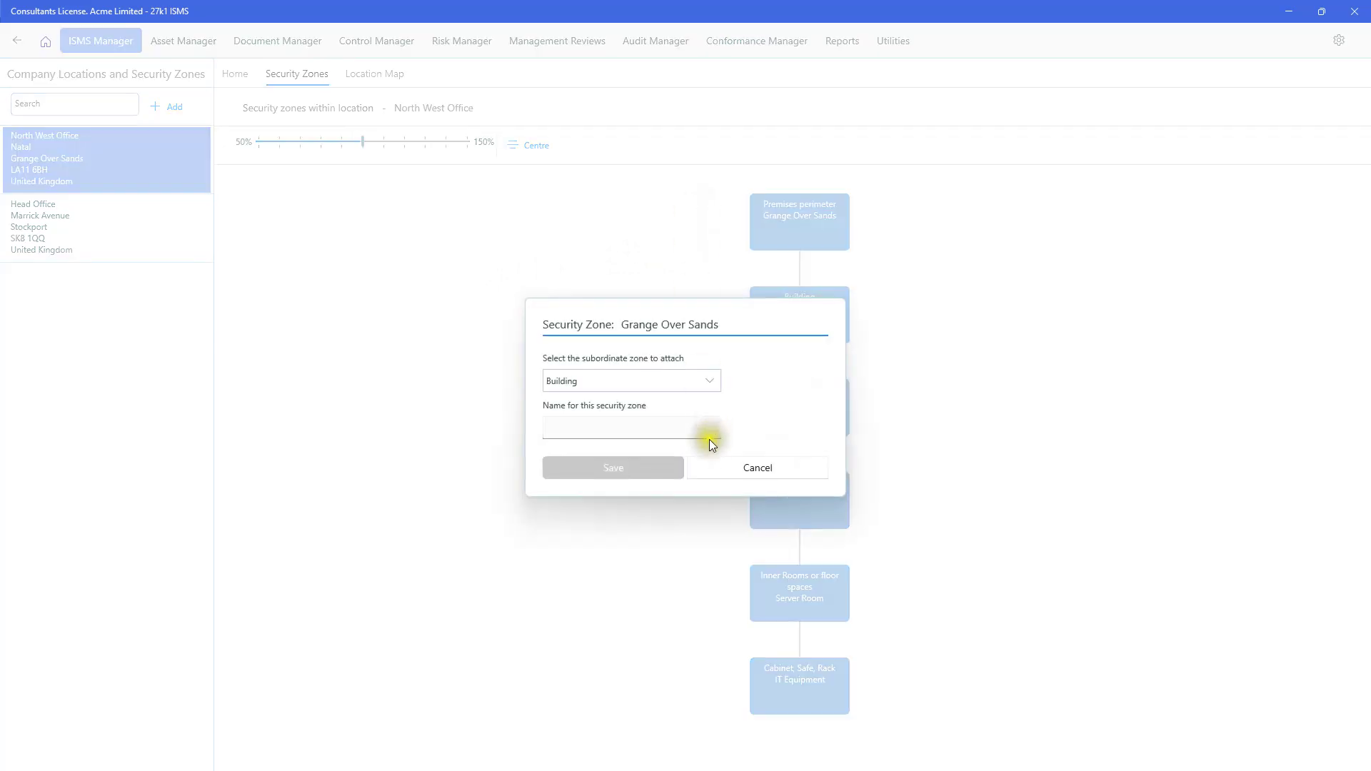
pyautogui.click(748, 474)
pyautogui.rightClick(782, 320)
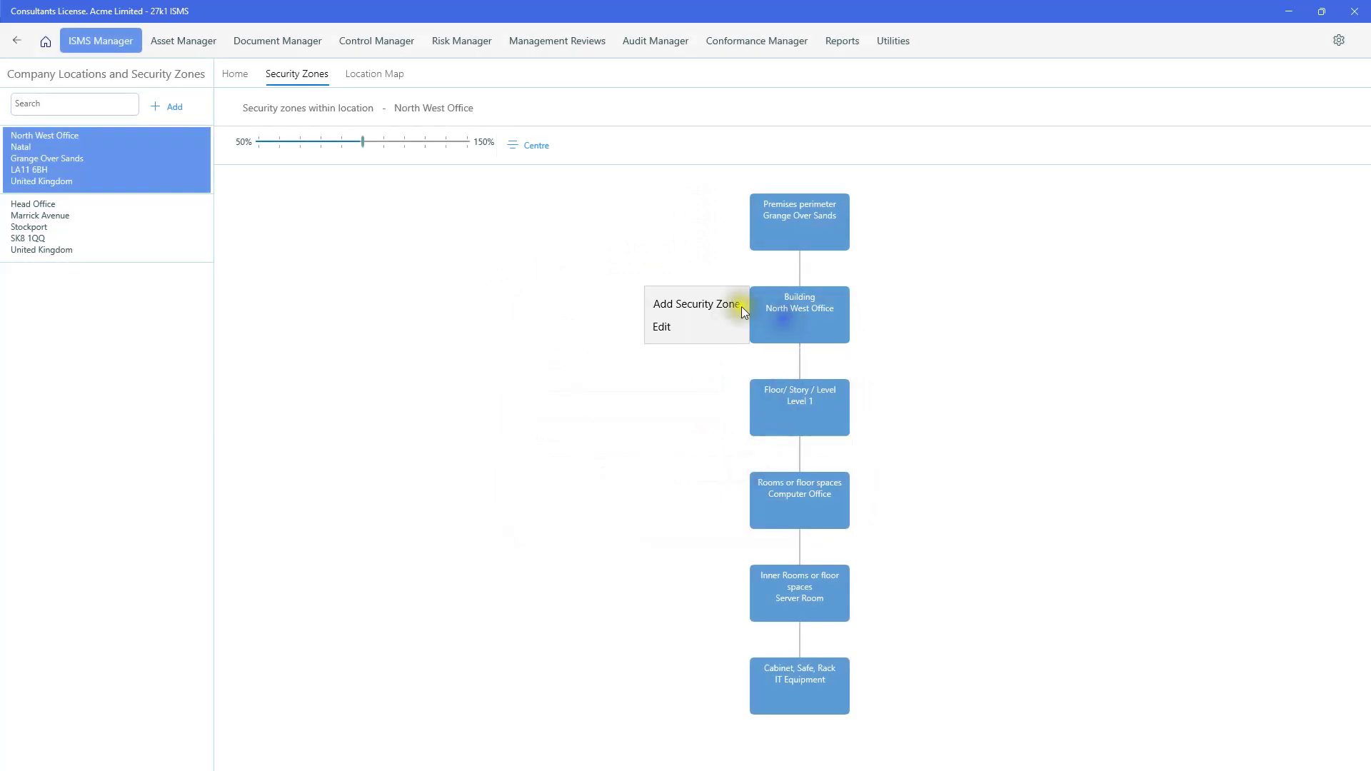
pyautogui.click(711, 301)
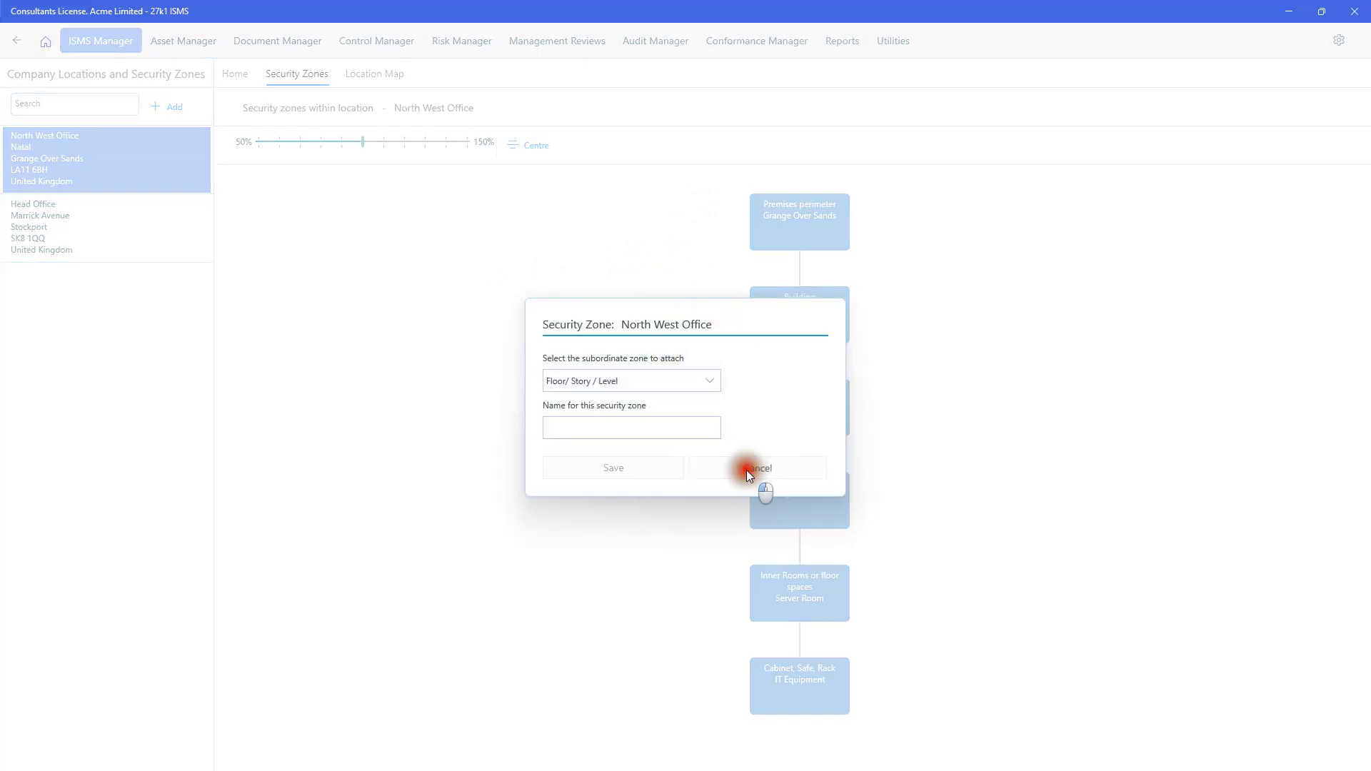
pyautogui.click(746, 470)
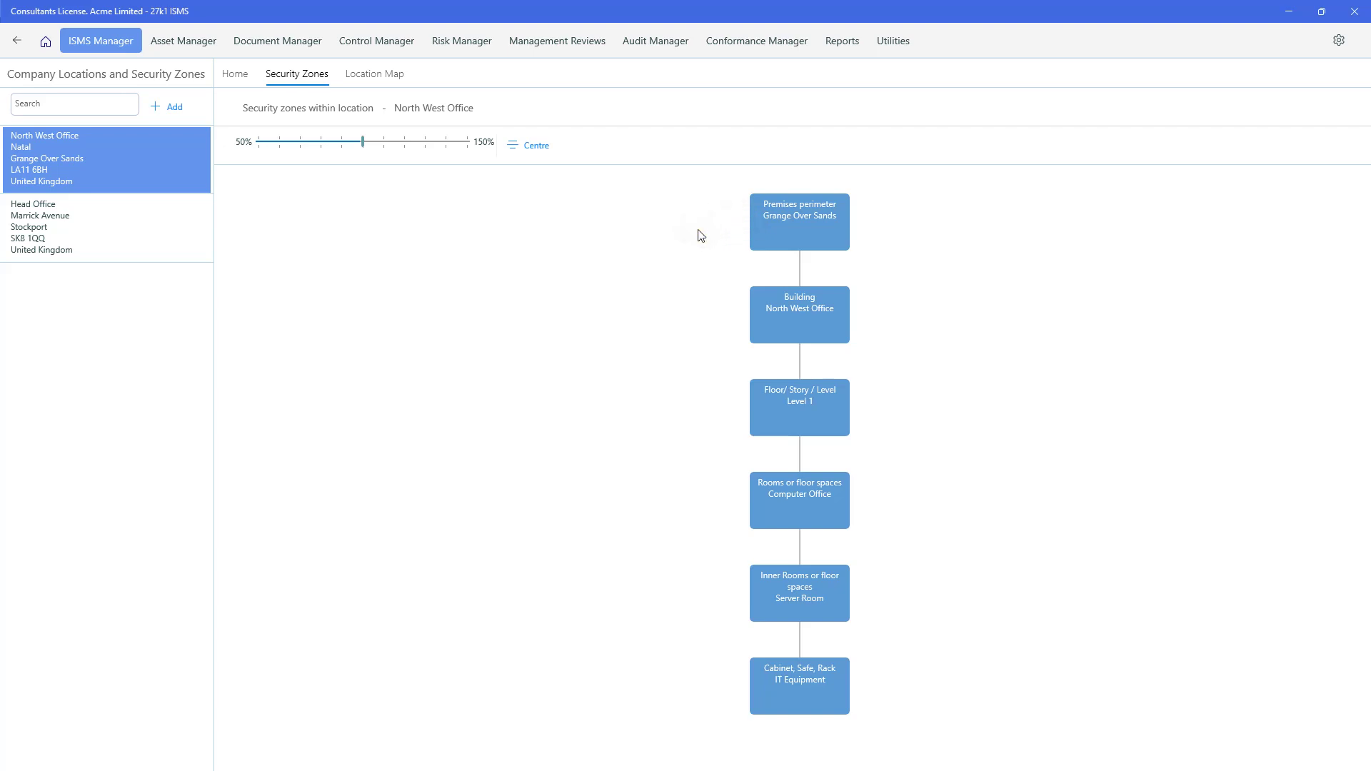
pyautogui.click(660, 47)
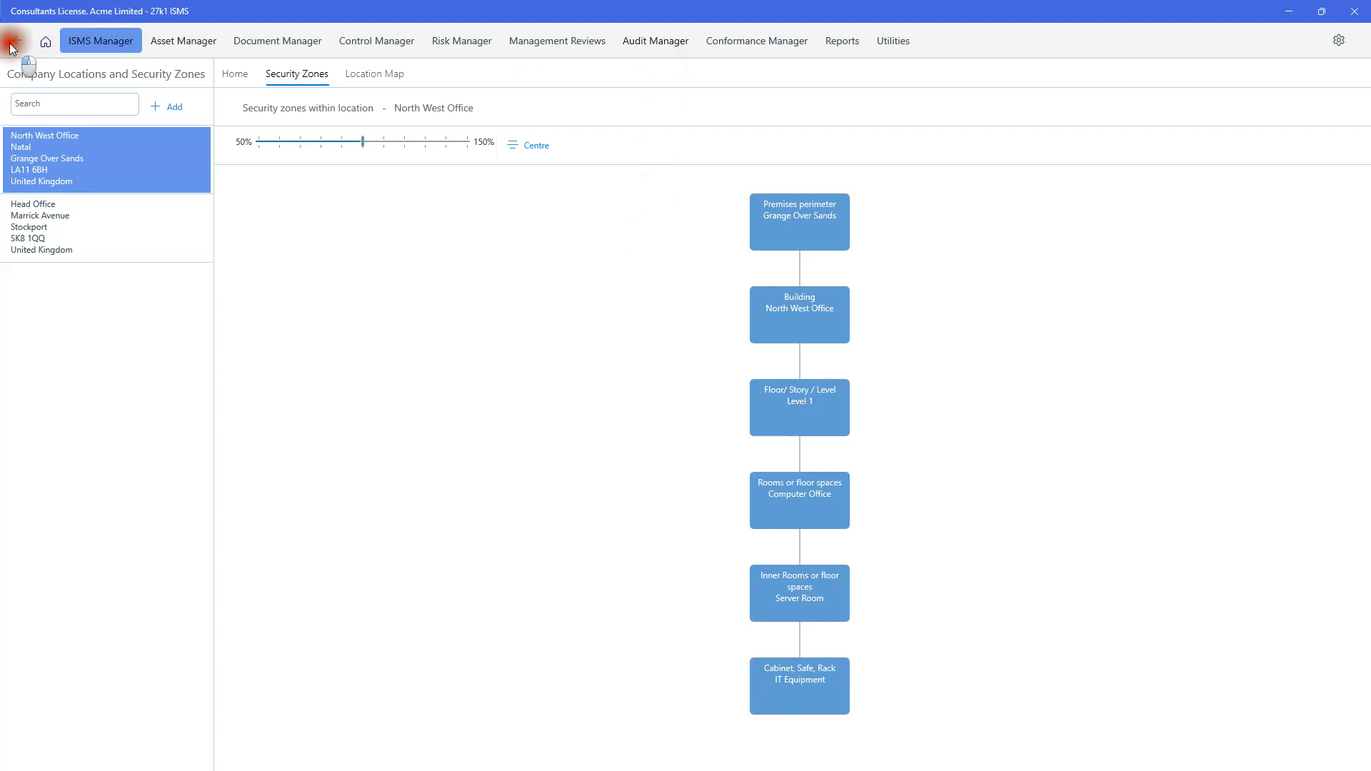
# - Review Departments and Job Titles, cancelling a new department, then return to Getting Started
pyautogui.click(45, 41)
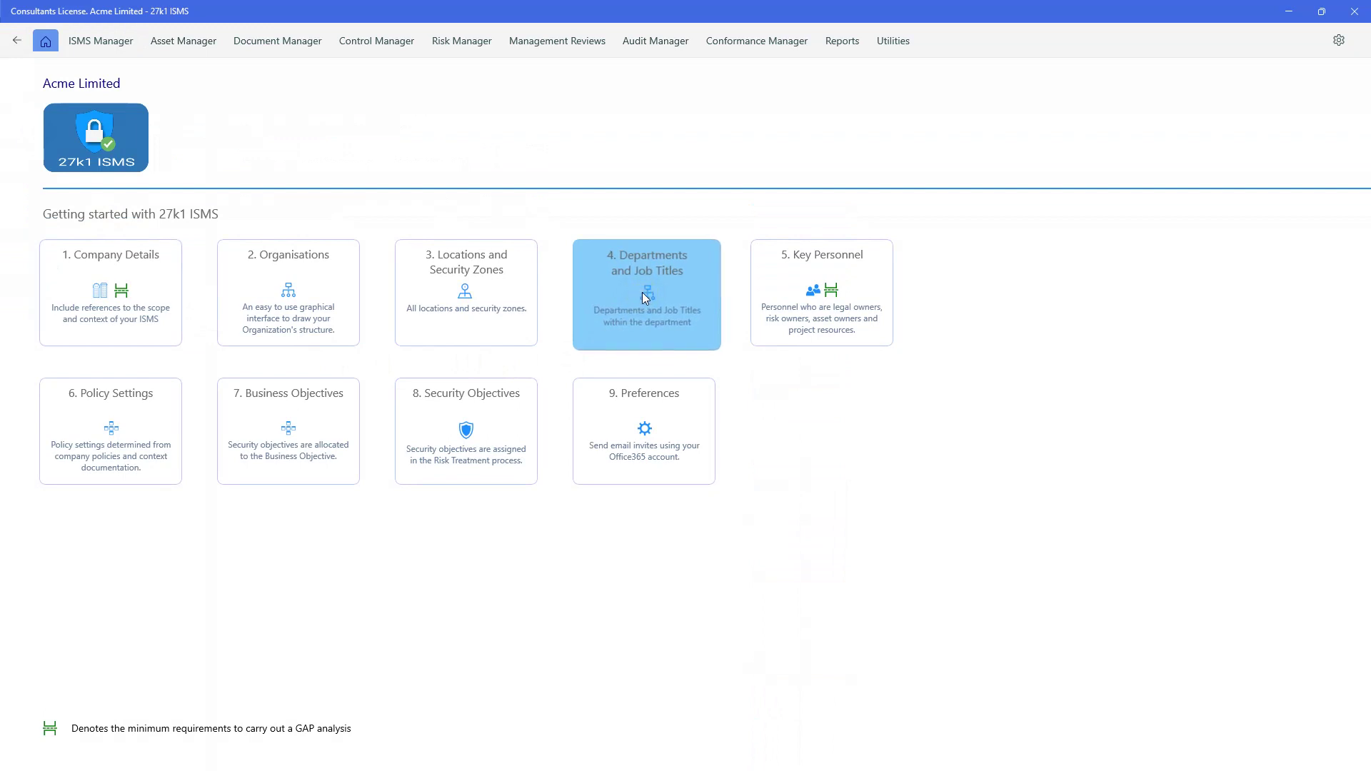
pyautogui.click(644, 297)
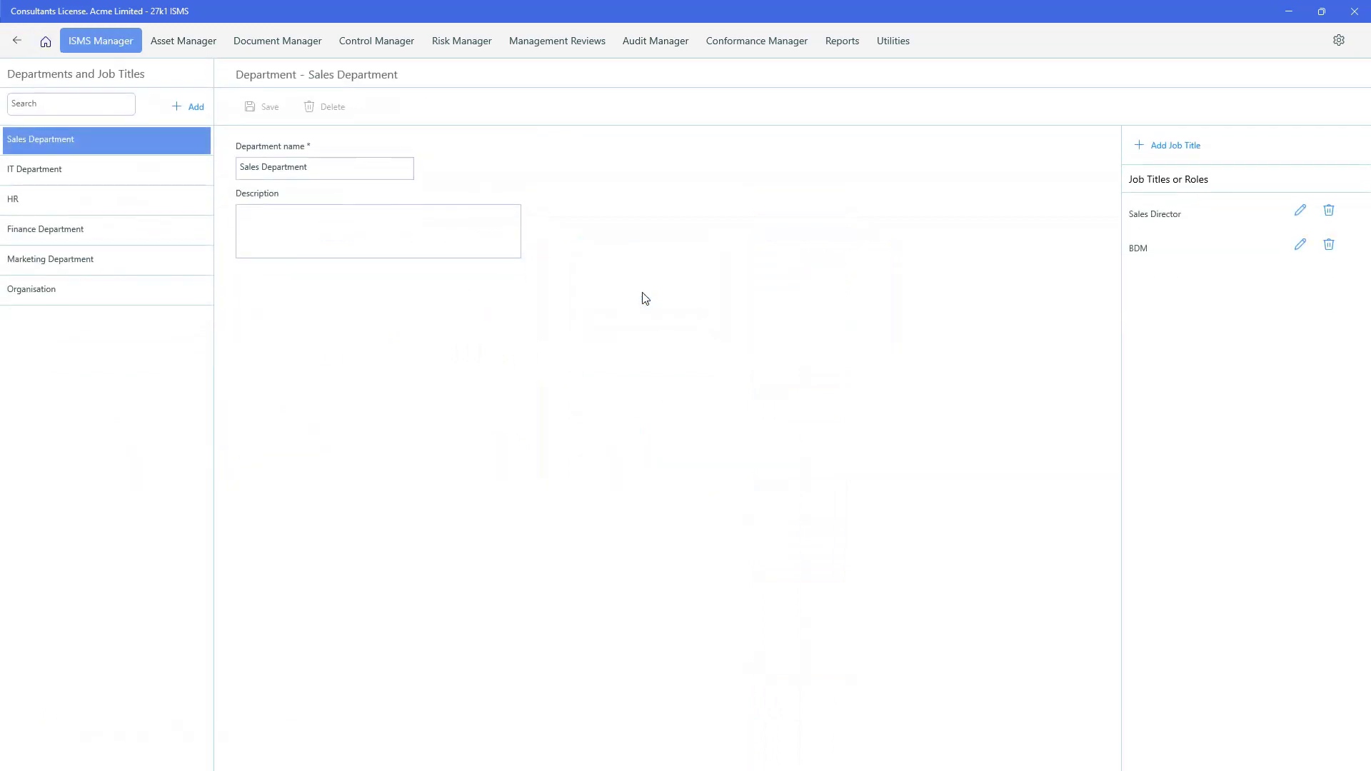
pyautogui.click(200, 108)
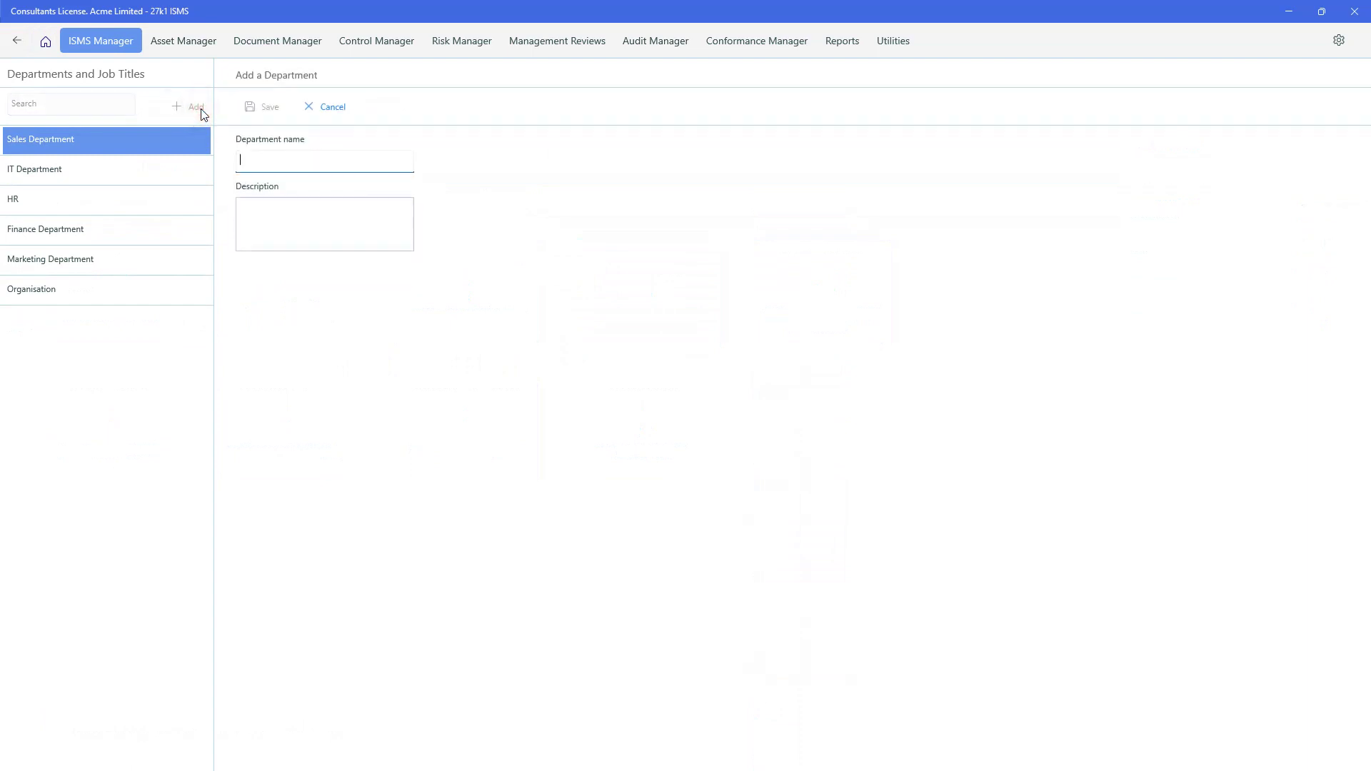
pyautogui.click(317, 109)
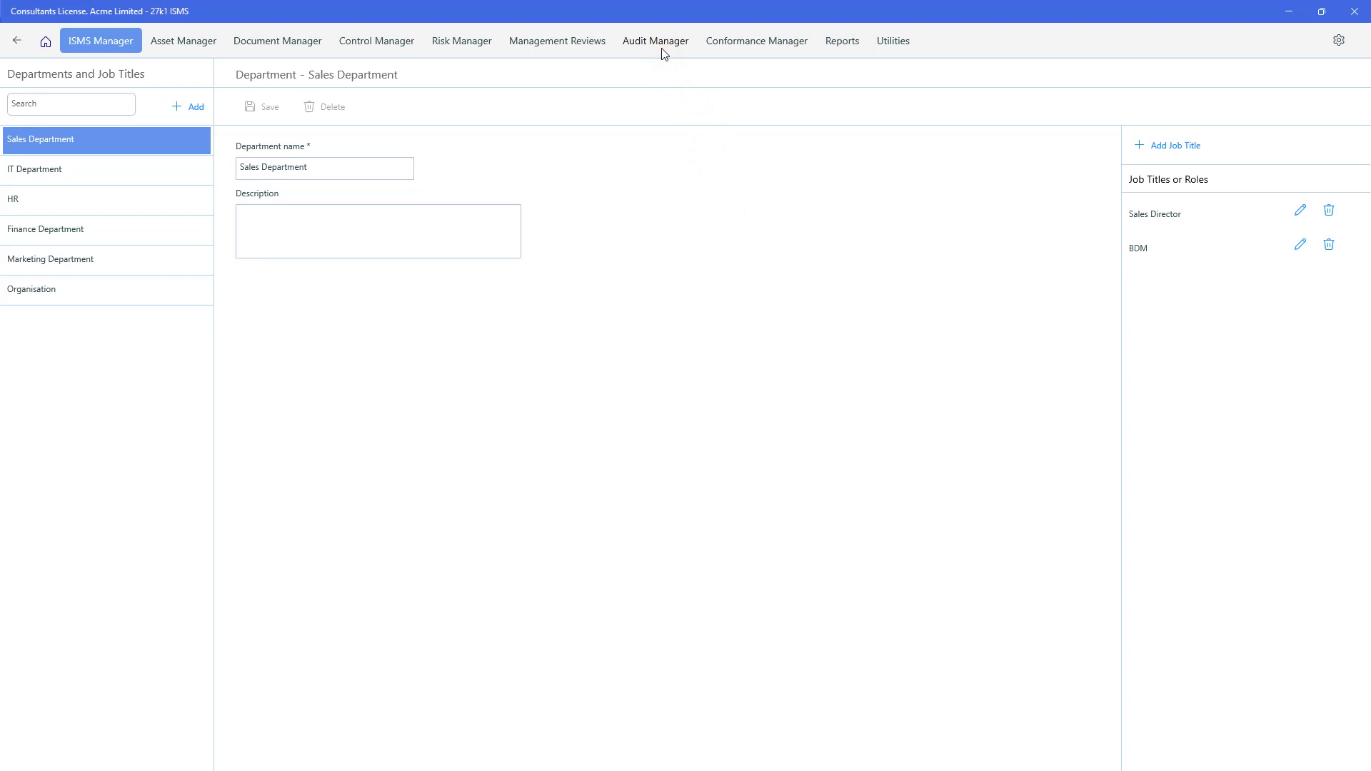
pyautogui.click(45, 40)
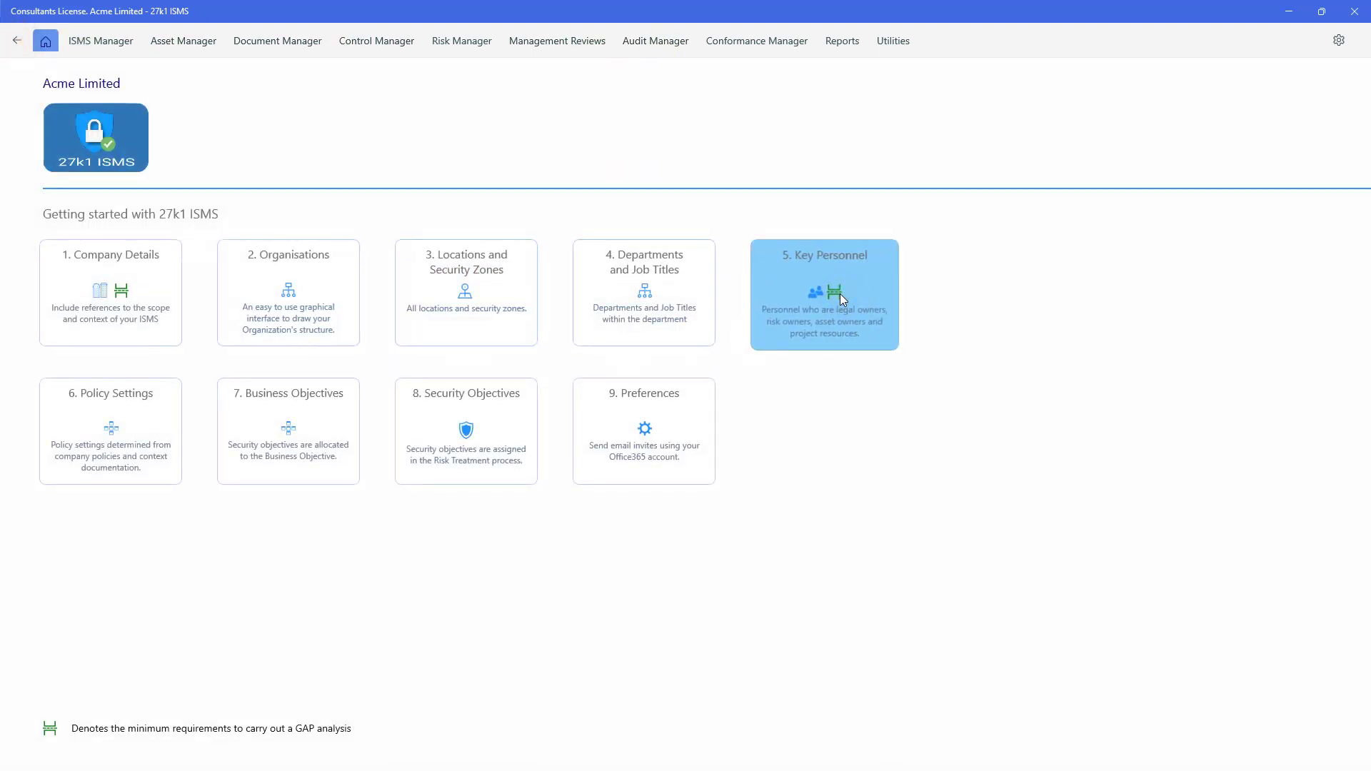
# - Open Key Personnel and toggle the Risk Owner setting on the Sales Manager's record
pyautogui.click(840, 293)
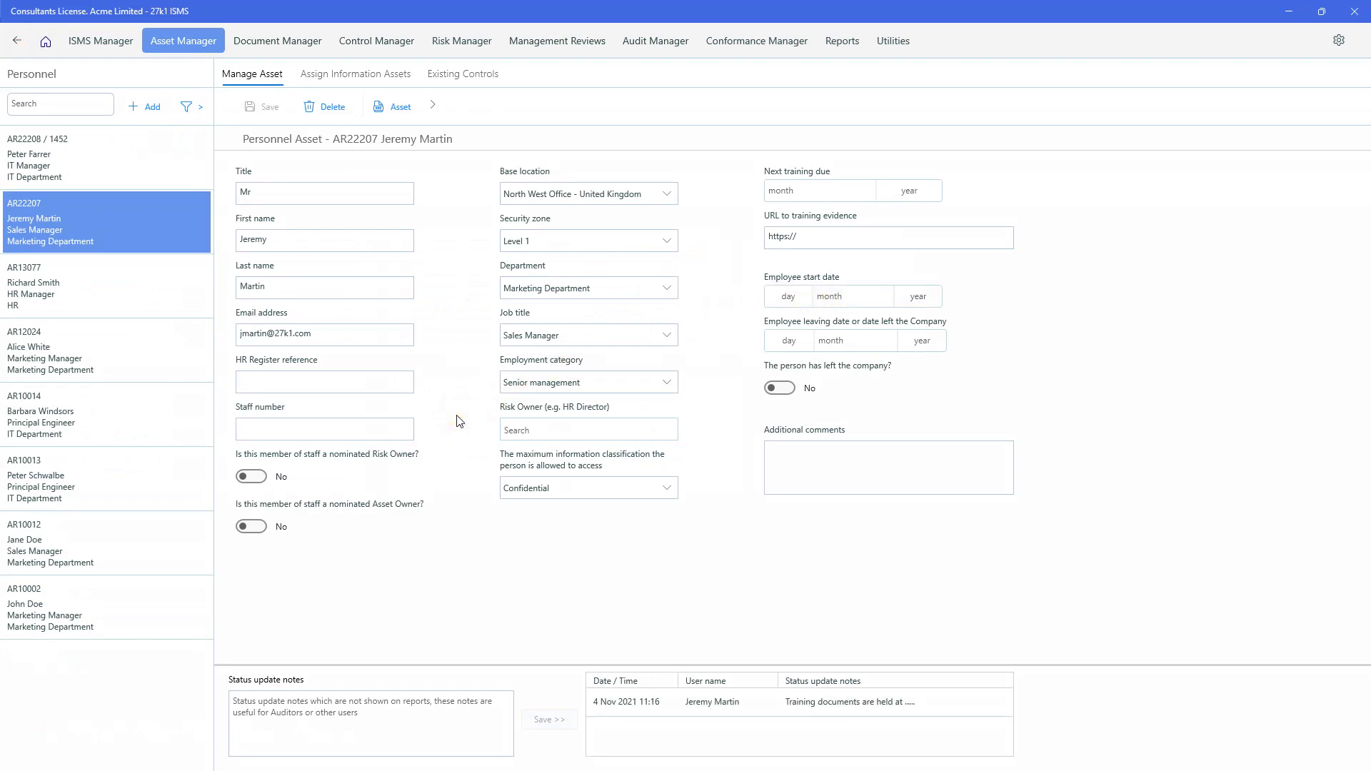
pyautogui.click(252, 476)
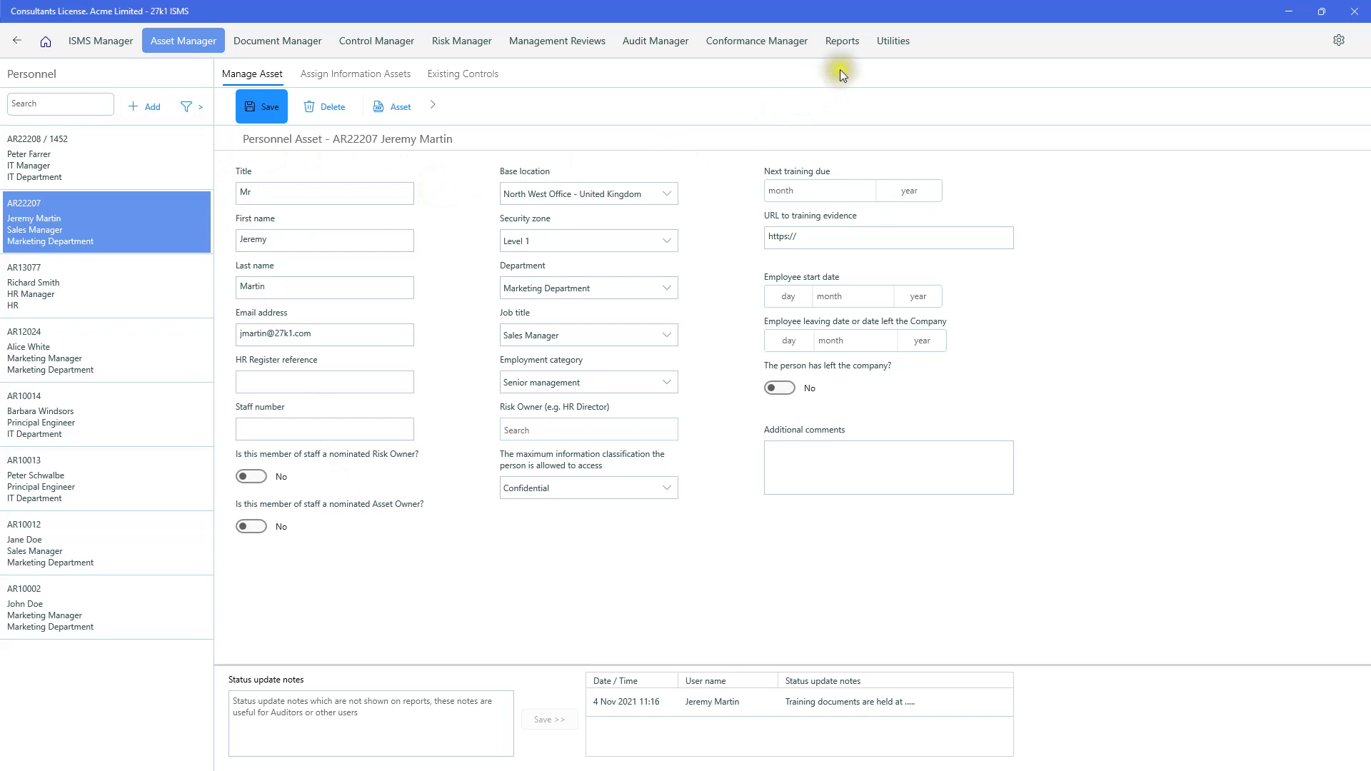
# - Look at the Personnel and Office 365 Personnel Bulk Import utilities, then go back home
pyautogui.click(893, 41)
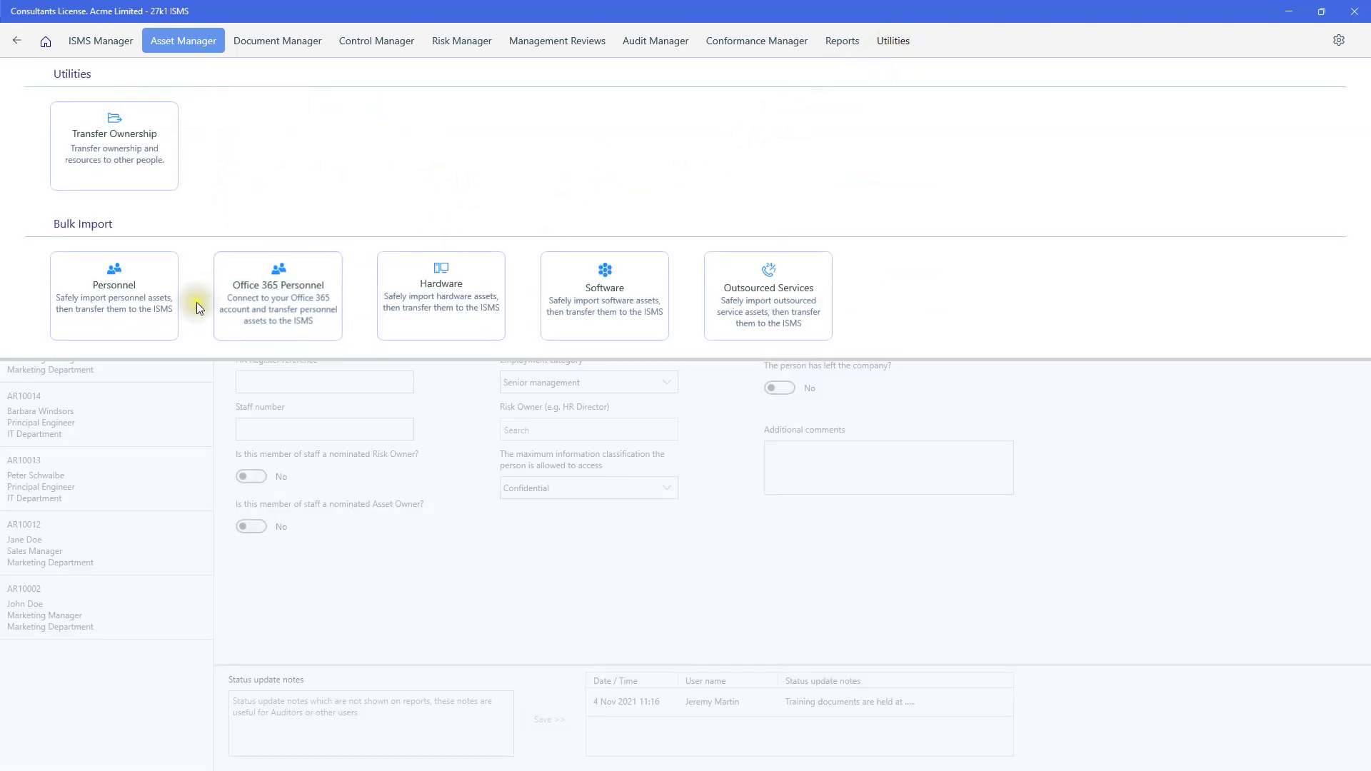
pyautogui.click(148, 316)
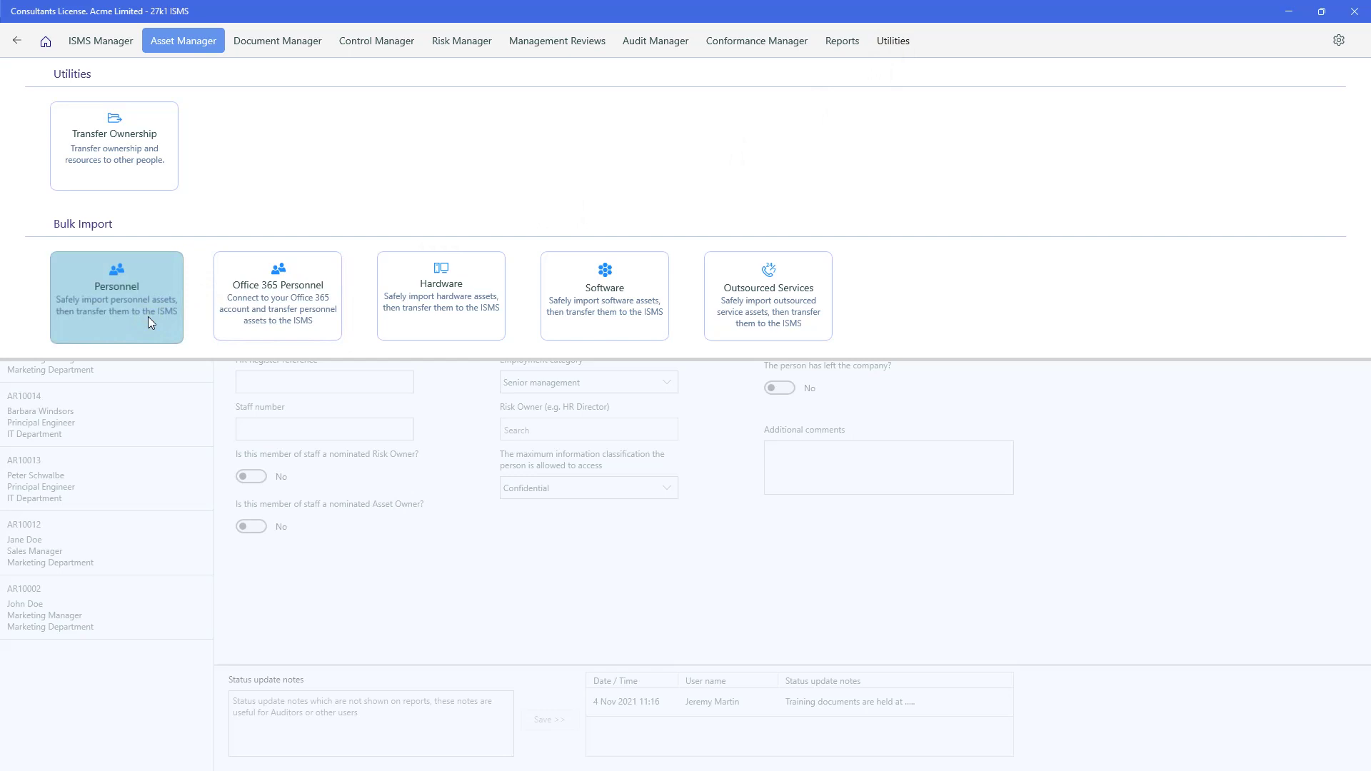
pyautogui.click(246, 317)
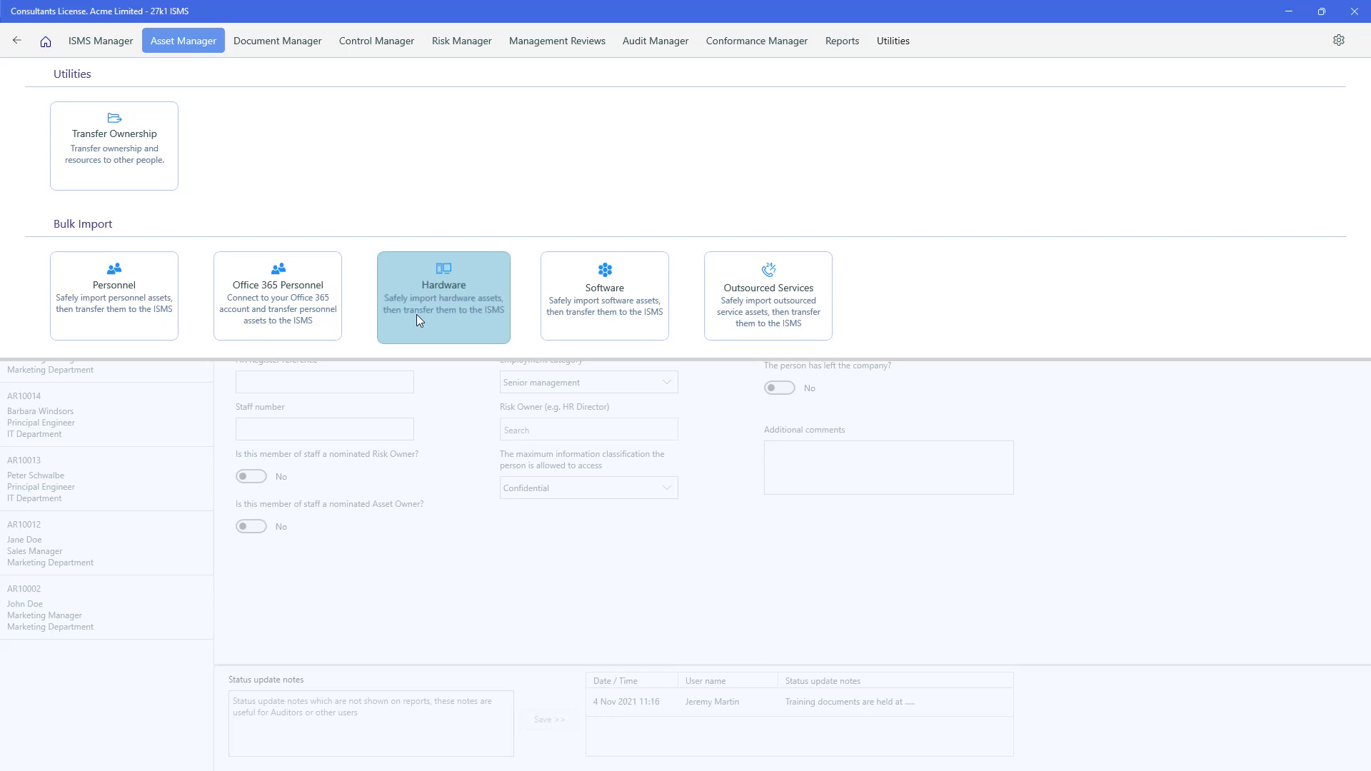
pyautogui.click(17, 42)
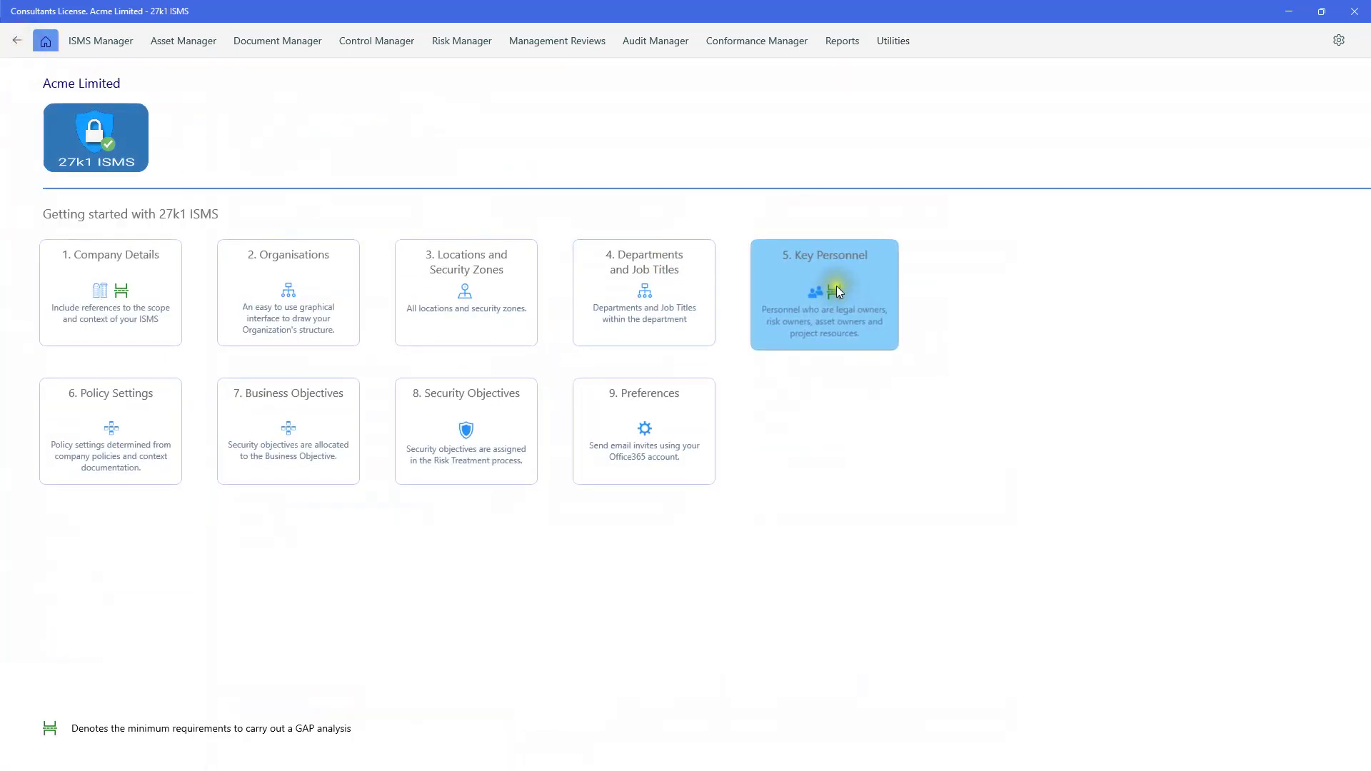
# - Open a Key Personnel record and enter its HR register reference and staff number
pyautogui.click(837, 285)
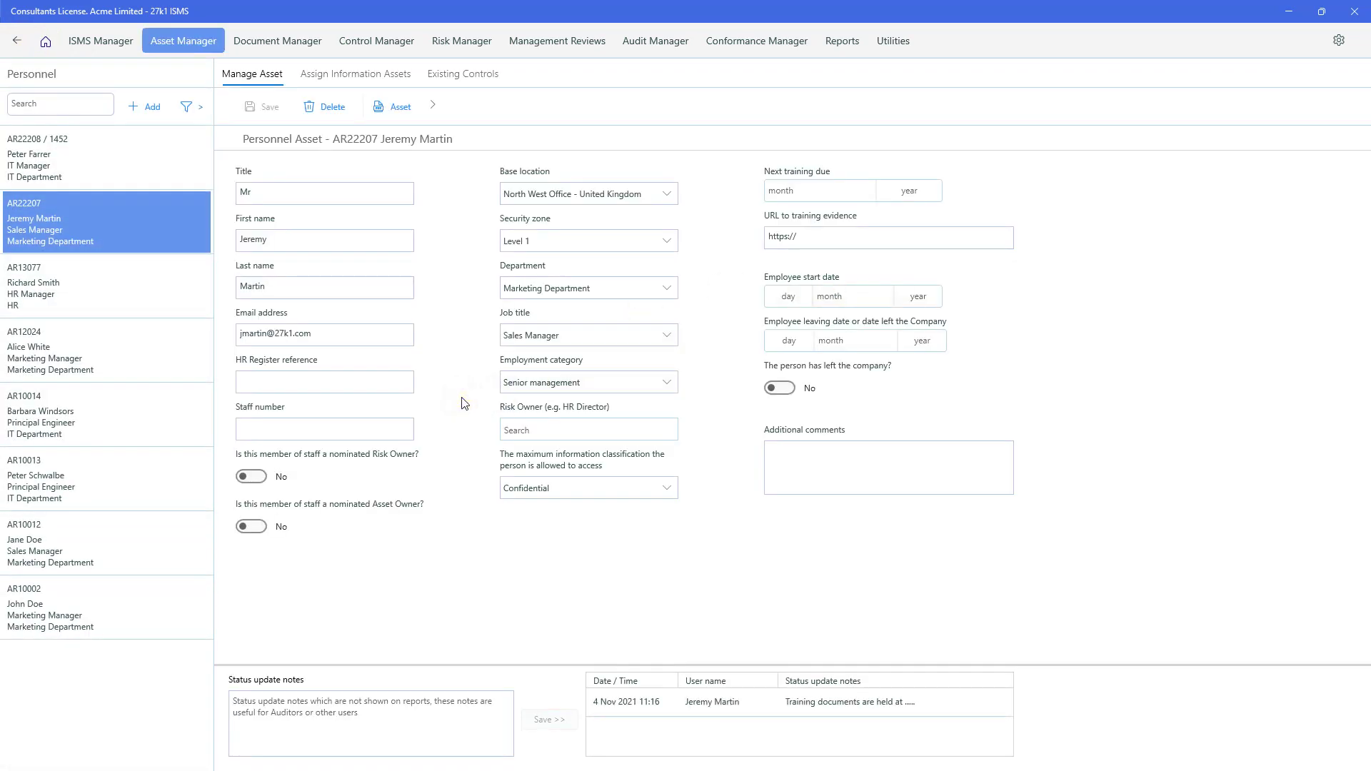
pyautogui.click(50, 212)
pyautogui.click(322, 381)
pyautogui.write('415263')
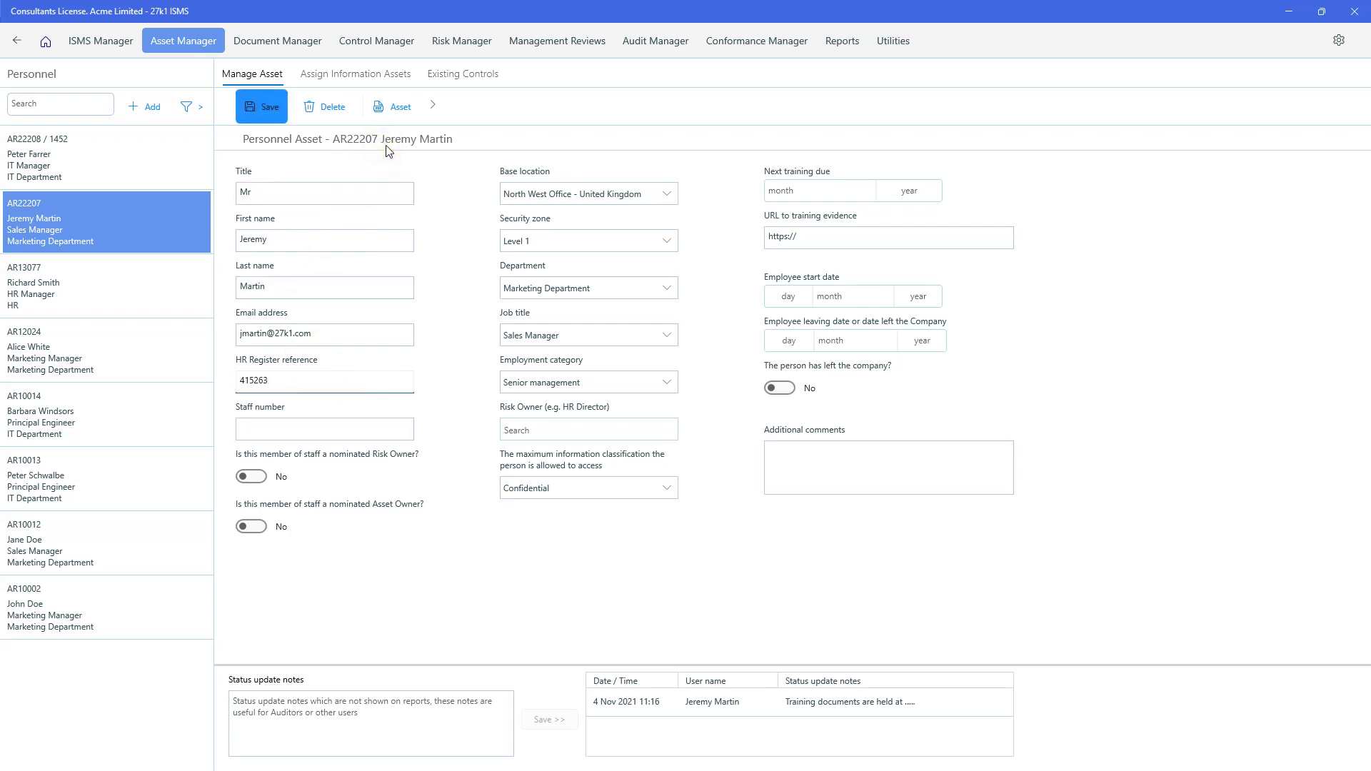
pyautogui.click(331, 431)
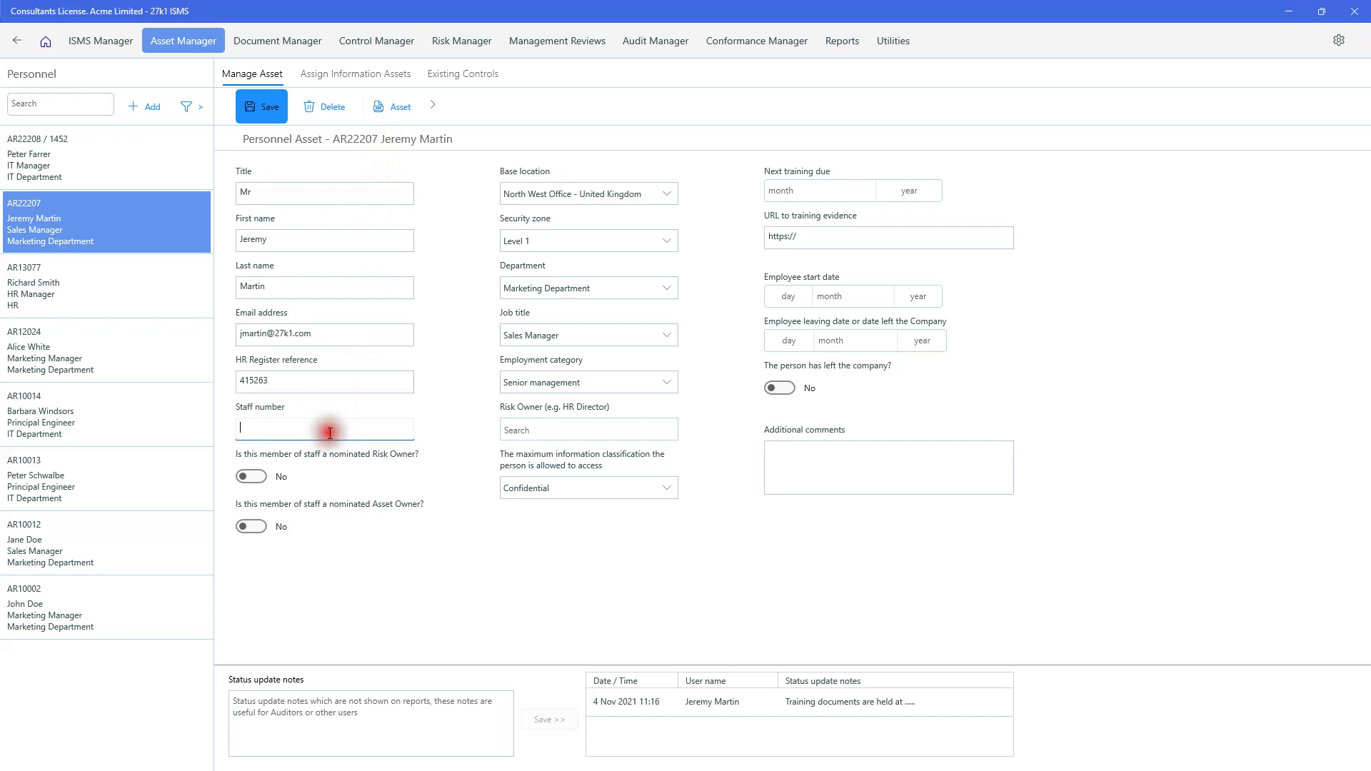
pyautogui.write('456')
pyautogui.click(259, 527)
# - Set base Head Office, zone Sales Office, department Sales Department and job title Sales Director
pyautogui.click(669, 194)
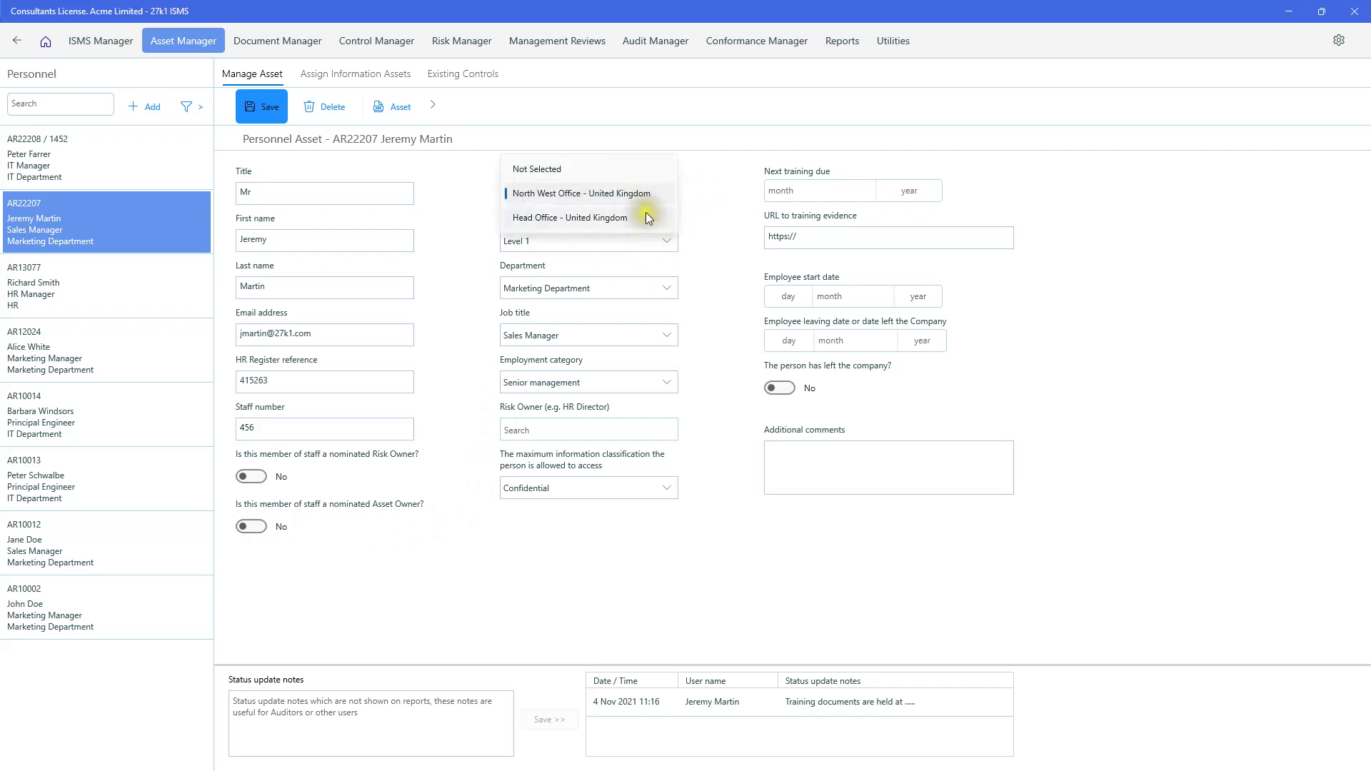
pyautogui.click(598, 218)
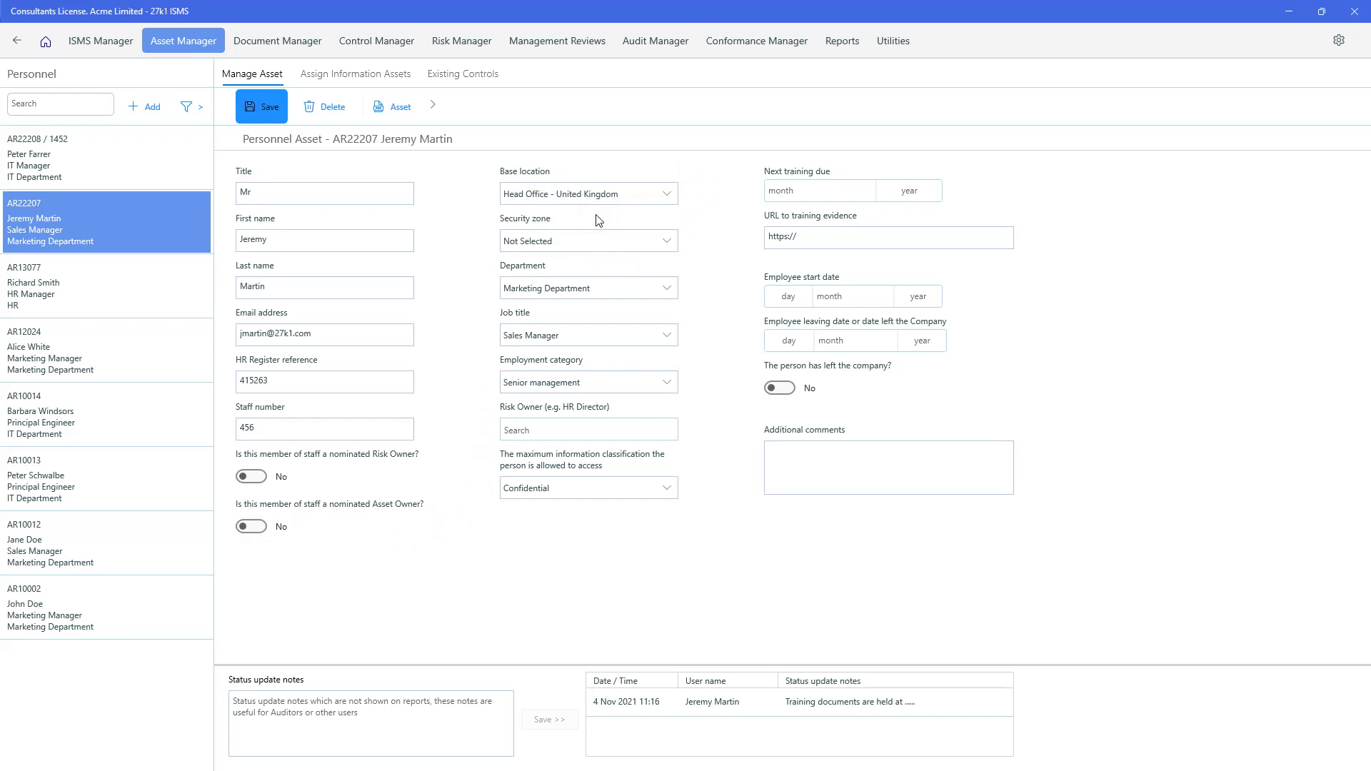
pyautogui.click(663, 245)
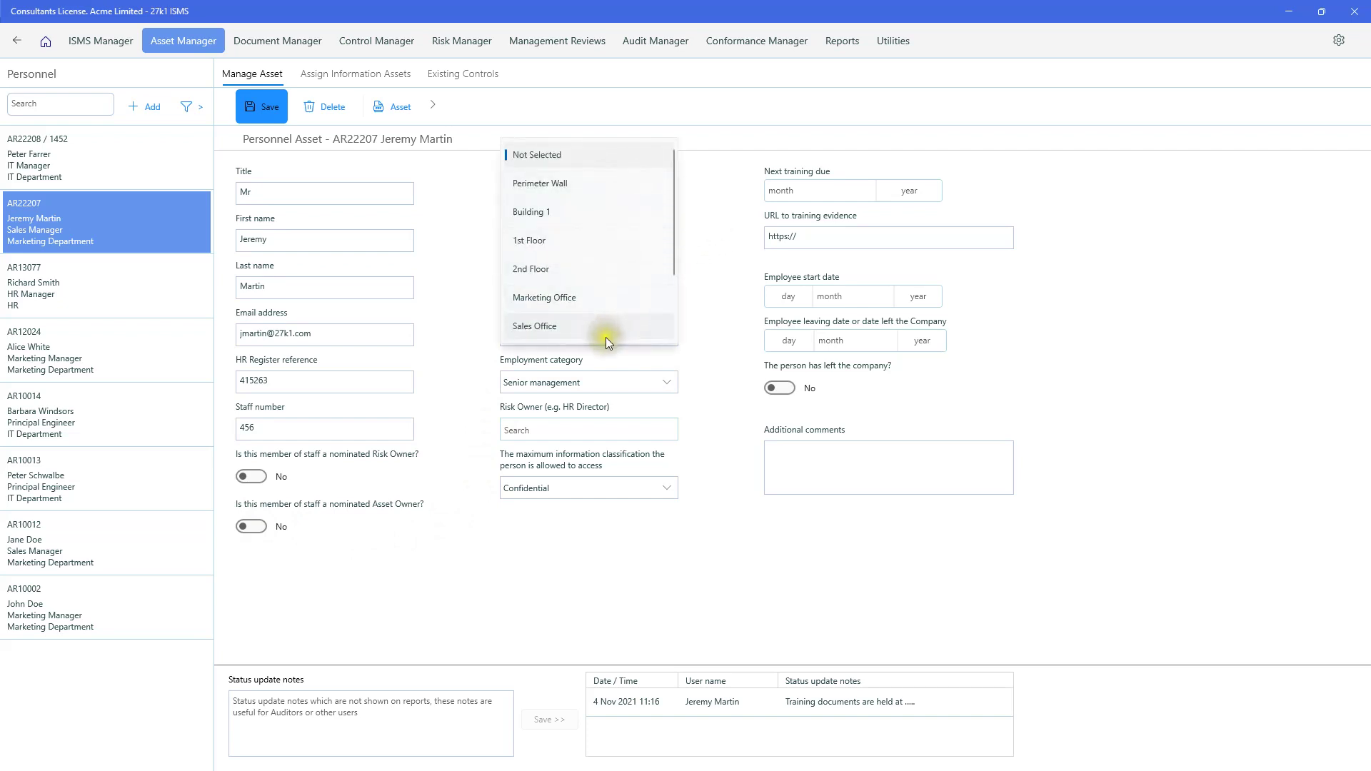
pyautogui.click(559, 327)
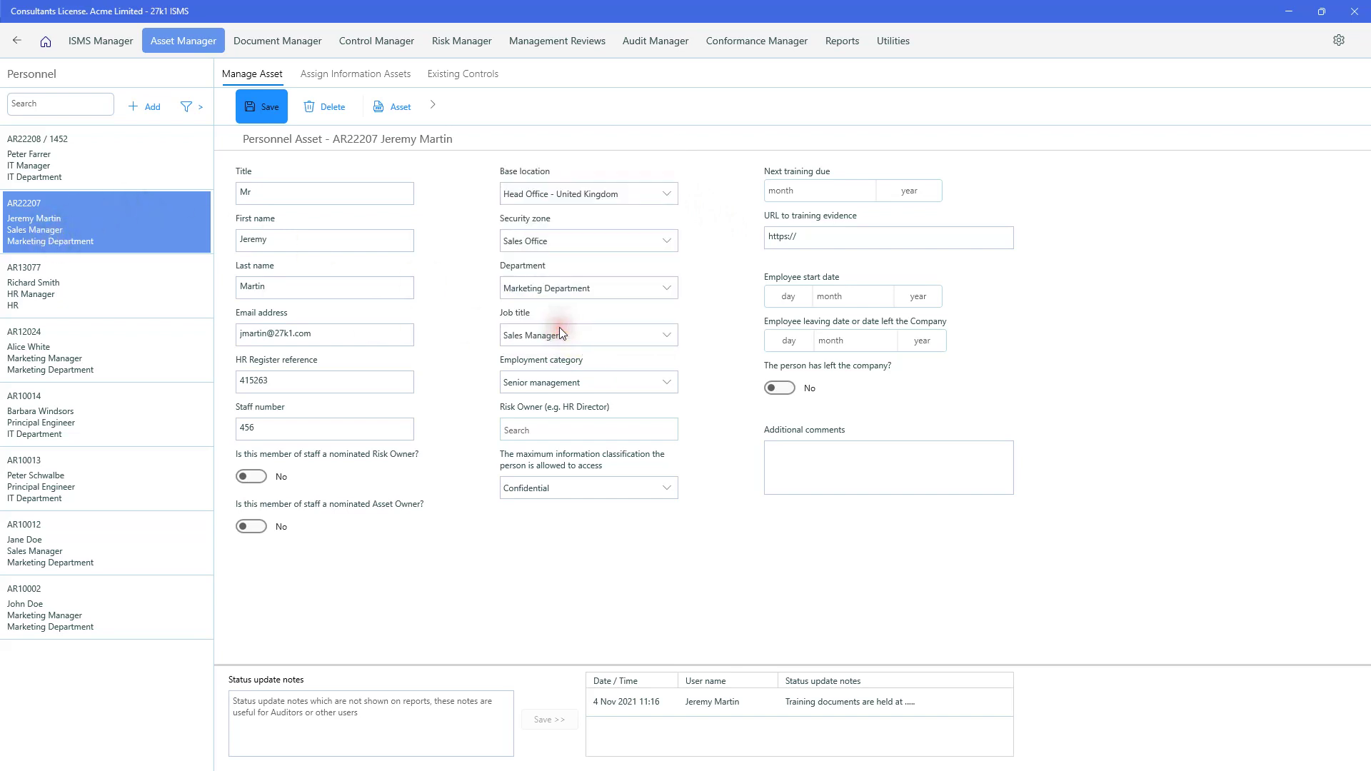
pyautogui.click(667, 286)
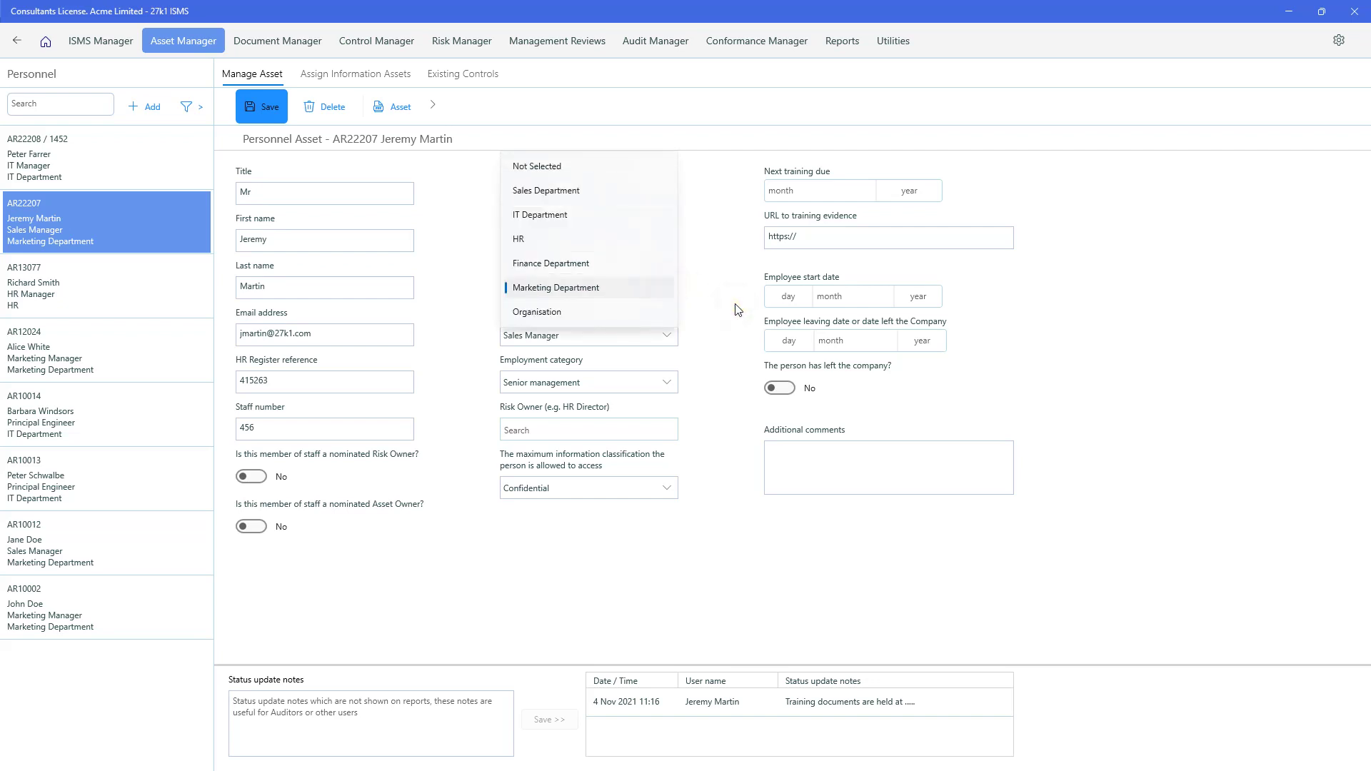
pyautogui.click(611, 194)
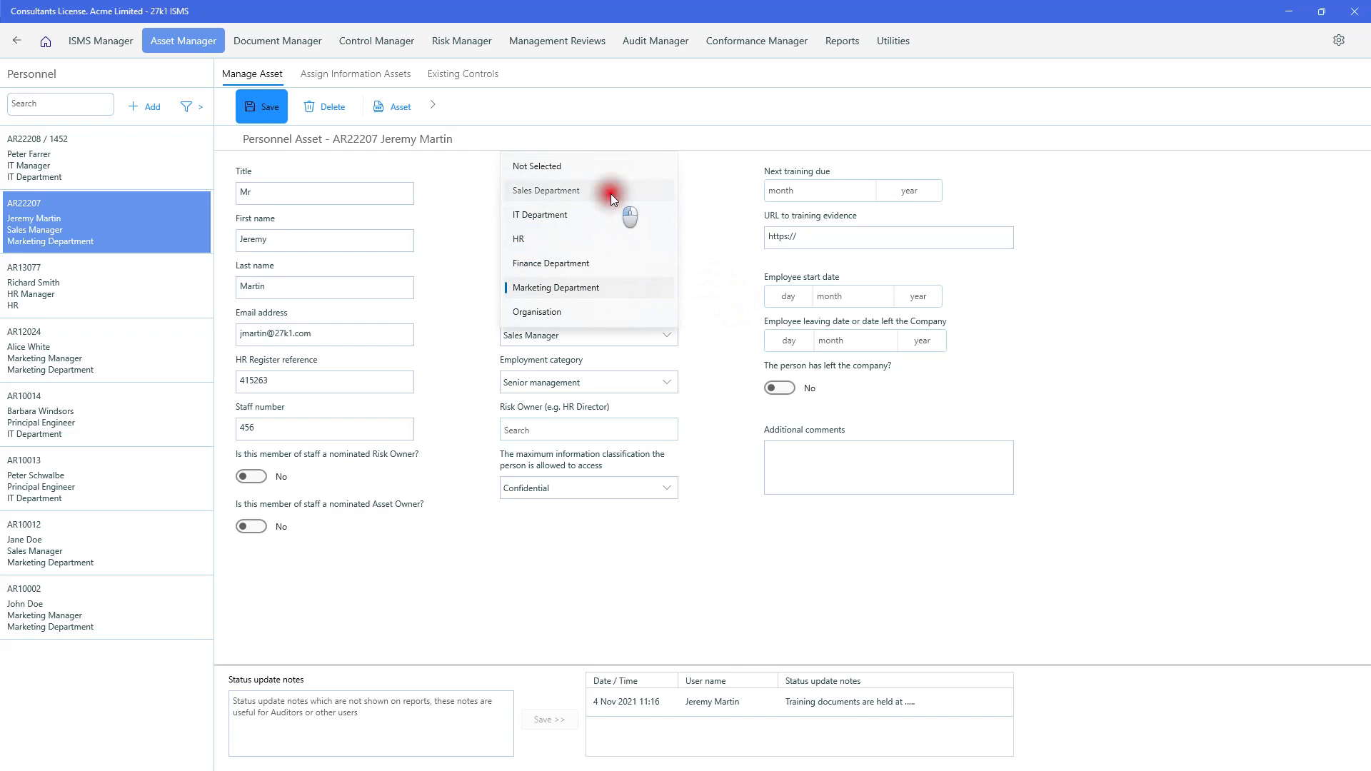
pyautogui.click(672, 339)
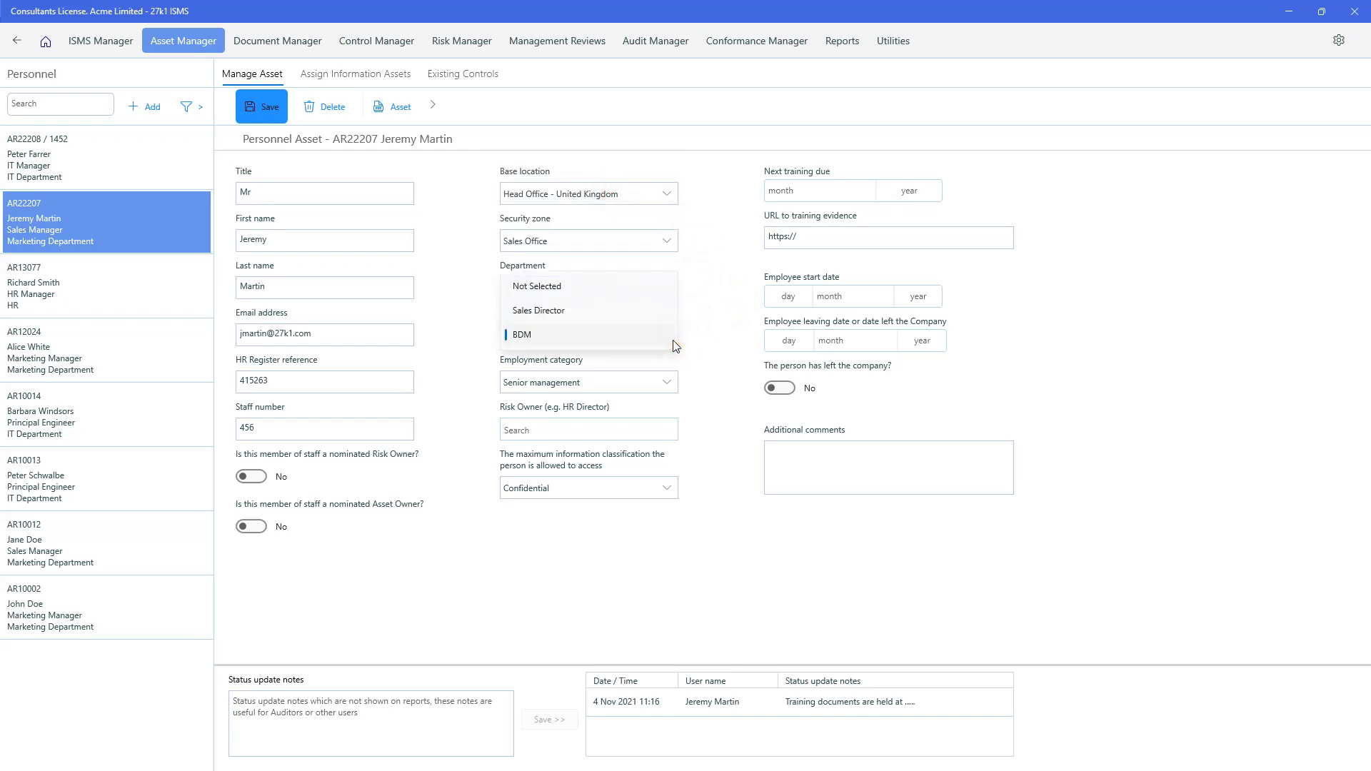
pyautogui.click(617, 310)
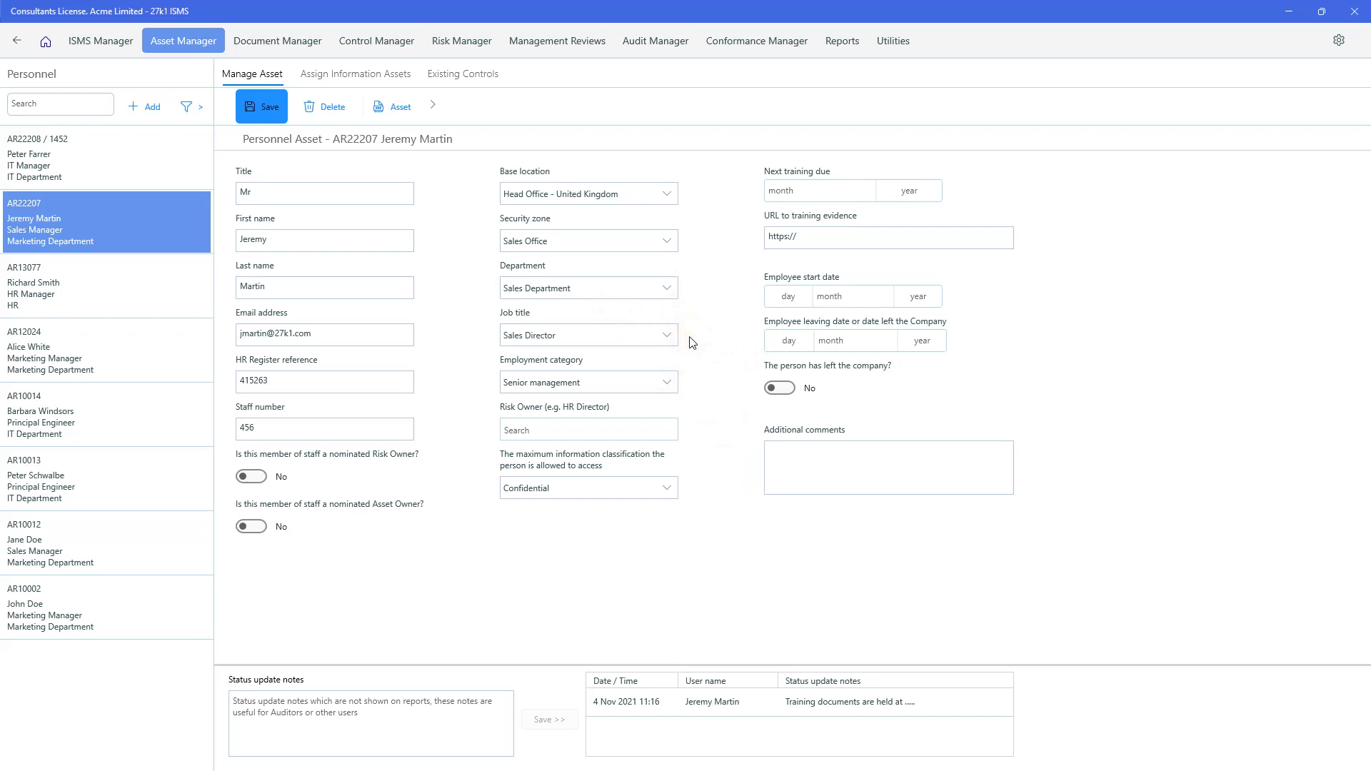
pyautogui.click(667, 381)
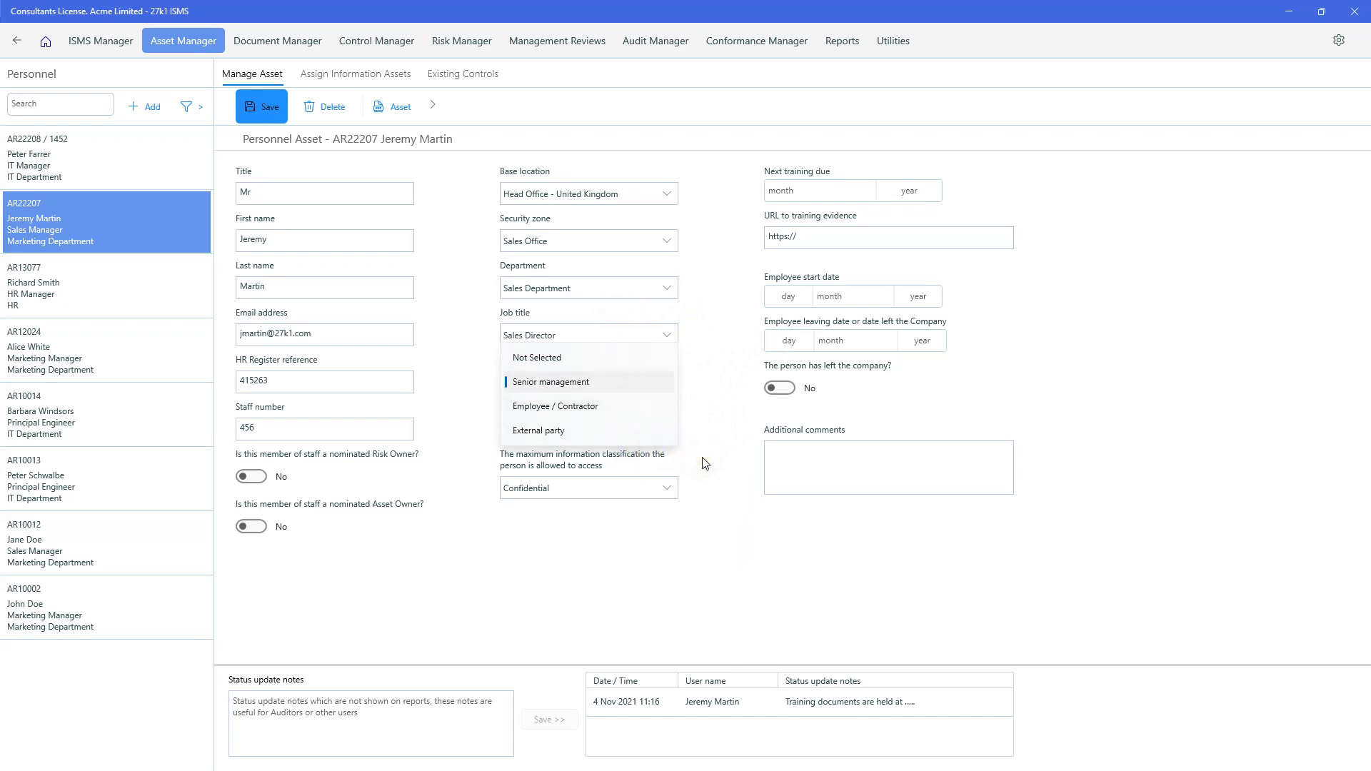
# - Set employment category to Employee / Contractor and the risk owner to the IT Department colleague
pyautogui.click(616, 407)
pyautogui.click(614, 406)
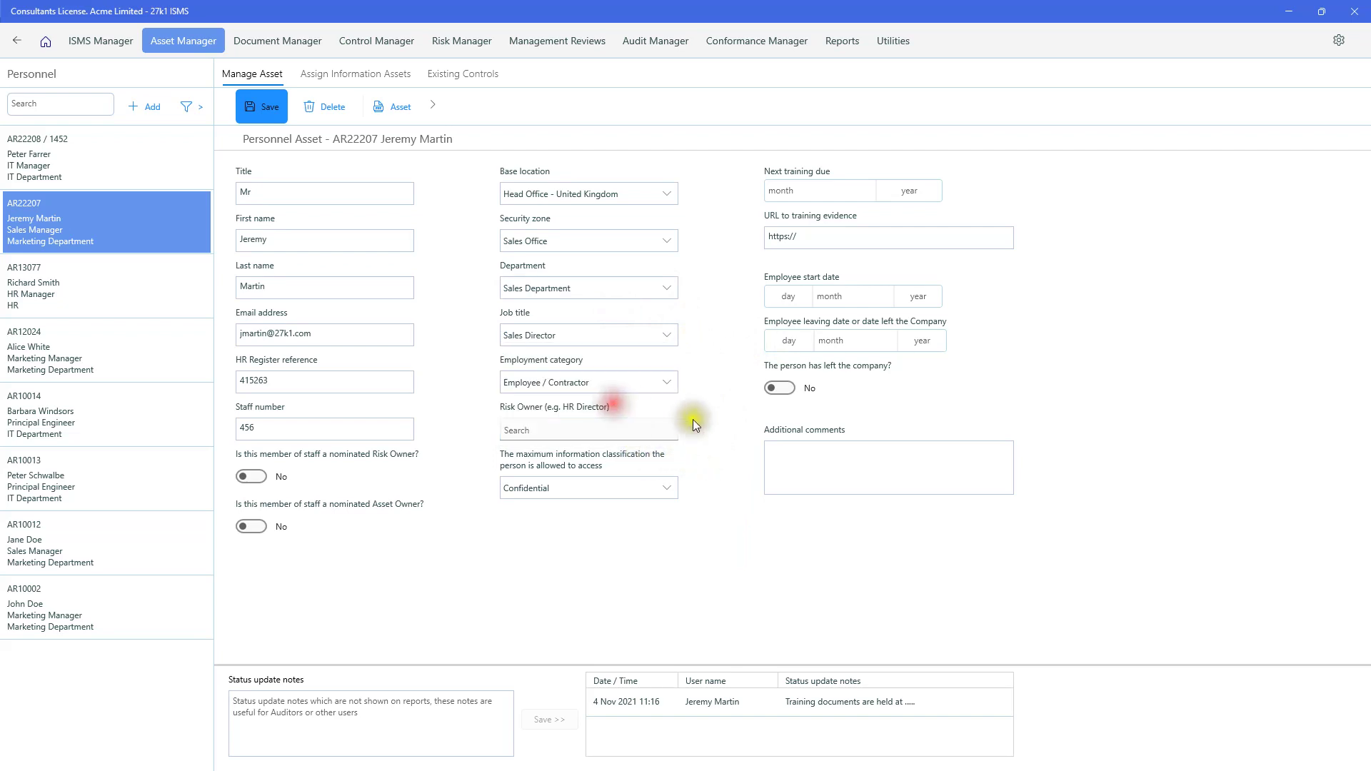
pyautogui.click(658, 429)
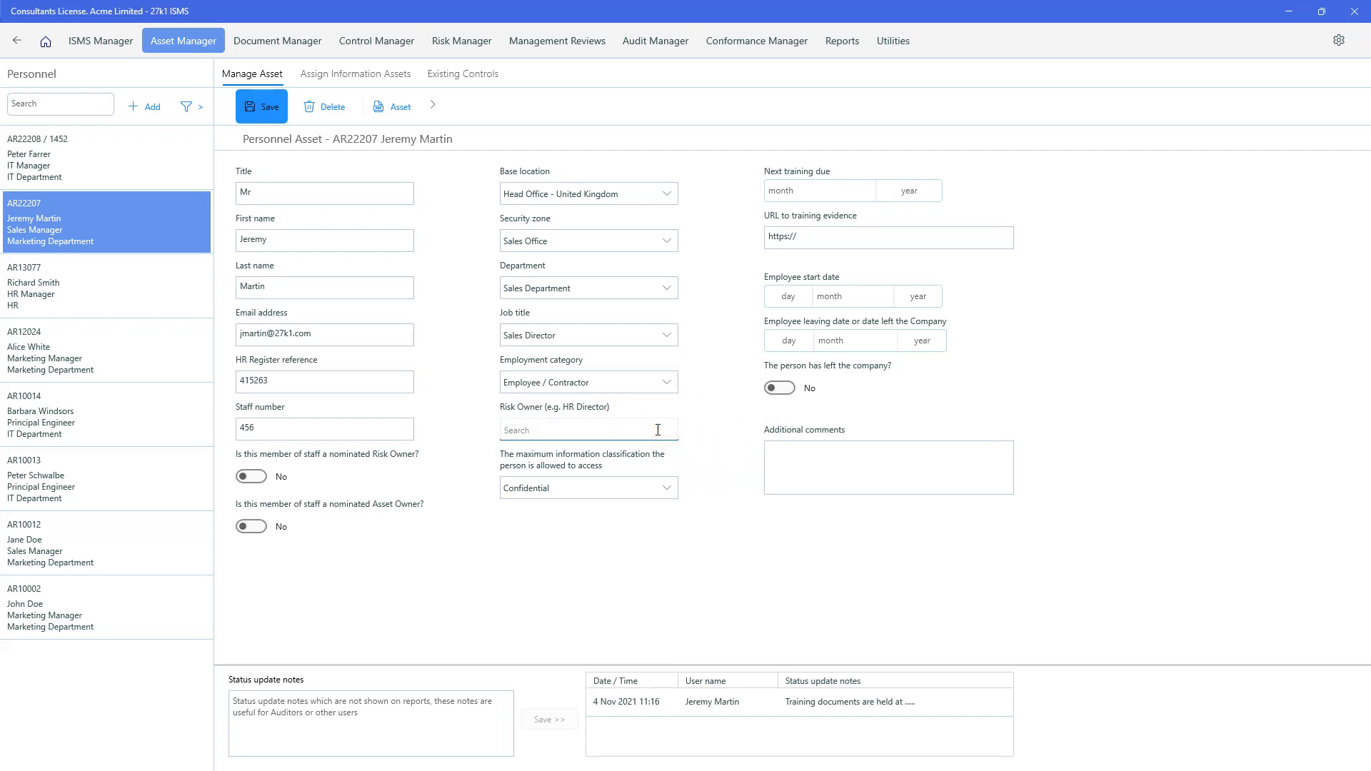
pyautogui.write('j')
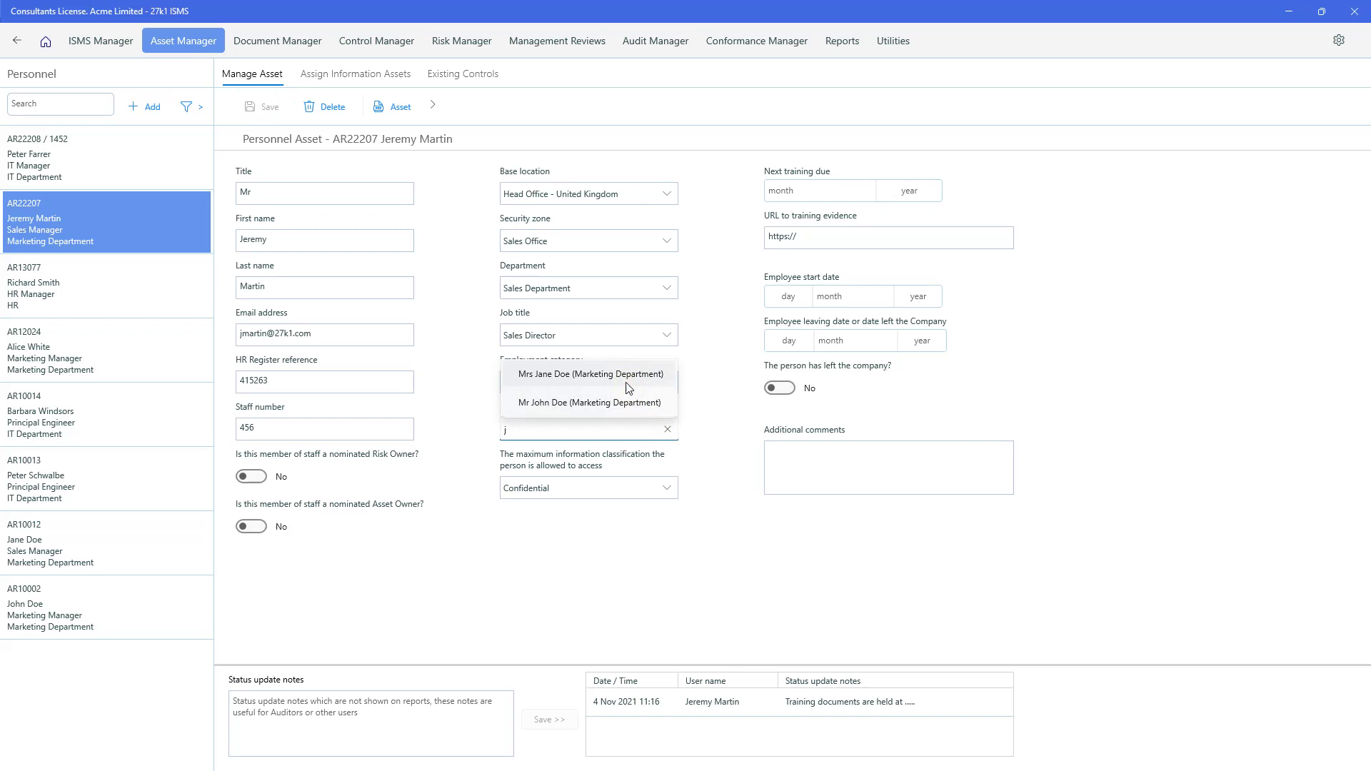
pyautogui.click(626, 378)
pyautogui.click(669, 429)
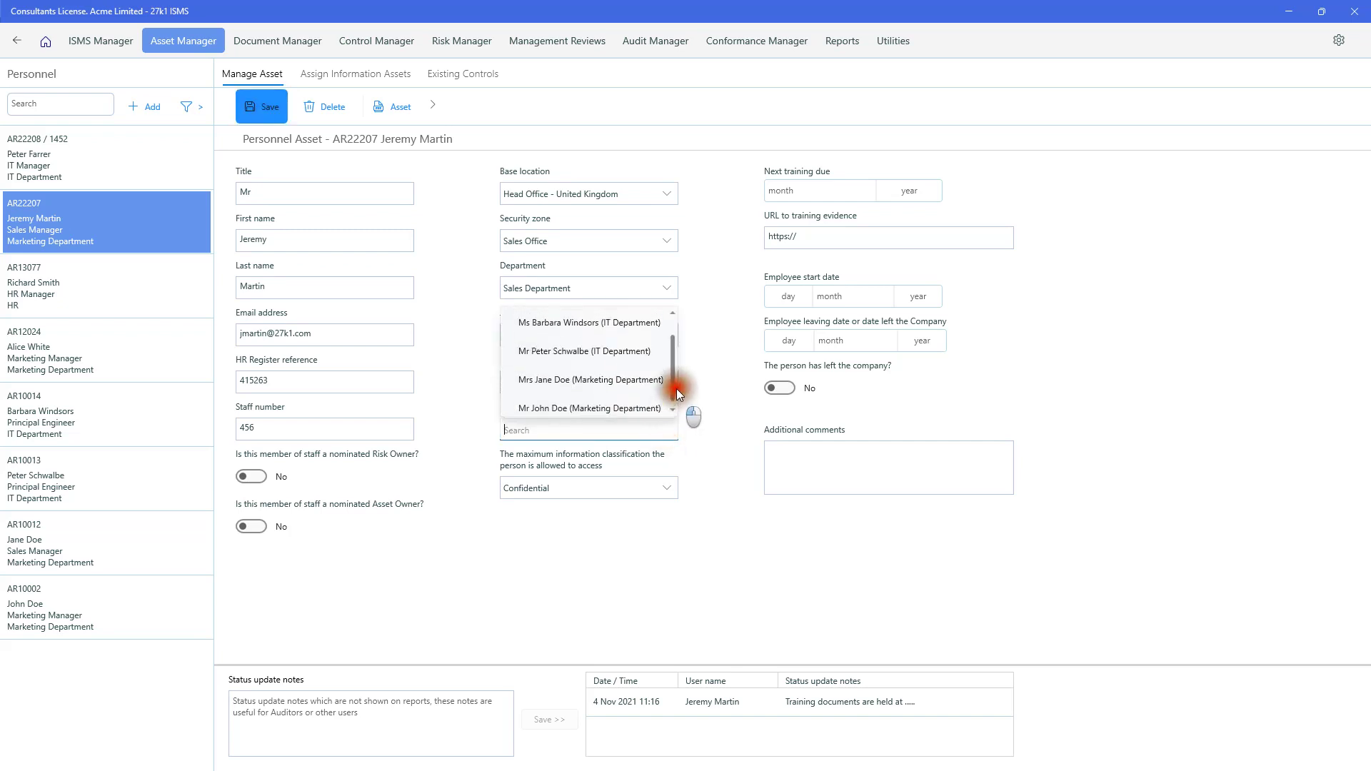
pyautogui.scroll(-1, 675, 407)
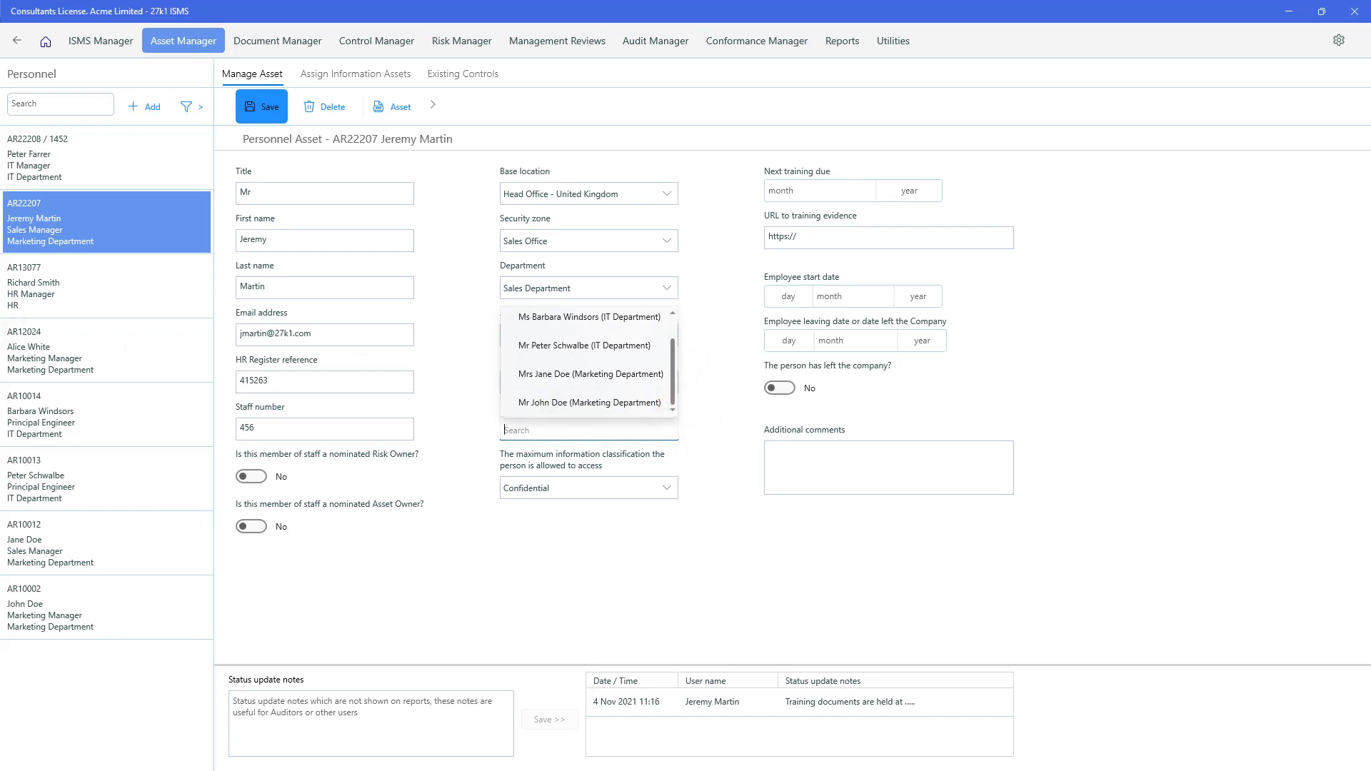
pyautogui.click(576, 350)
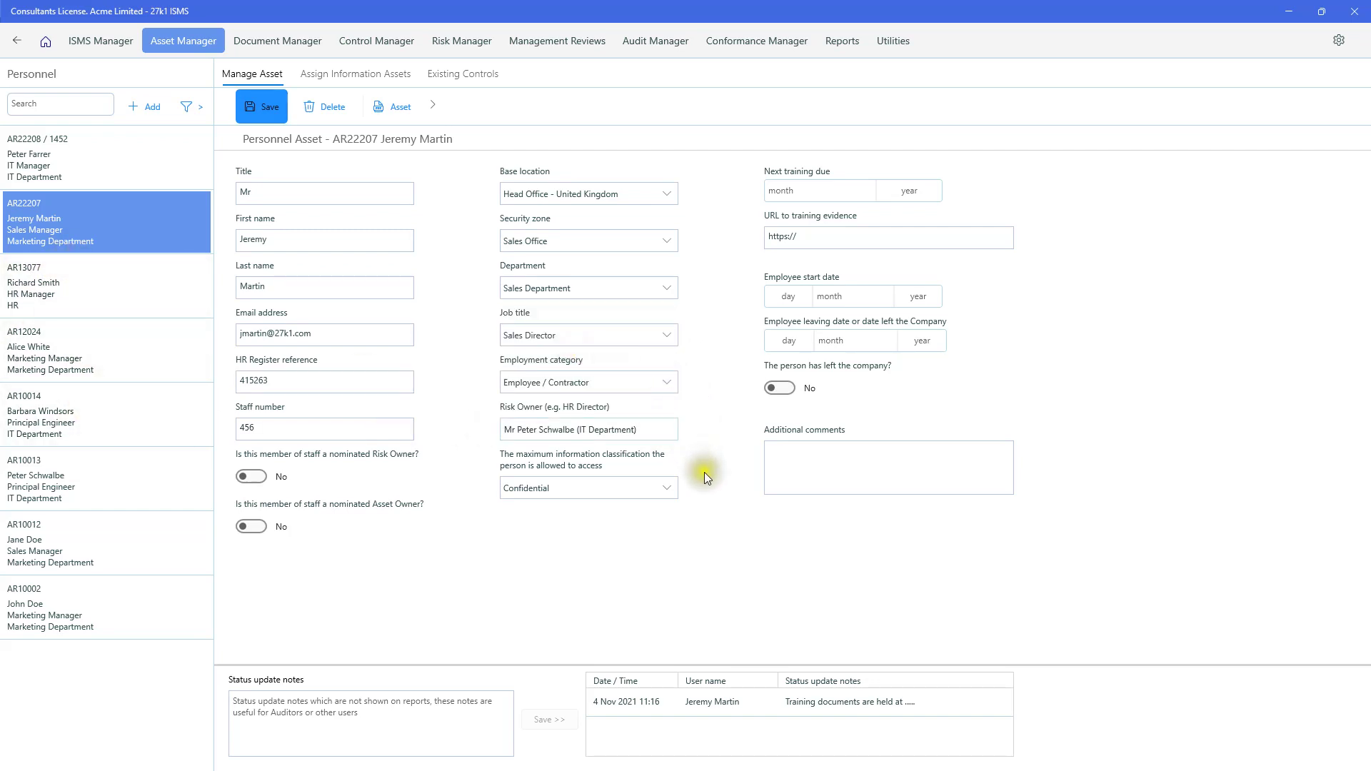
# - Keep Confidential as the maximum information classification
pyautogui.click(669, 490)
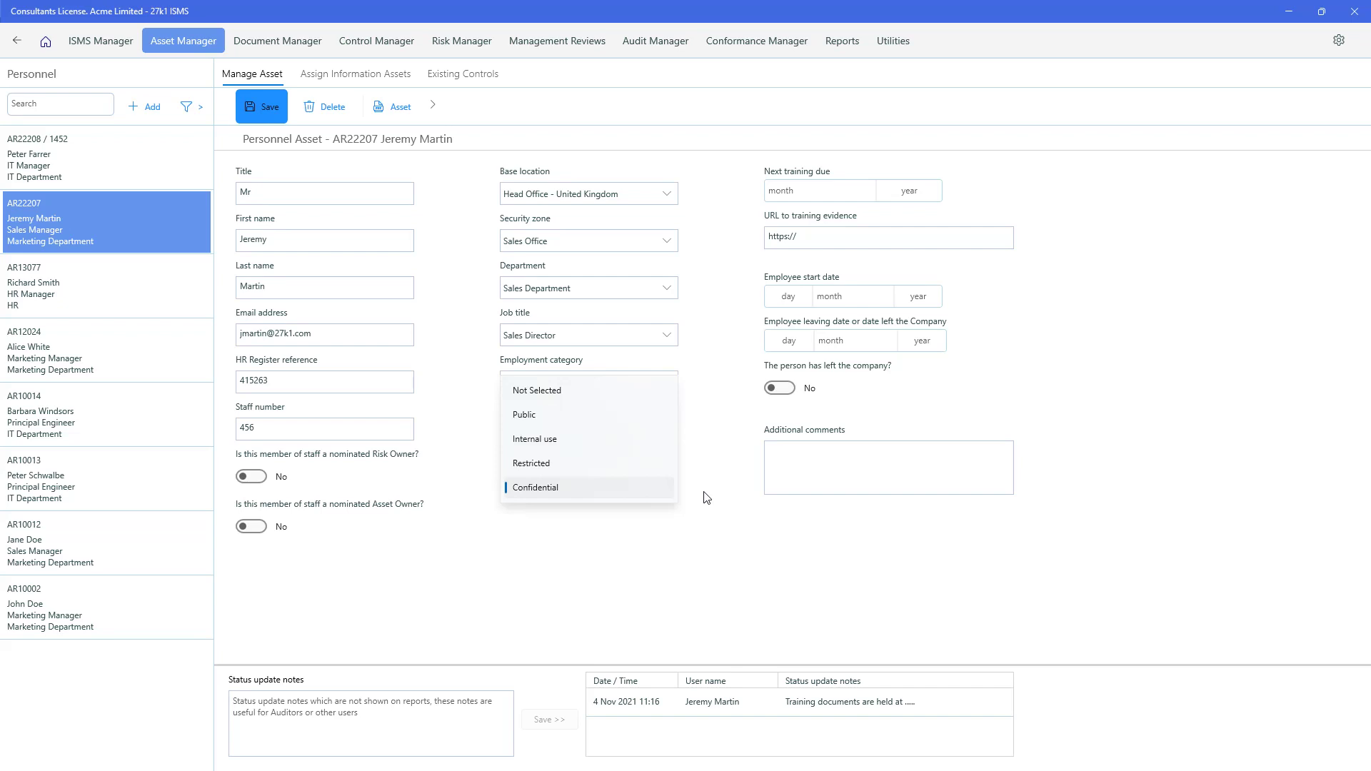
pyautogui.click(622, 487)
pyautogui.click(605, 487)
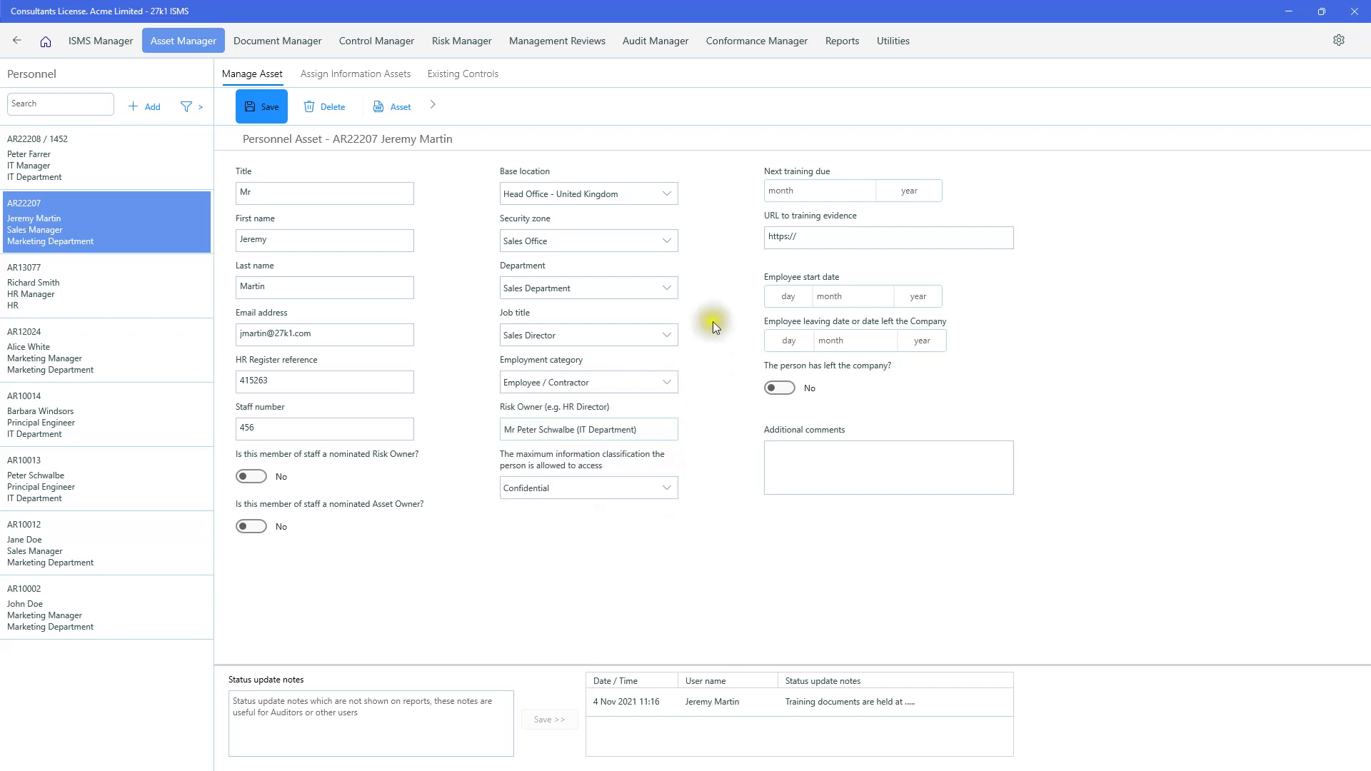
# - Set the Sales Manager's next training due date to December 2021
pyautogui.click(785, 192)
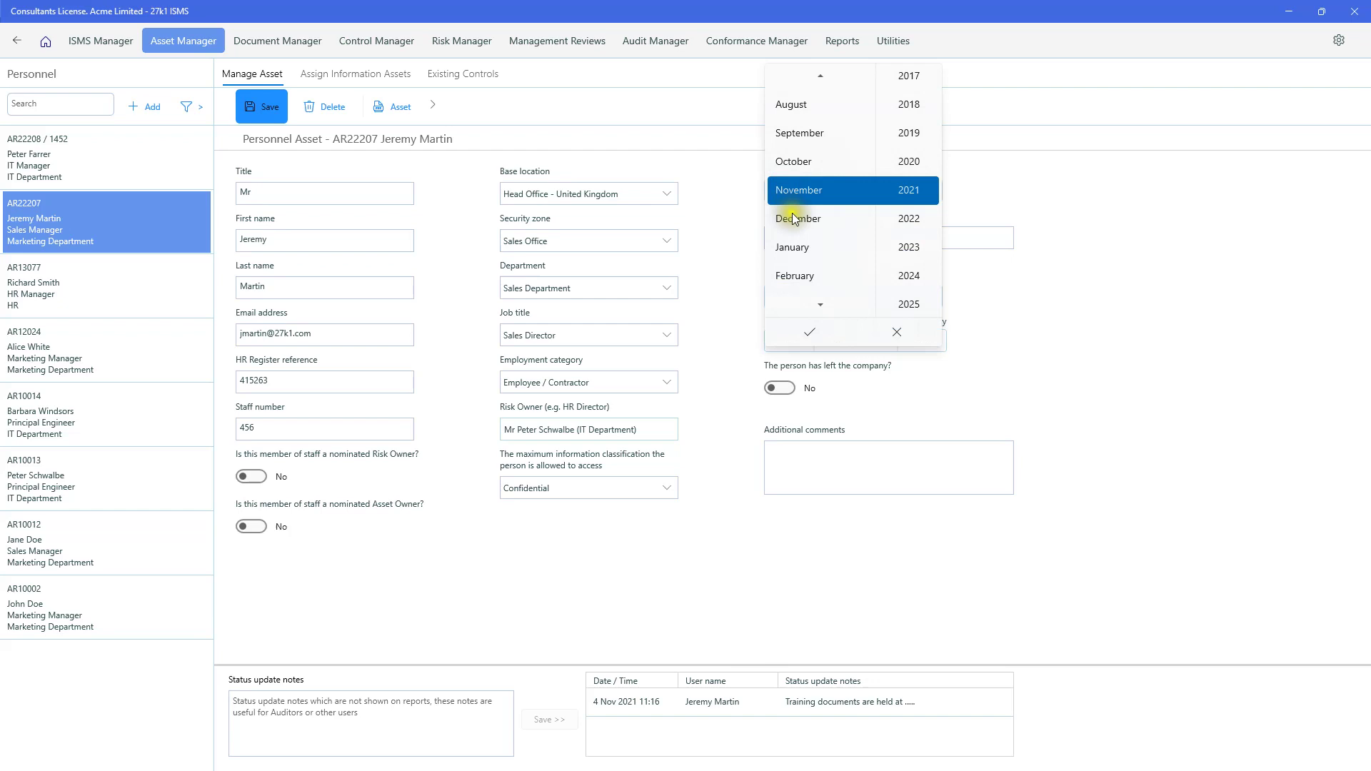
pyautogui.click(794, 217)
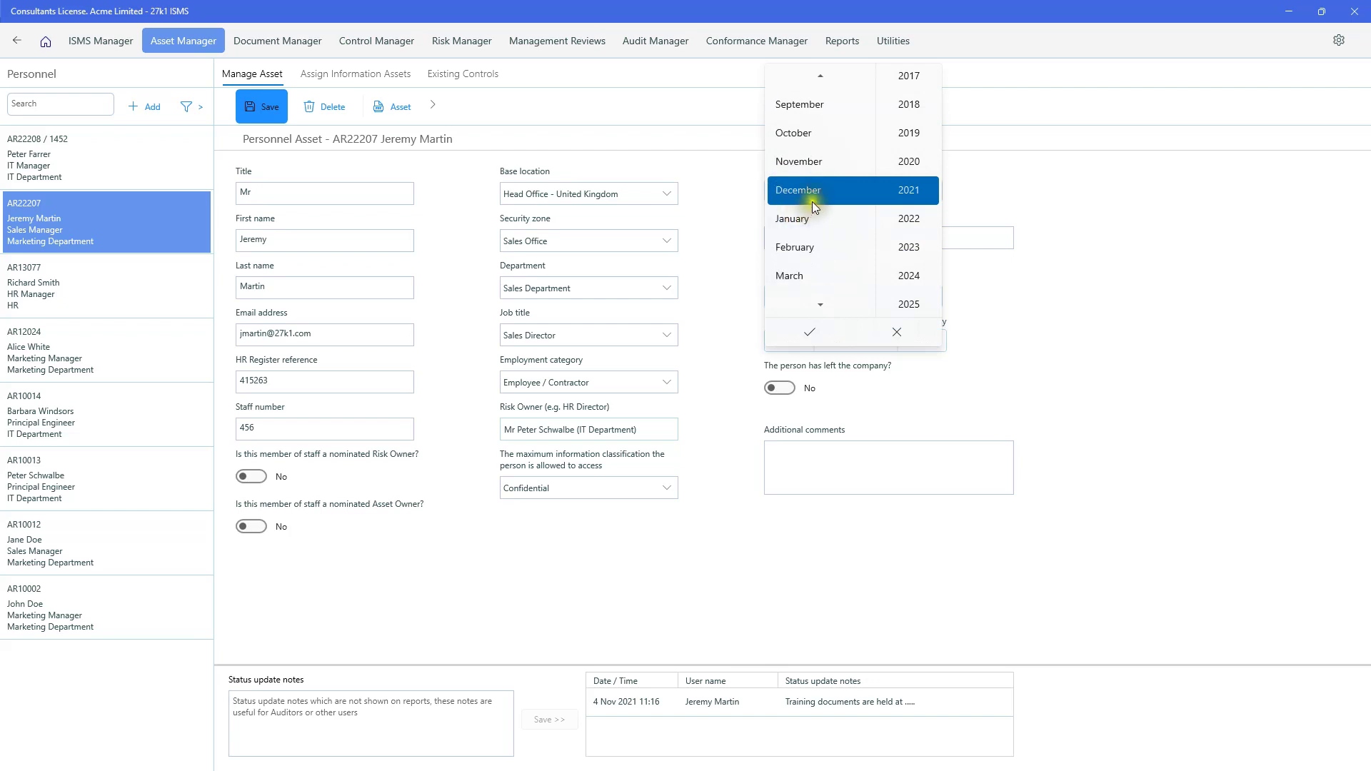
pyautogui.click(808, 330)
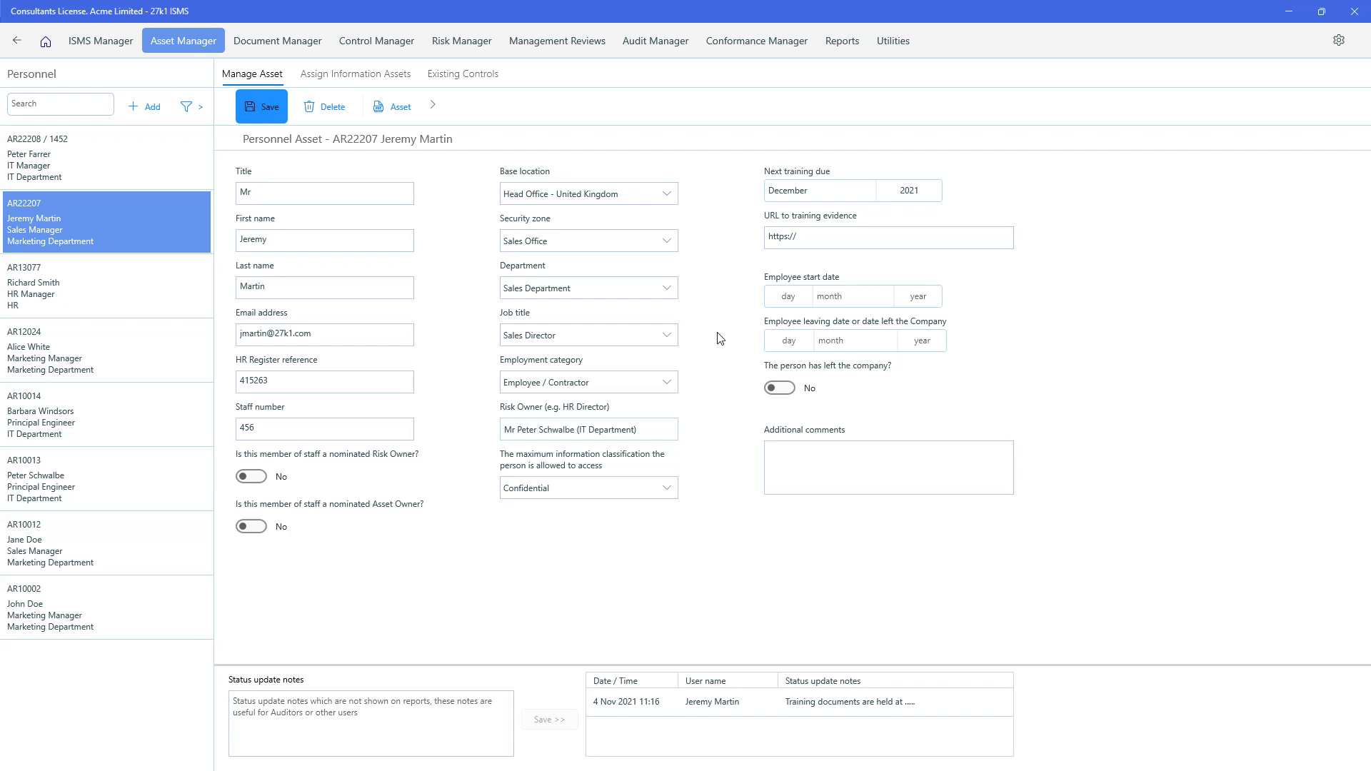
# - Enter the SharePoint link 'sharepointjeremytraining' as the URL to training evidence
pyautogui.click(825, 239)
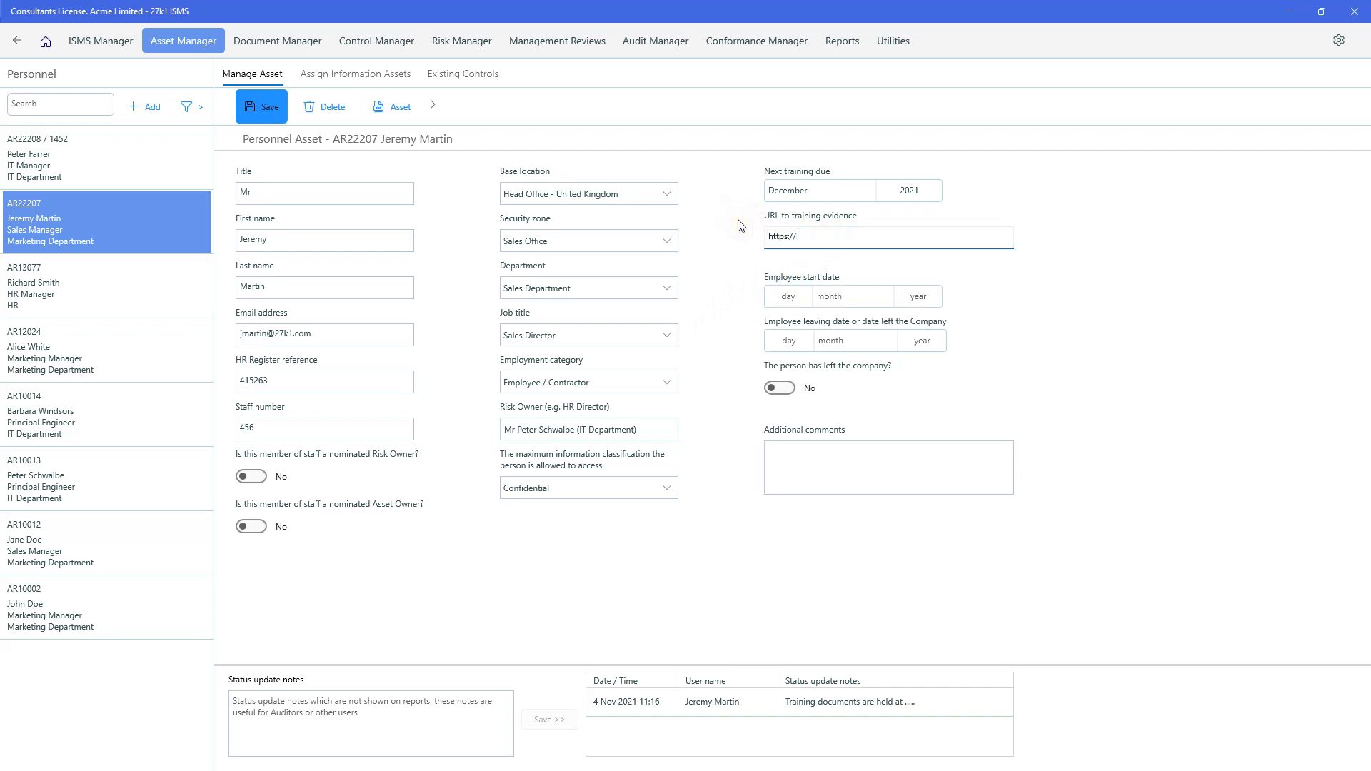
pyautogui.write('sha')
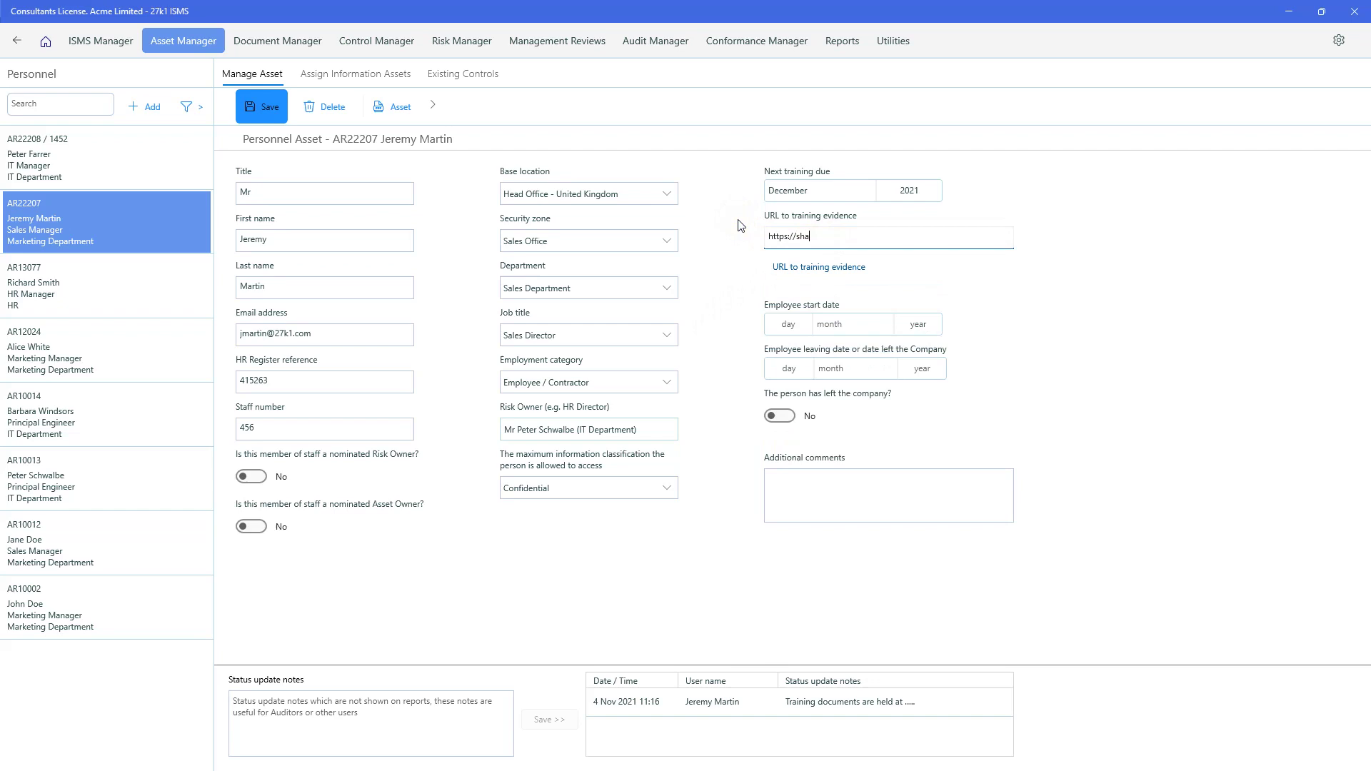
pyautogui.write('repointjeremytraining')
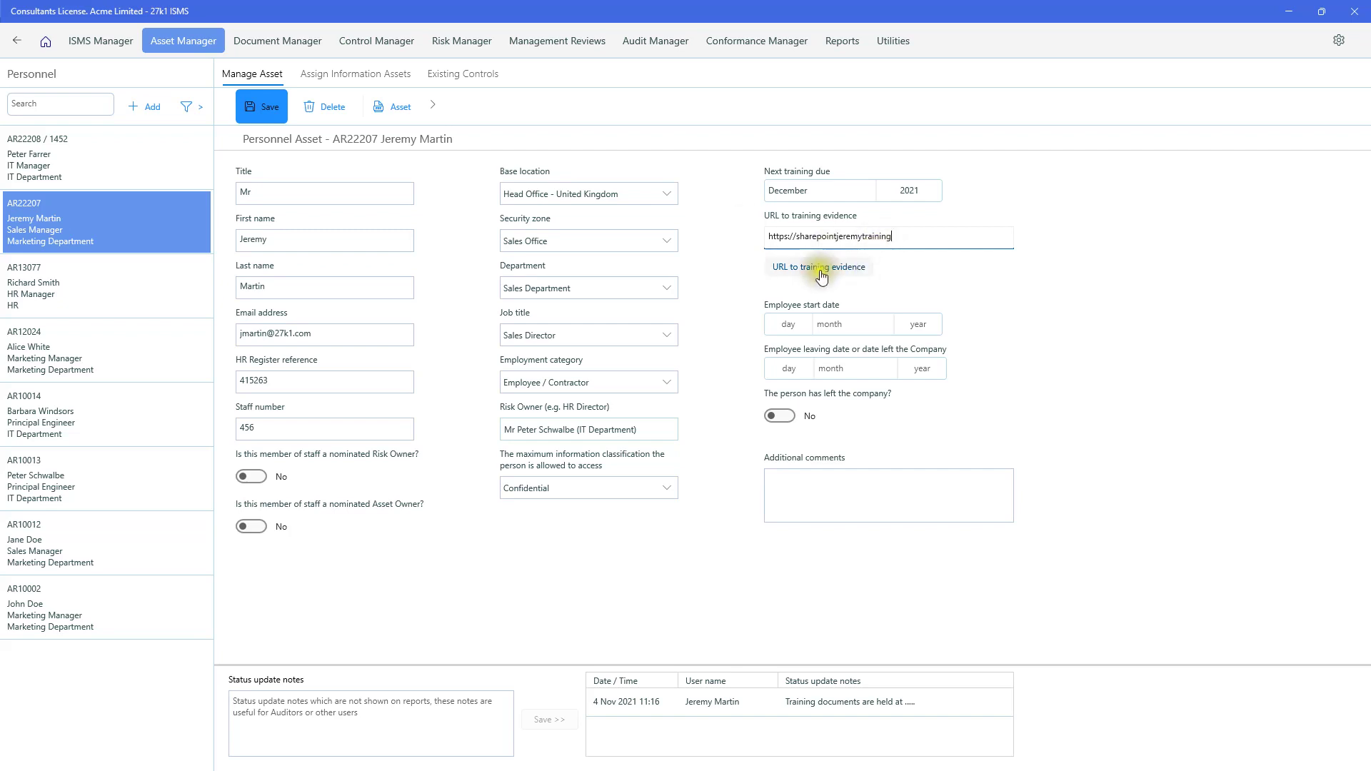
pyautogui.click(825, 269)
pyautogui.click(811, 317)
pyautogui.click(795, 486)
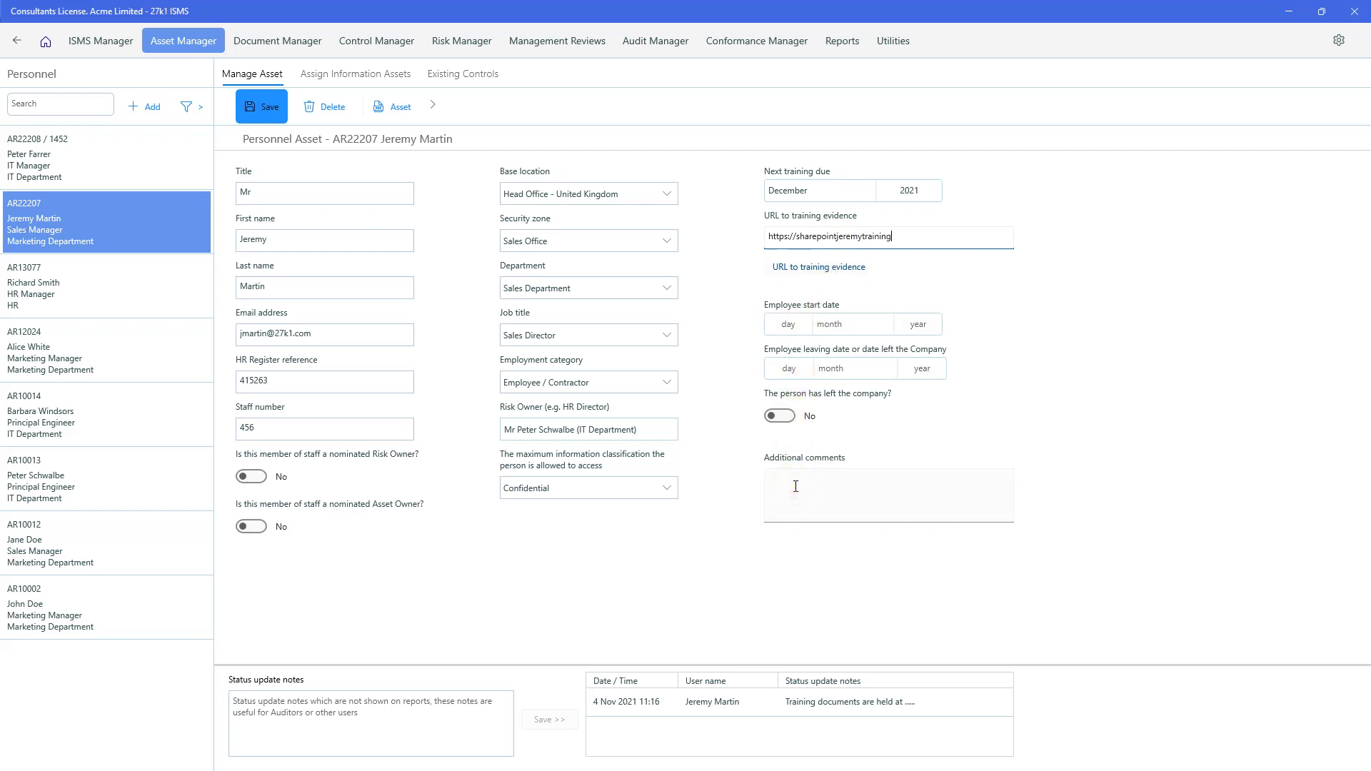
pyautogui.click(722, 503)
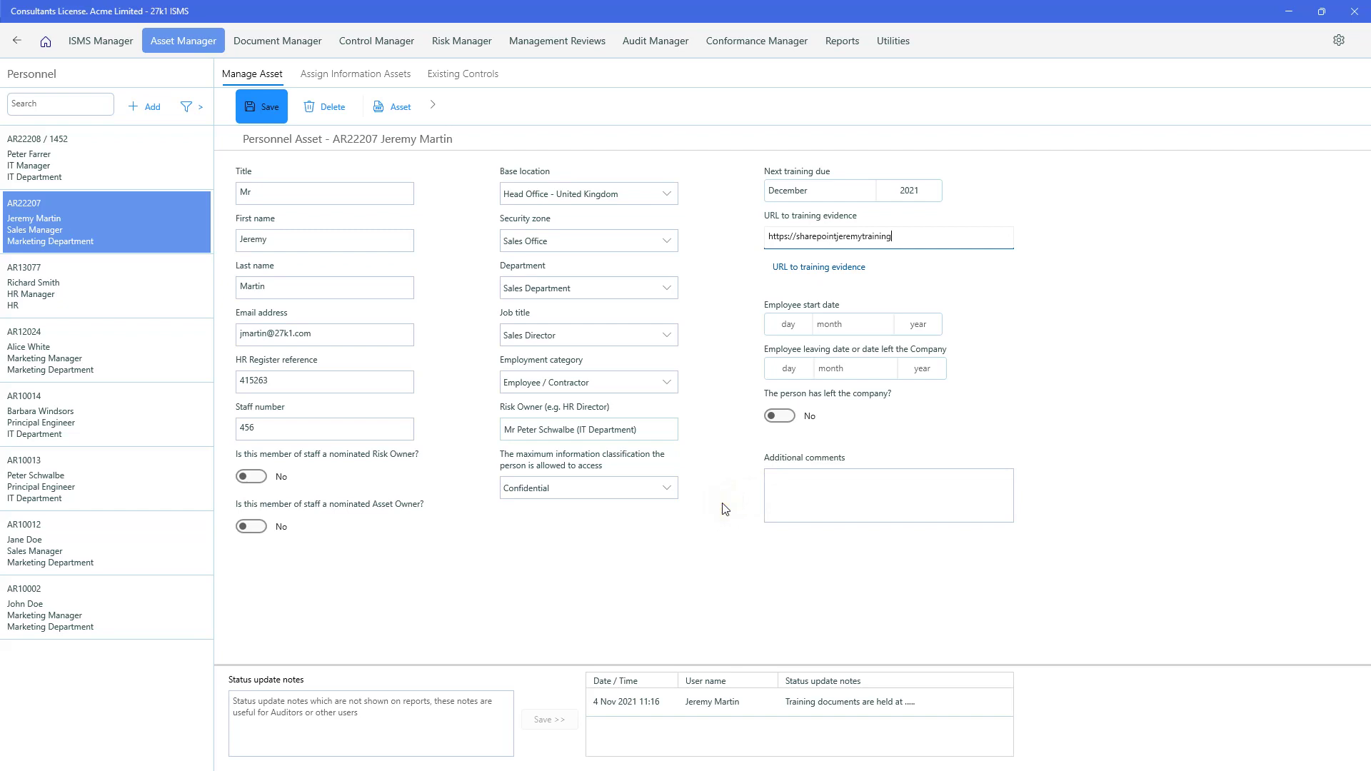
pyautogui.click(380, 75)
pyautogui.click(458, 84)
pyautogui.click(470, 222)
pyautogui.click(194, 44)
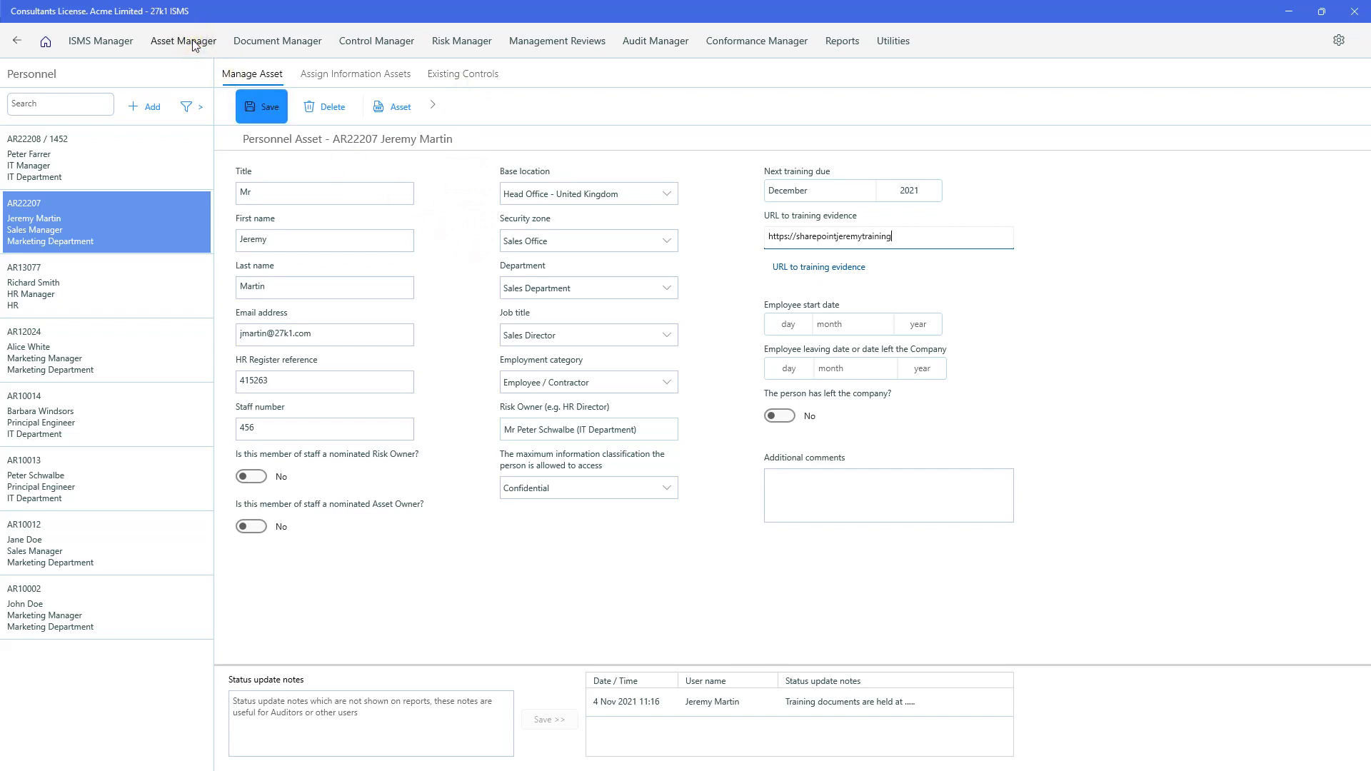
pyautogui.click(247, 140)
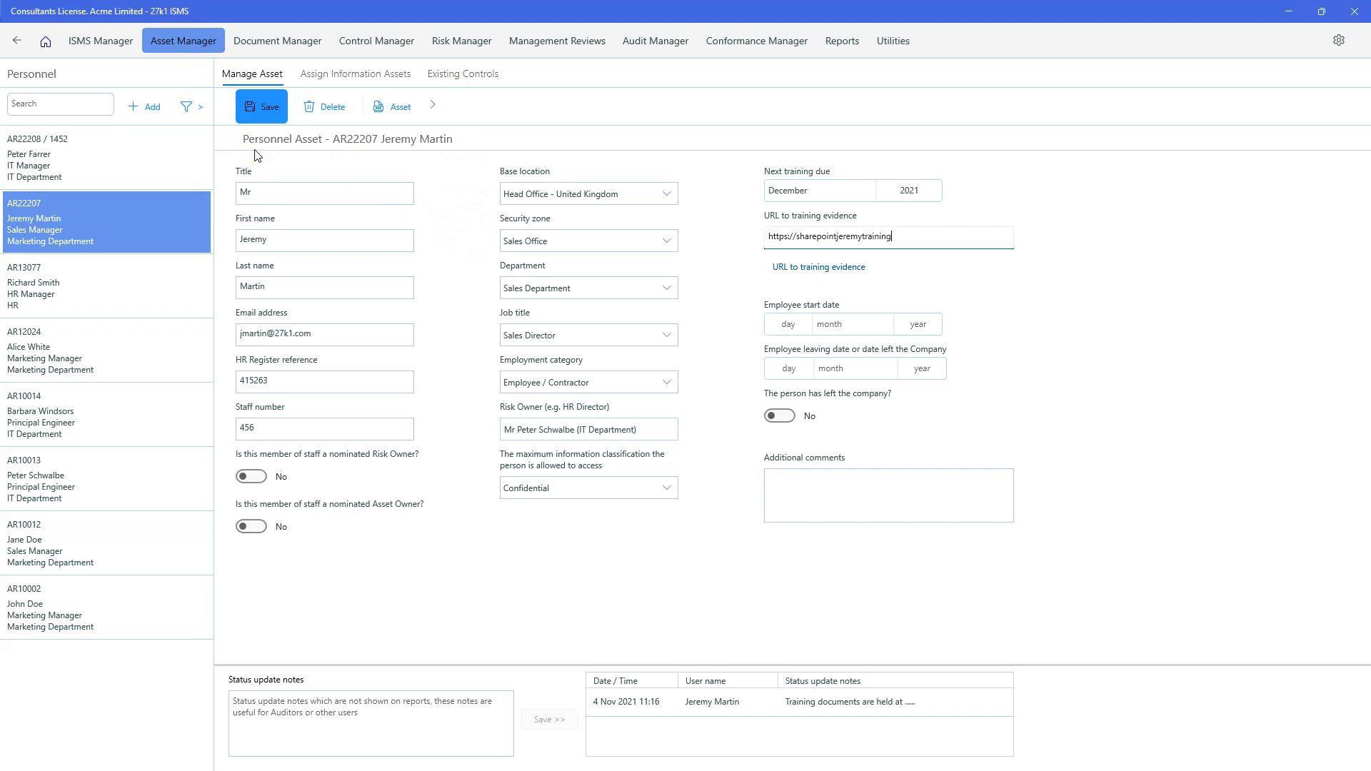
pyautogui.click(13, 41)
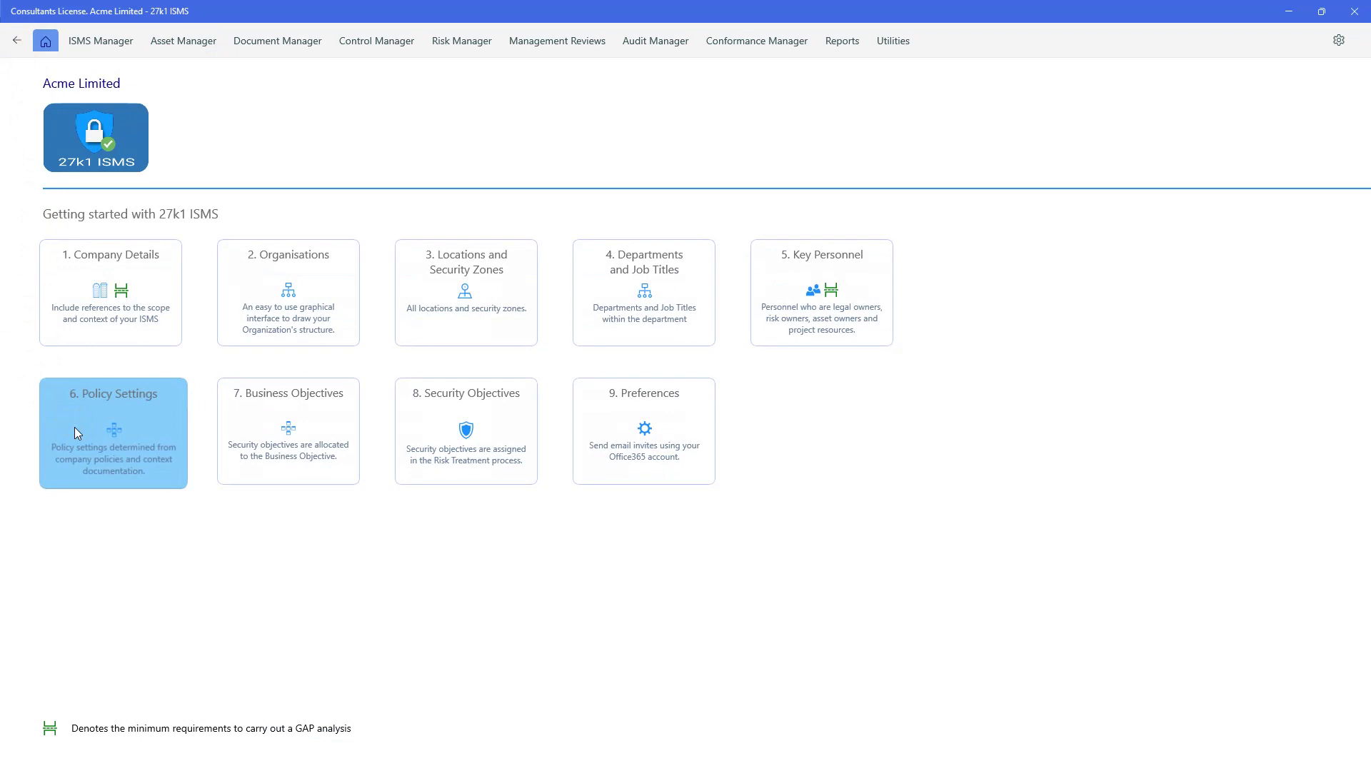
# - Return to Getting Started and open 6. Policy Settings, reaching the Asset Valuations settings for DN70007
pyautogui.click(121, 431)
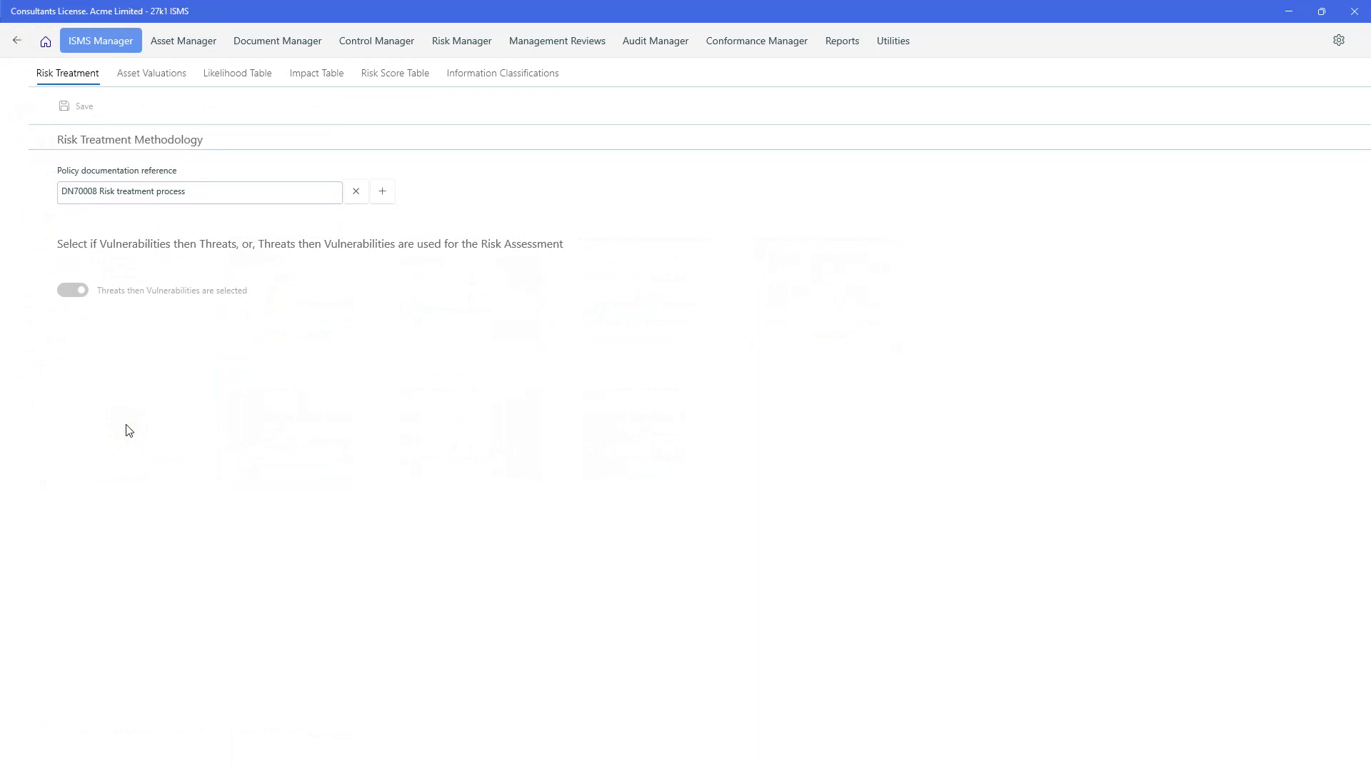
pyautogui.click(82, 107)
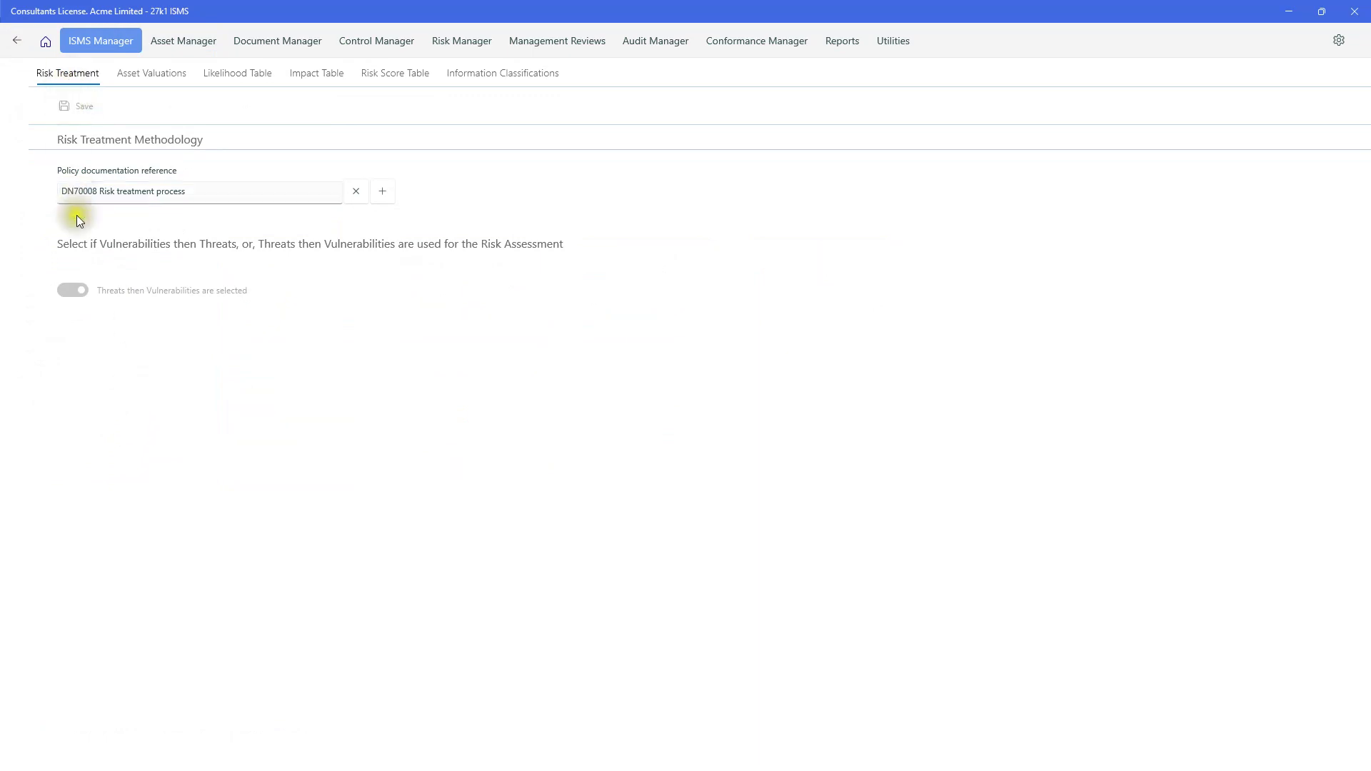
pyautogui.click(78, 291)
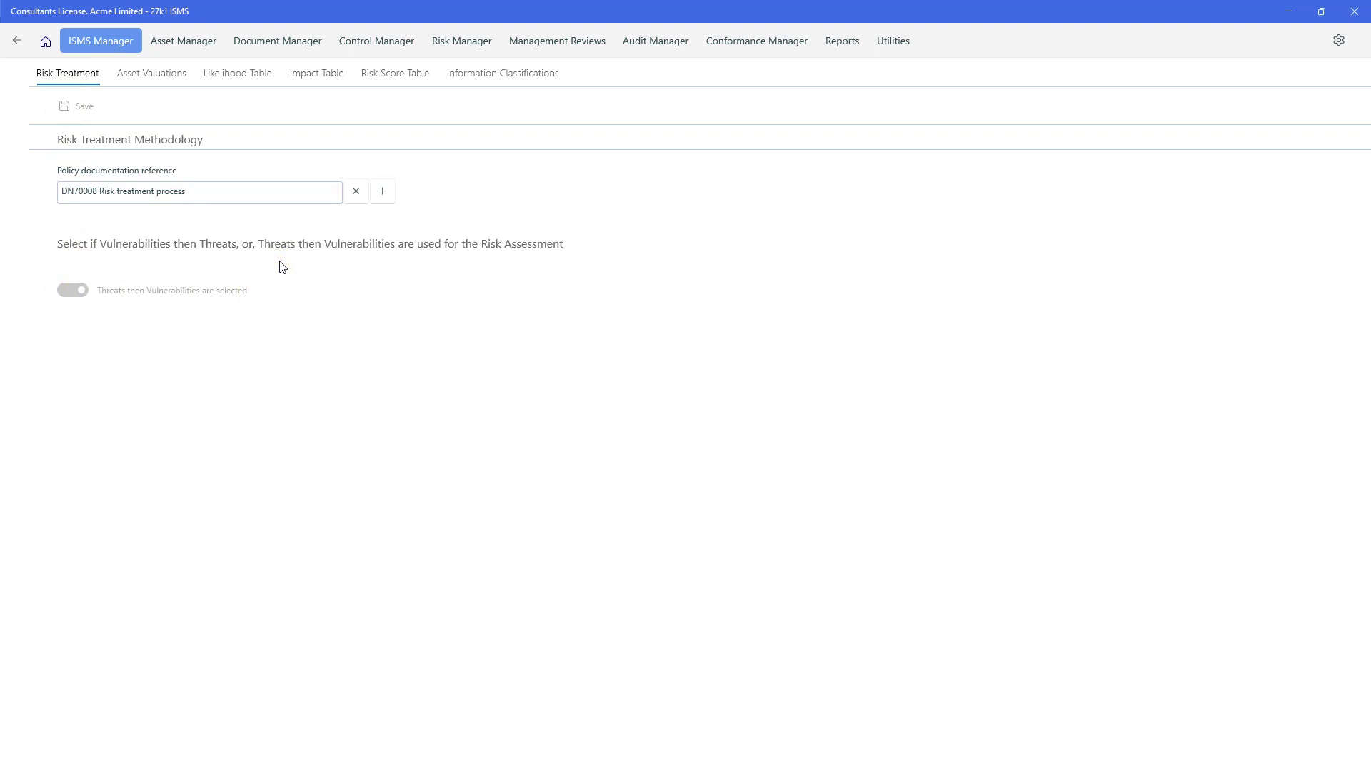
pyautogui.click(348, 259)
# - Change the Confidentiality / None rating in Asset Valuations from 'everyone' to 'Accessible by all'
pyautogui.click(154, 83)
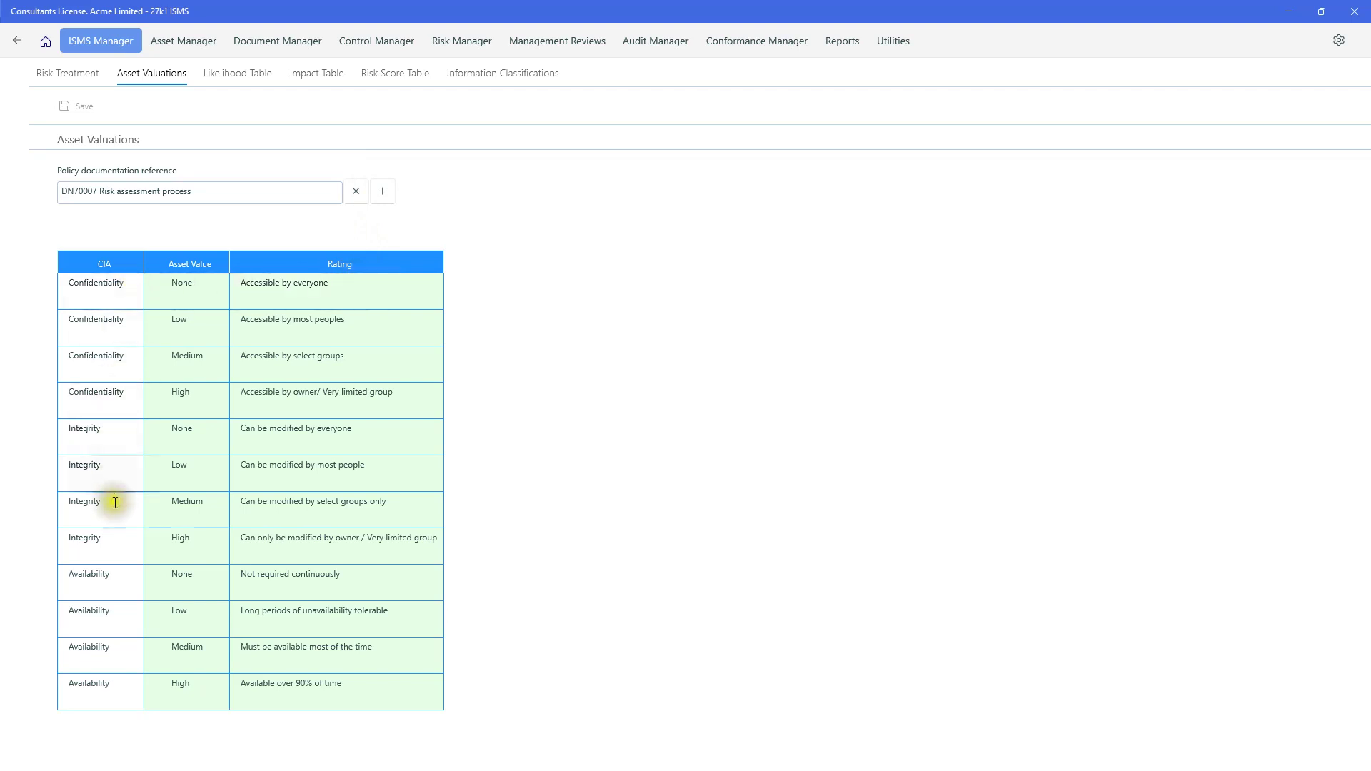
pyautogui.click(348, 282)
pyautogui.click(349, 282)
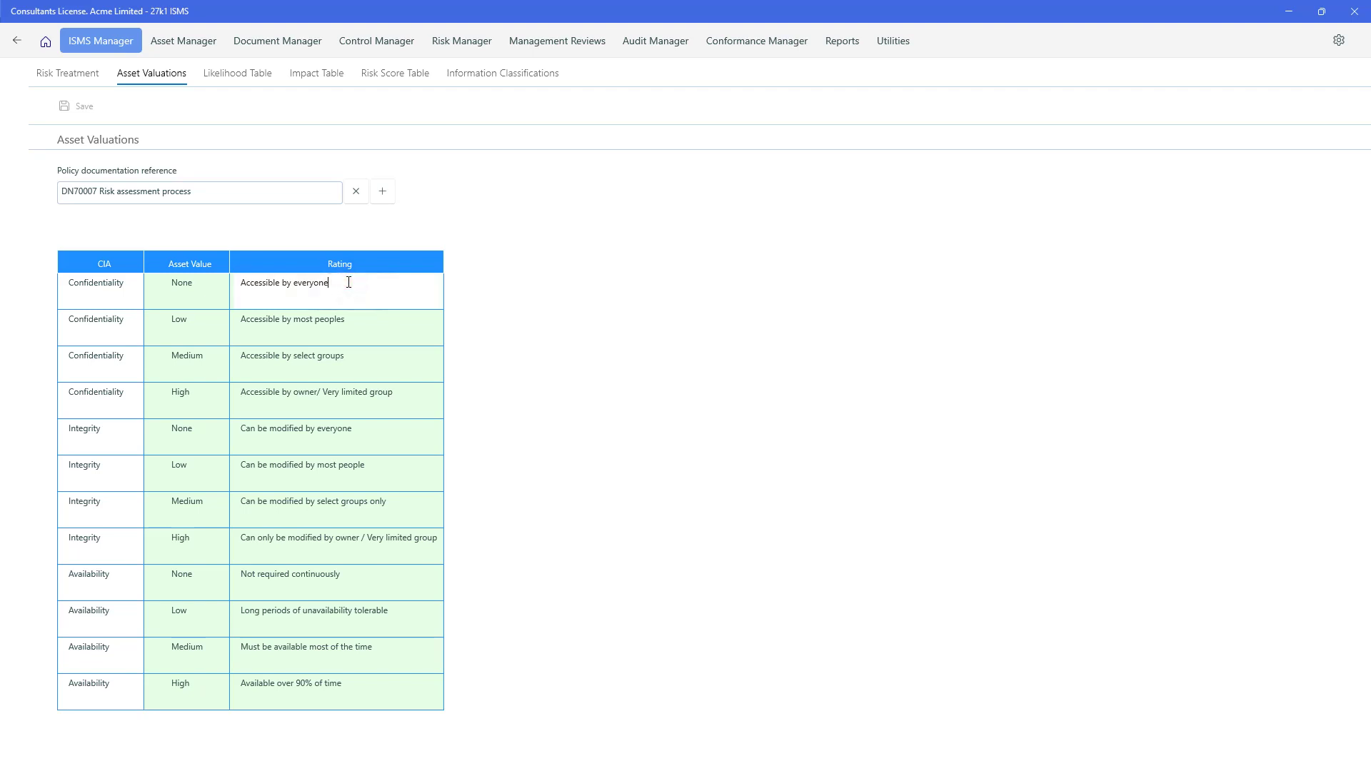
pyautogui.press('BackSpace')
pyautogui.press('BackSpace')
pyautogui.press('BackSpace')
pyautogui.press('BackSpace')
pyautogui.press('BackSpace')
pyautogui.press('BackSpace')
pyautogui.press('BackSpace')
pyautogui.press('BackSpace')
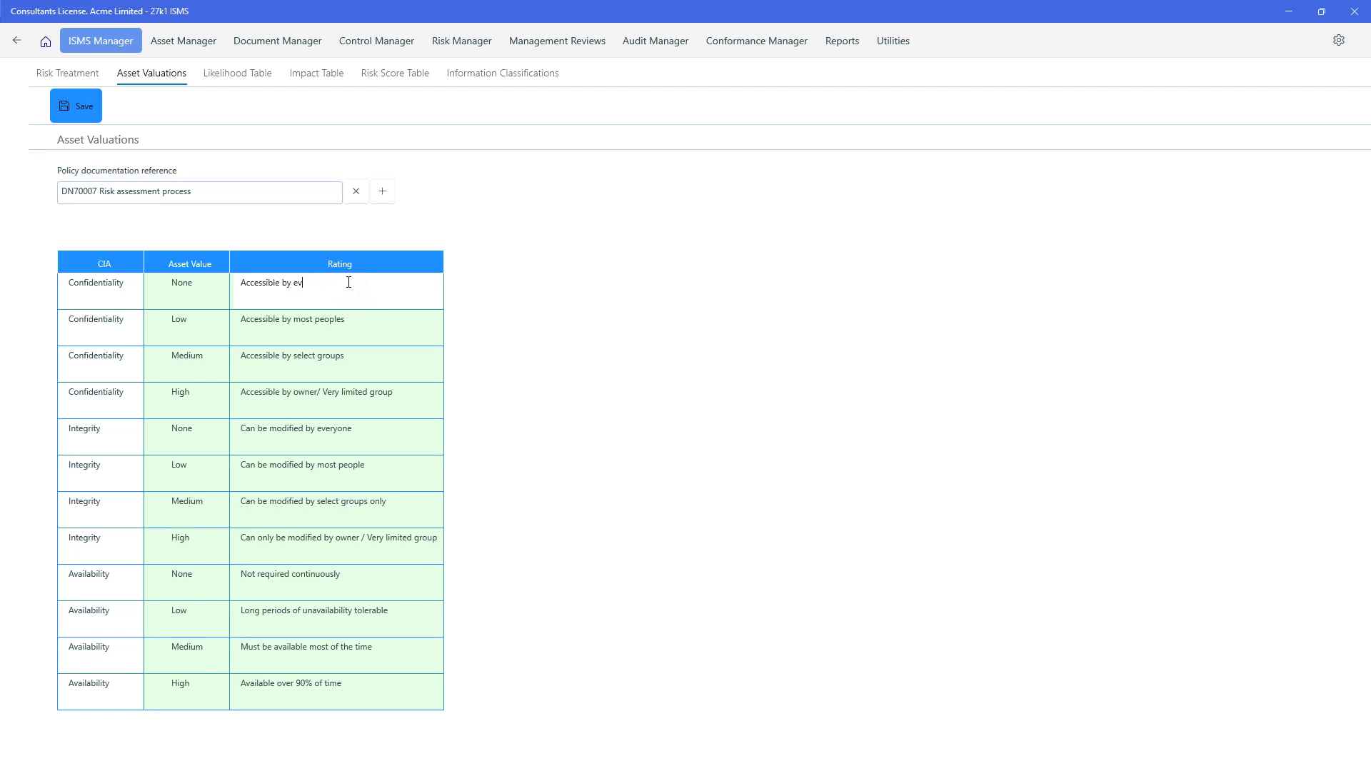
pyautogui.write('all')
pyautogui.click(514, 364)
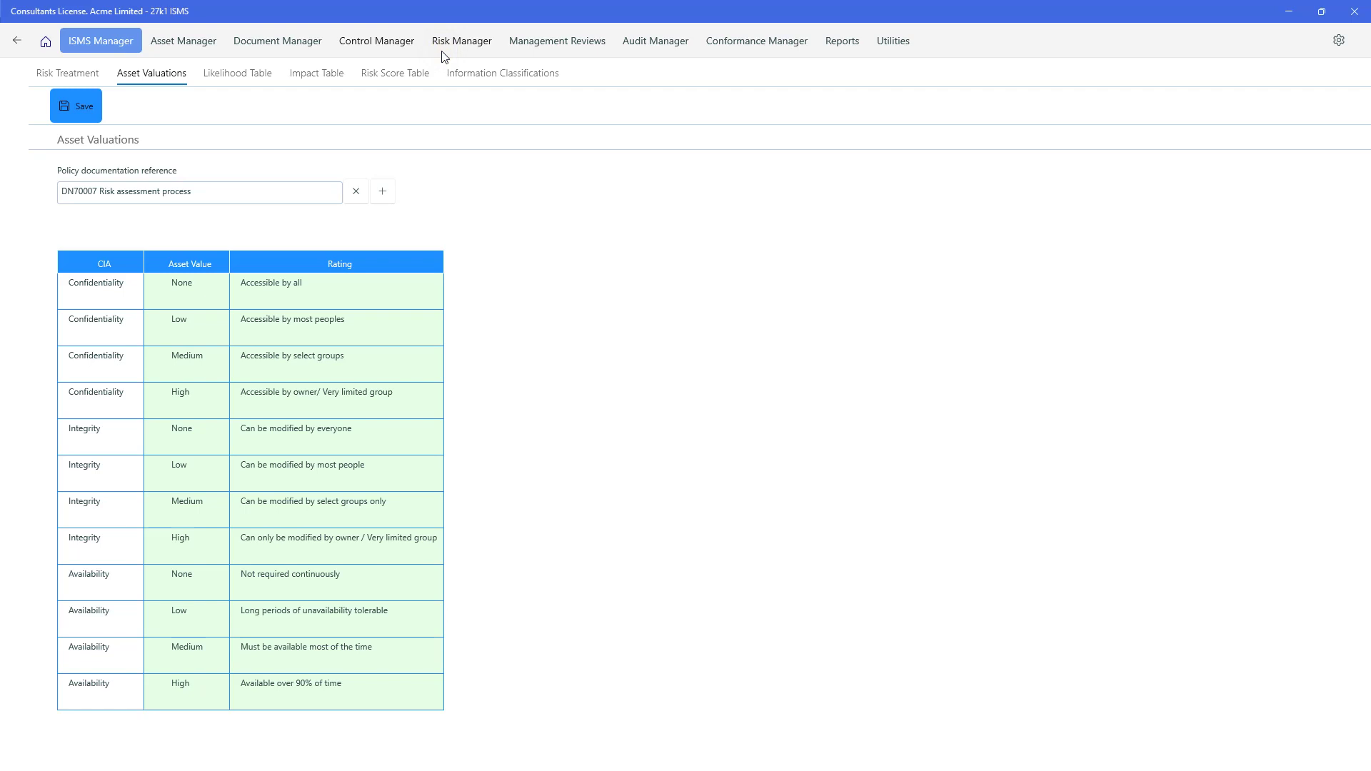
# - Edit the Likelihood table's score 2 Unlikely description to 'May occur within 3 years'
pyautogui.click(246, 75)
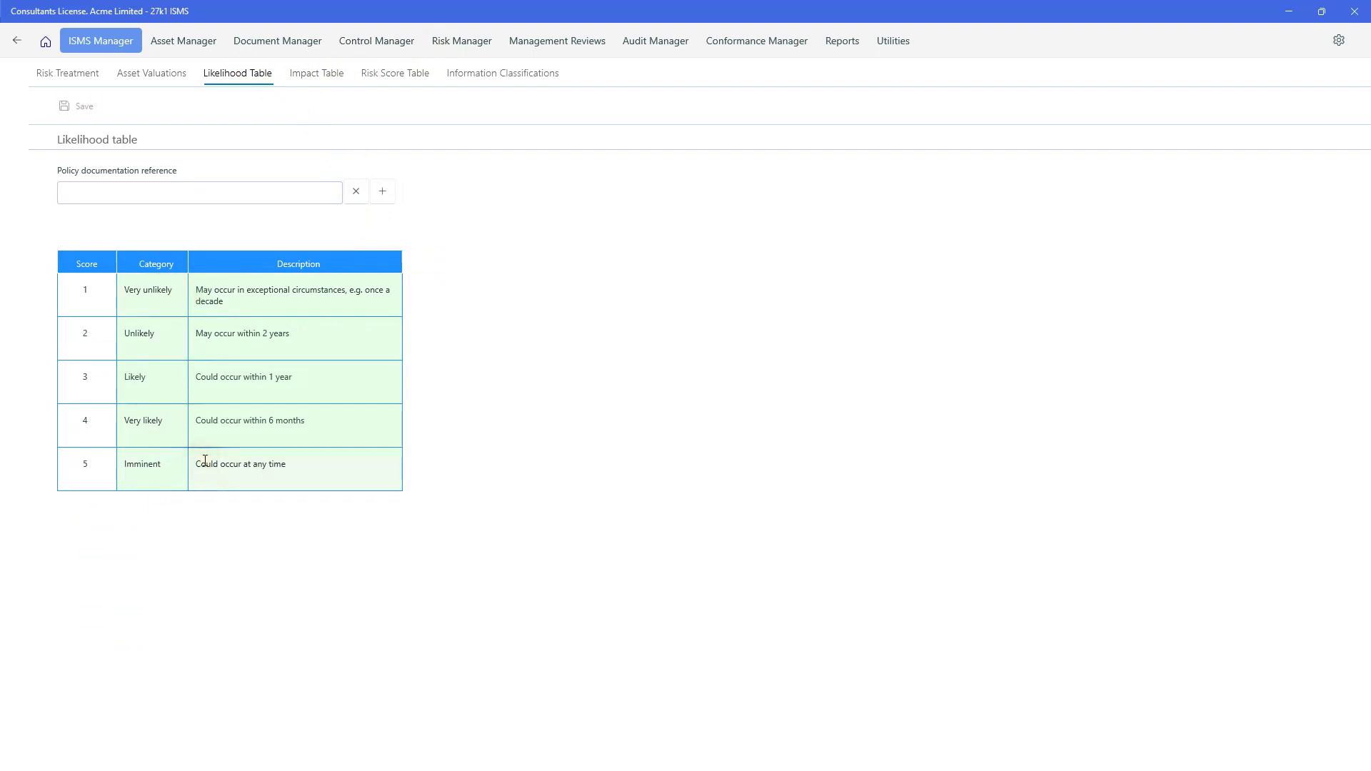
pyautogui.click(267, 334)
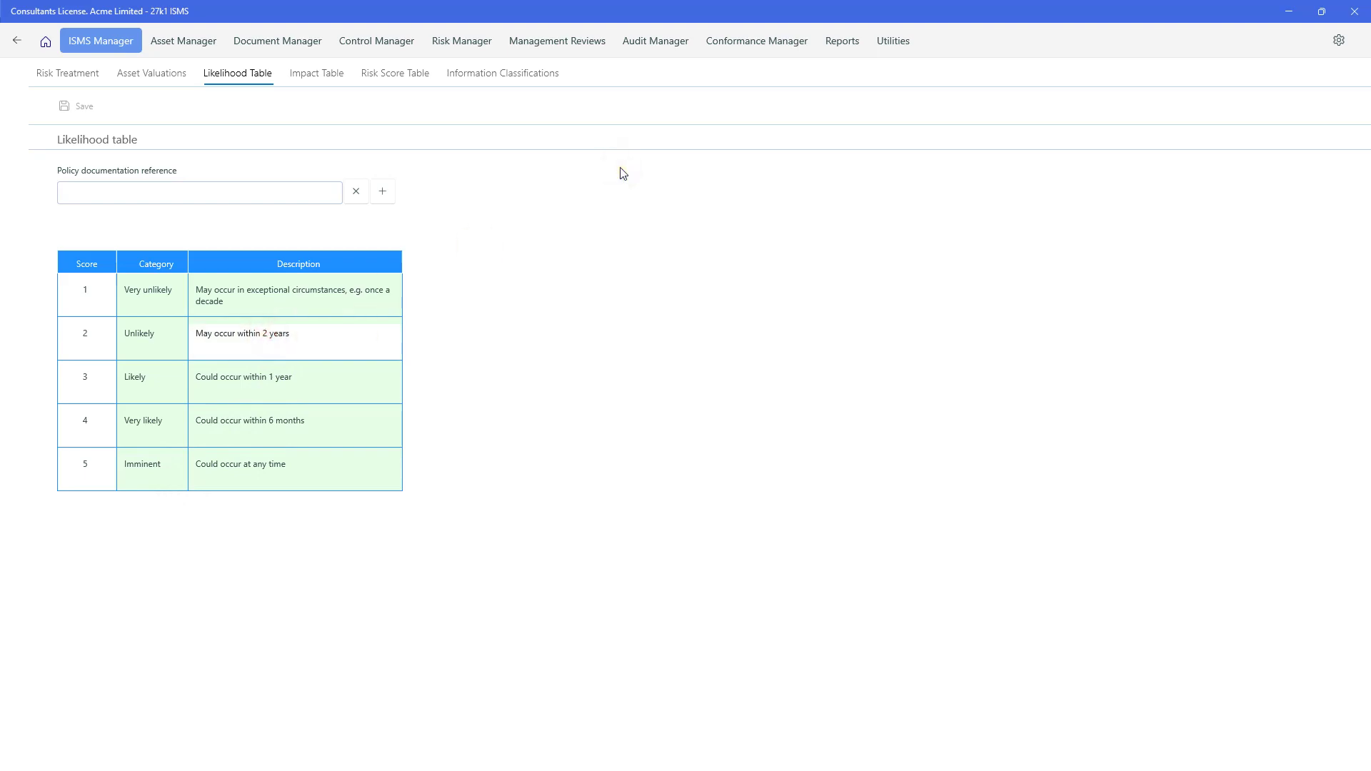
pyautogui.press('BackSpace')
pyautogui.write('3')
pyautogui.click(586, 397)
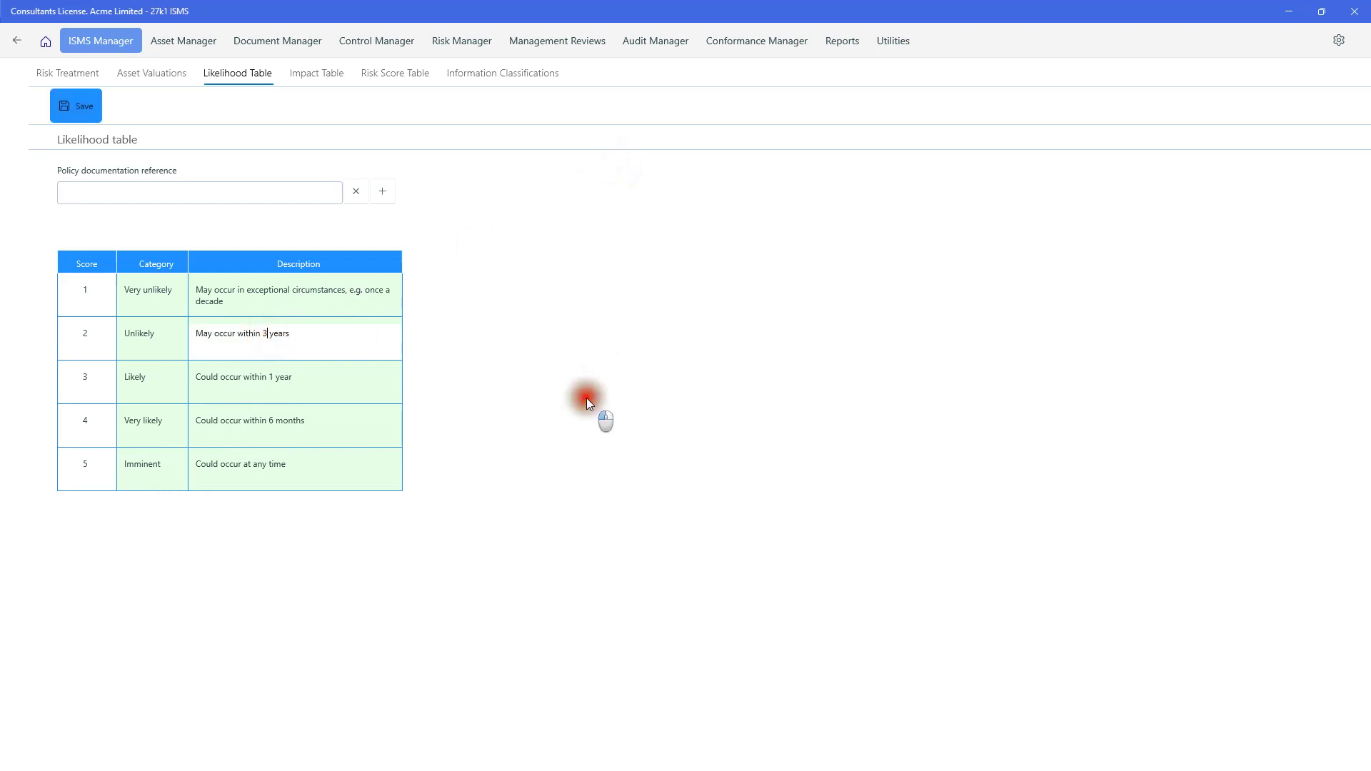
pyautogui.click(319, 73)
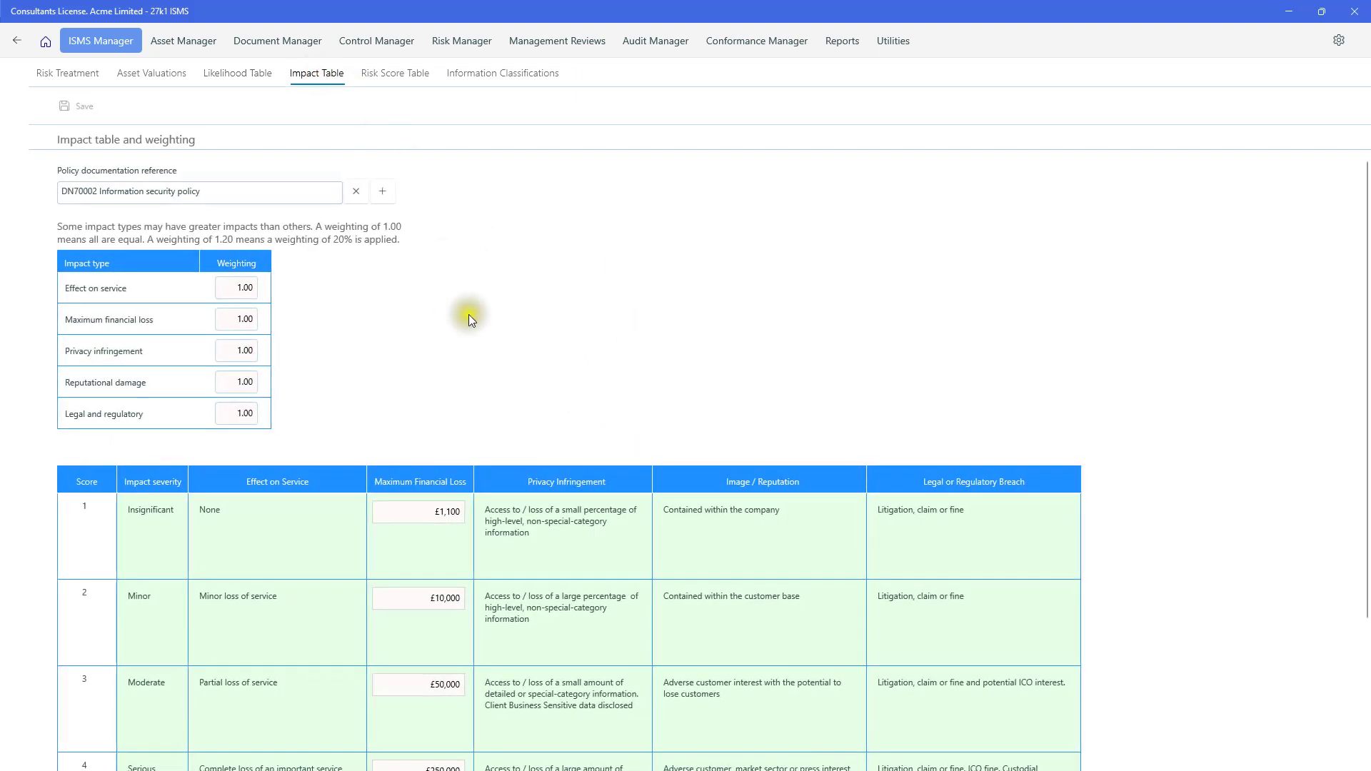
pyautogui.scroll(-2, 471, 314)
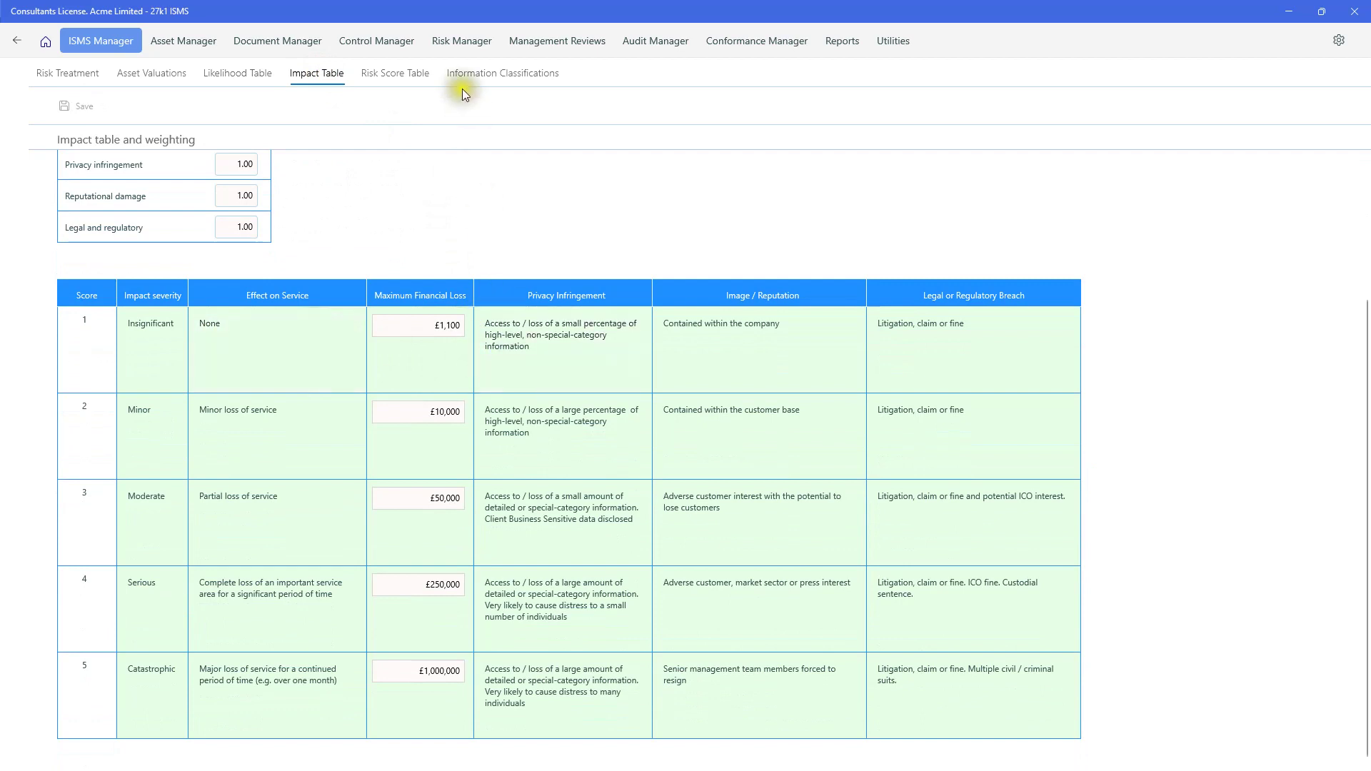
pyautogui.scroll(2, 353, 383)
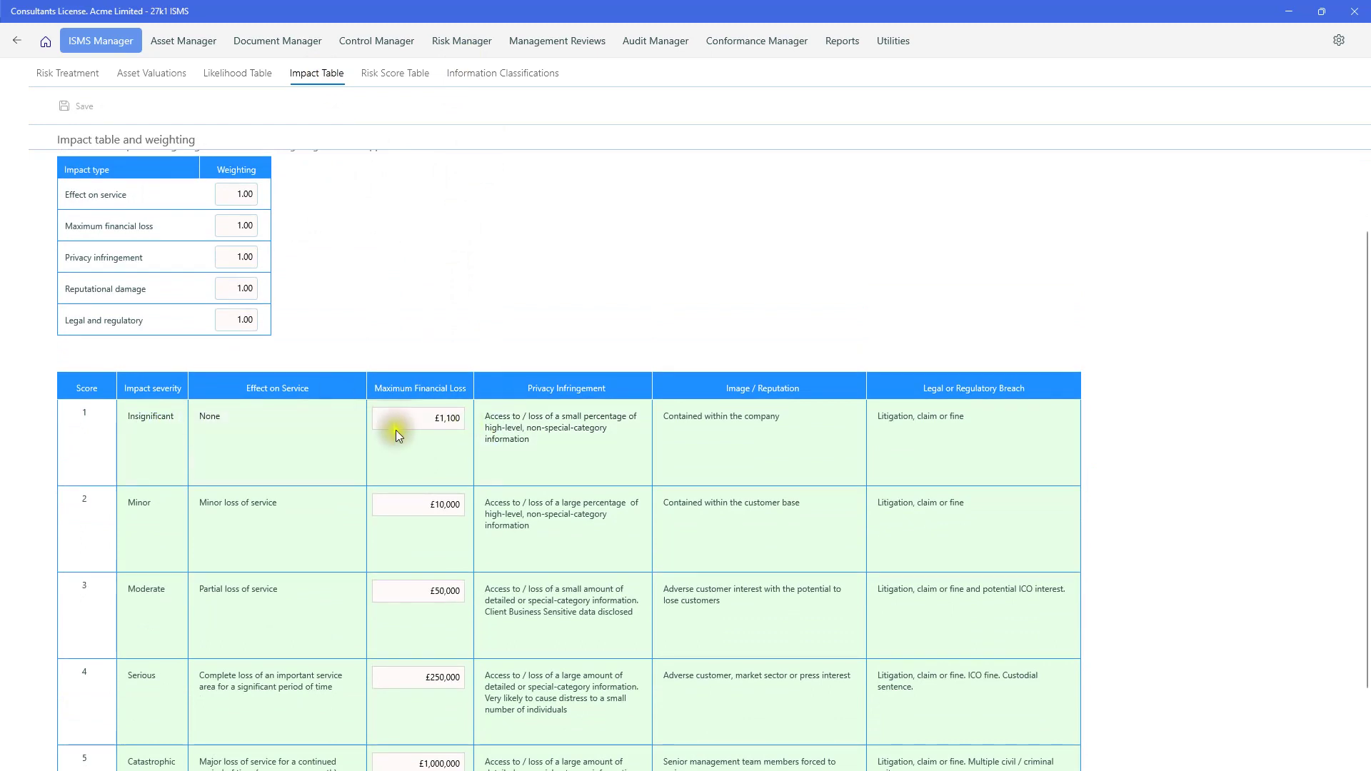
pyautogui.click(458, 421)
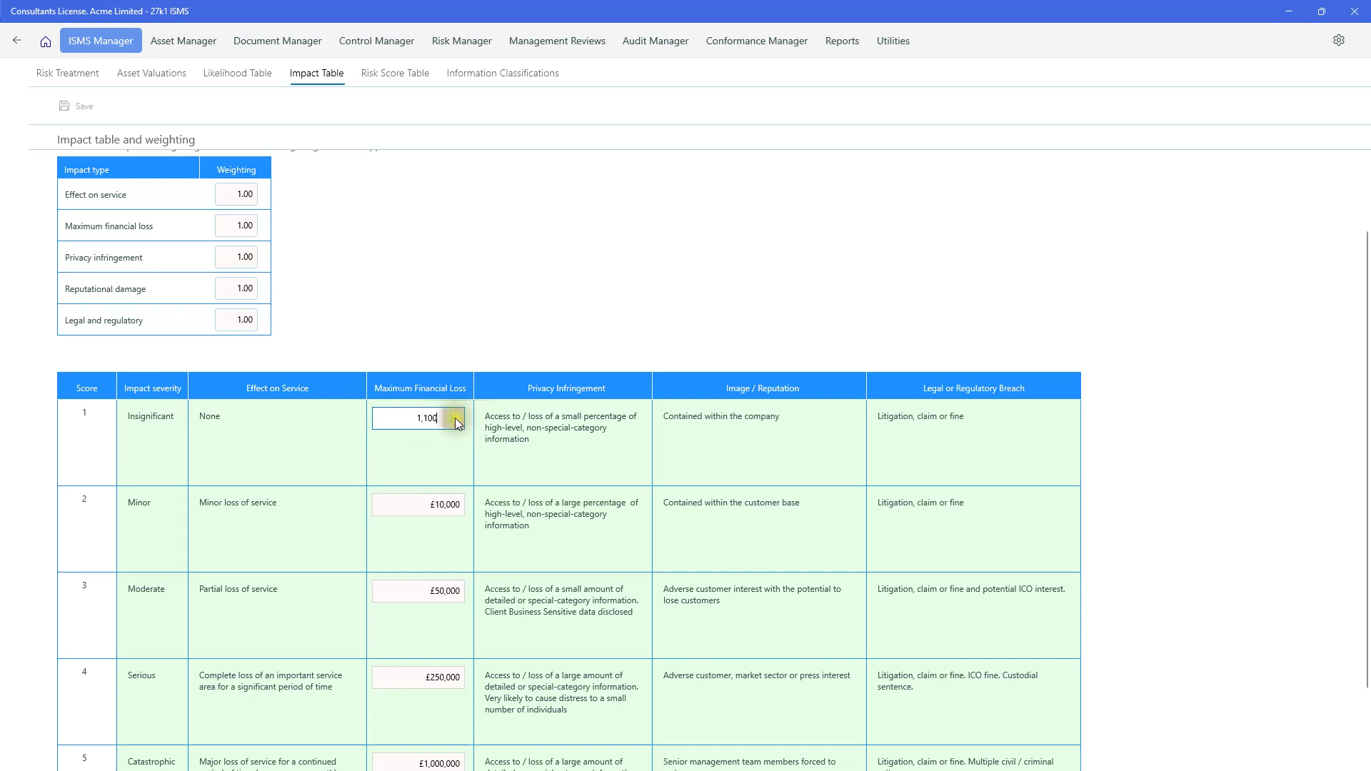
pyautogui.write('50')
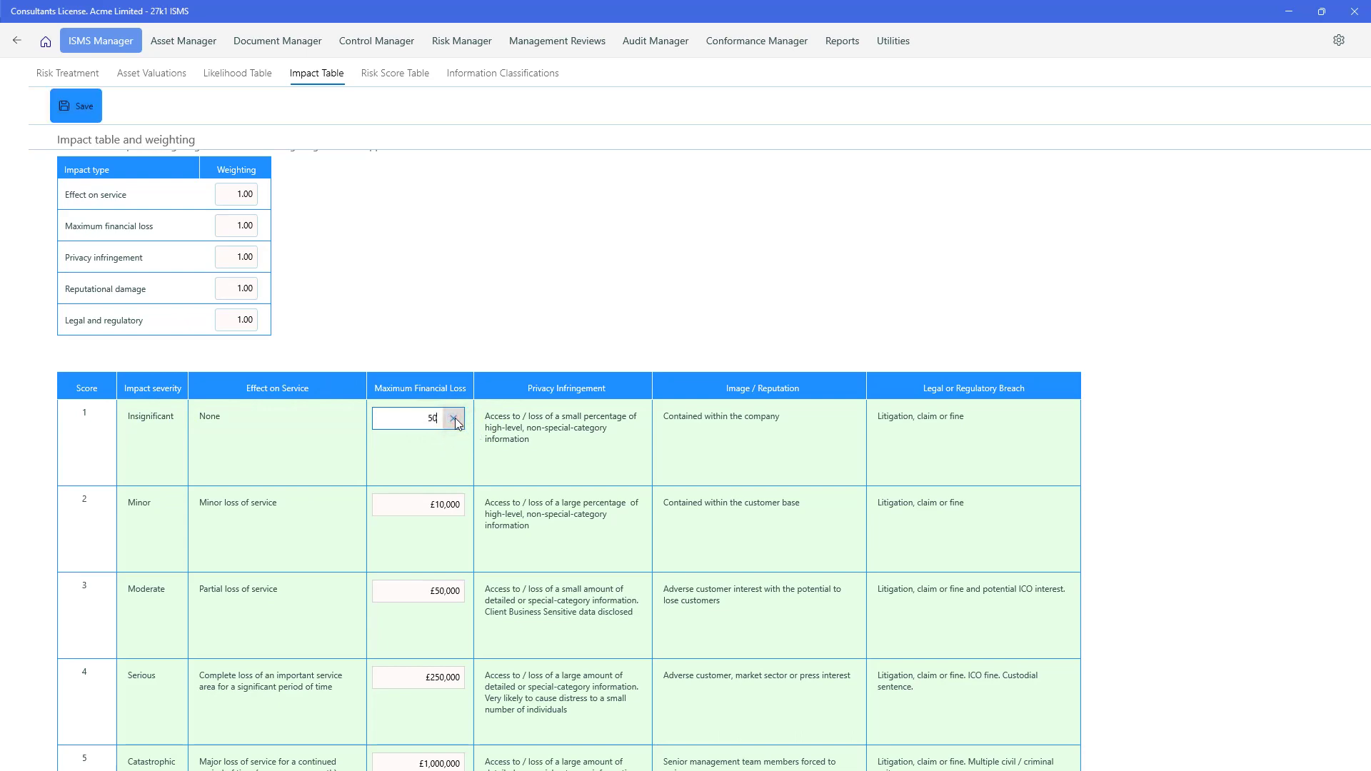
pyautogui.click(475, 341)
pyautogui.scroll(-1, 486, 357)
pyautogui.scroll(-2, 495, 372)
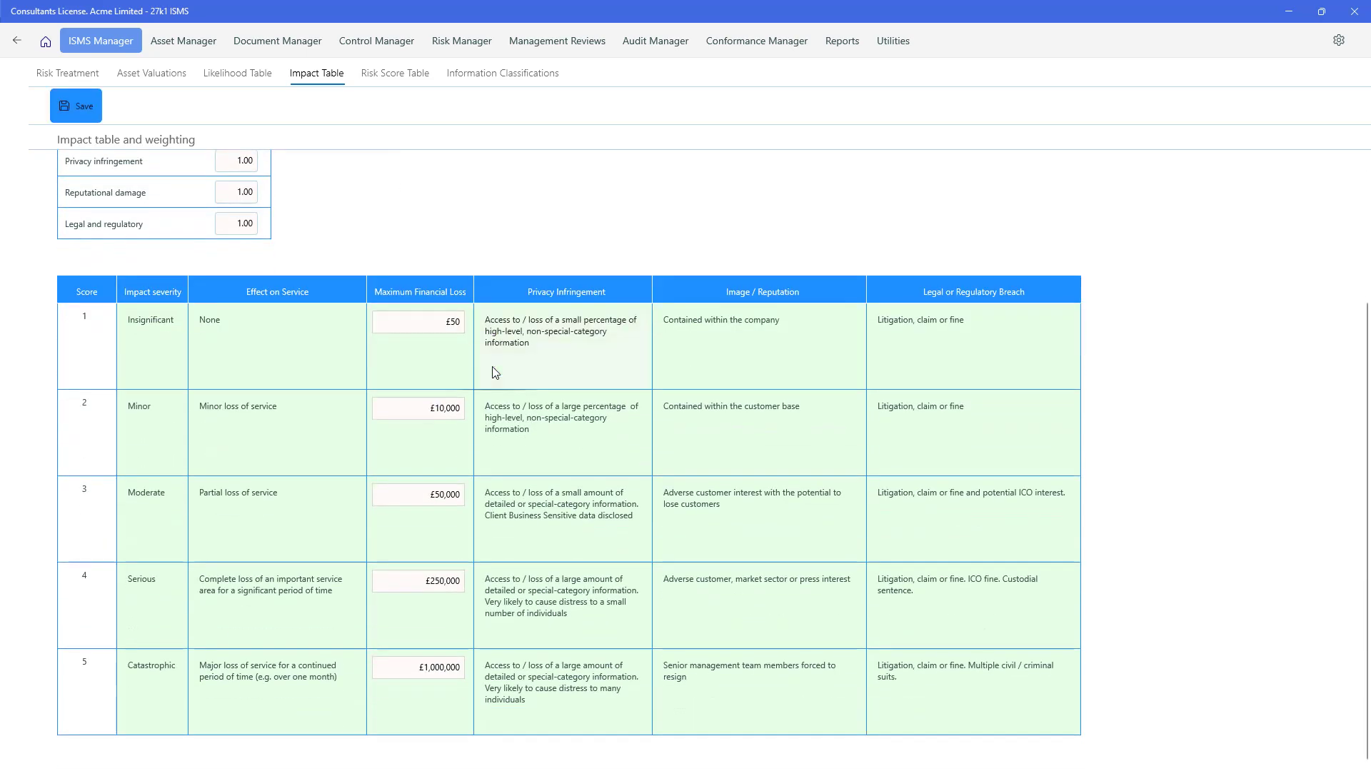
pyautogui.click(442, 365)
pyautogui.click(452, 321)
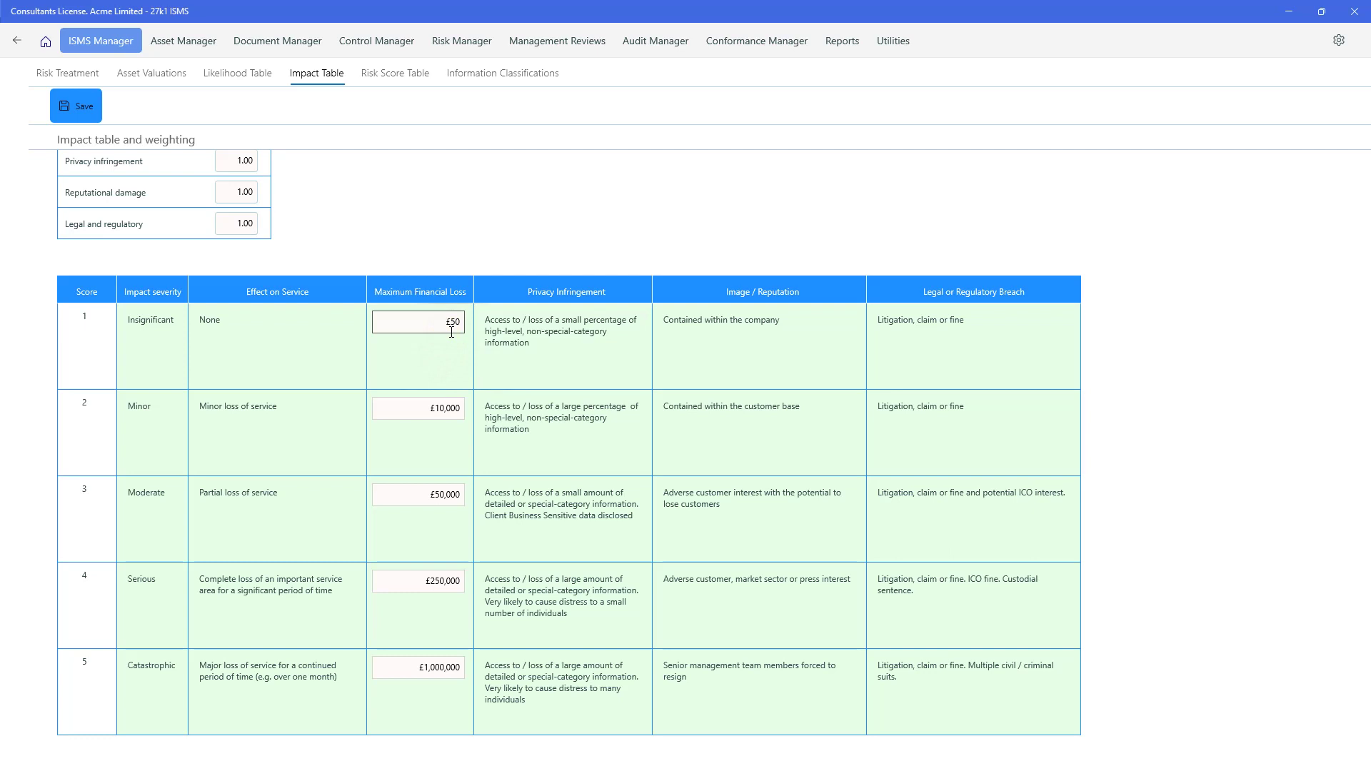
pyautogui.click(444, 351)
pyautogui.click(448, 336)
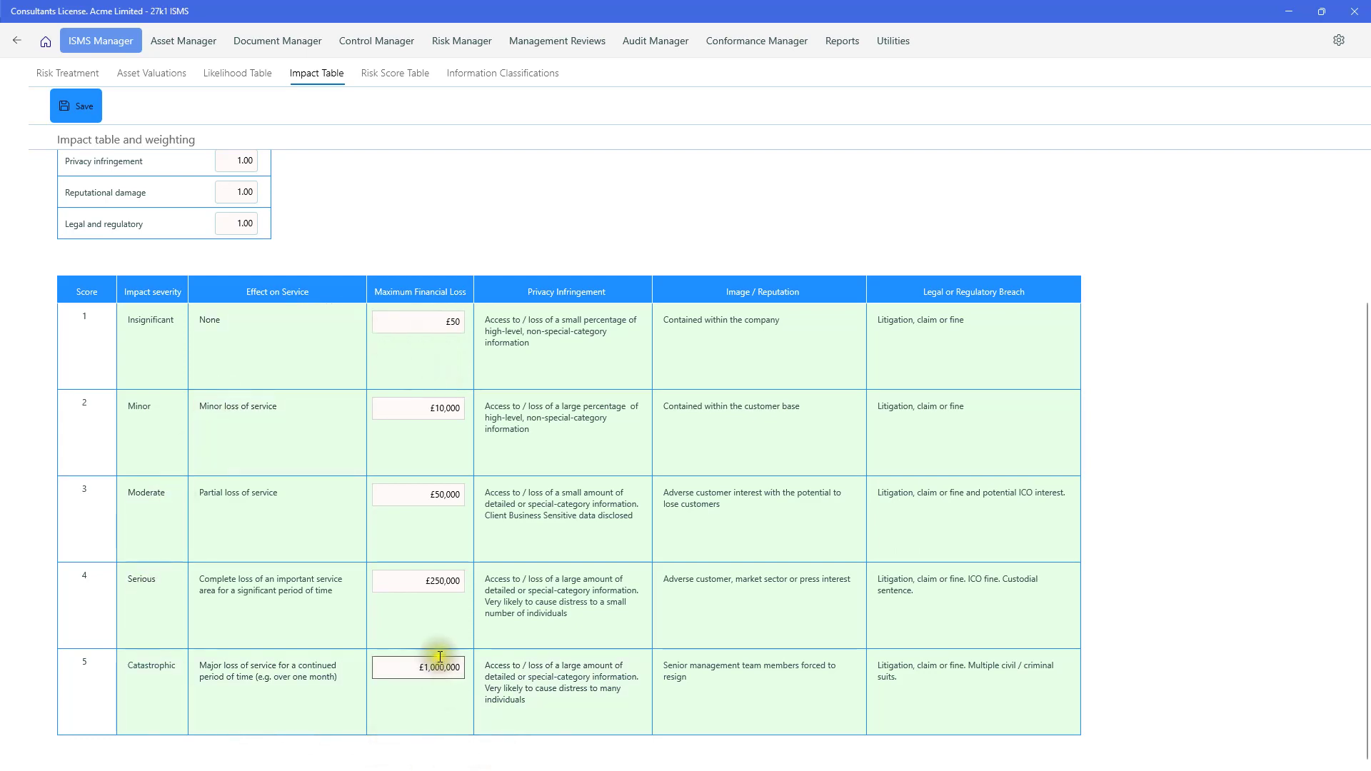
pyautogui.scroll(3, 440, 660)
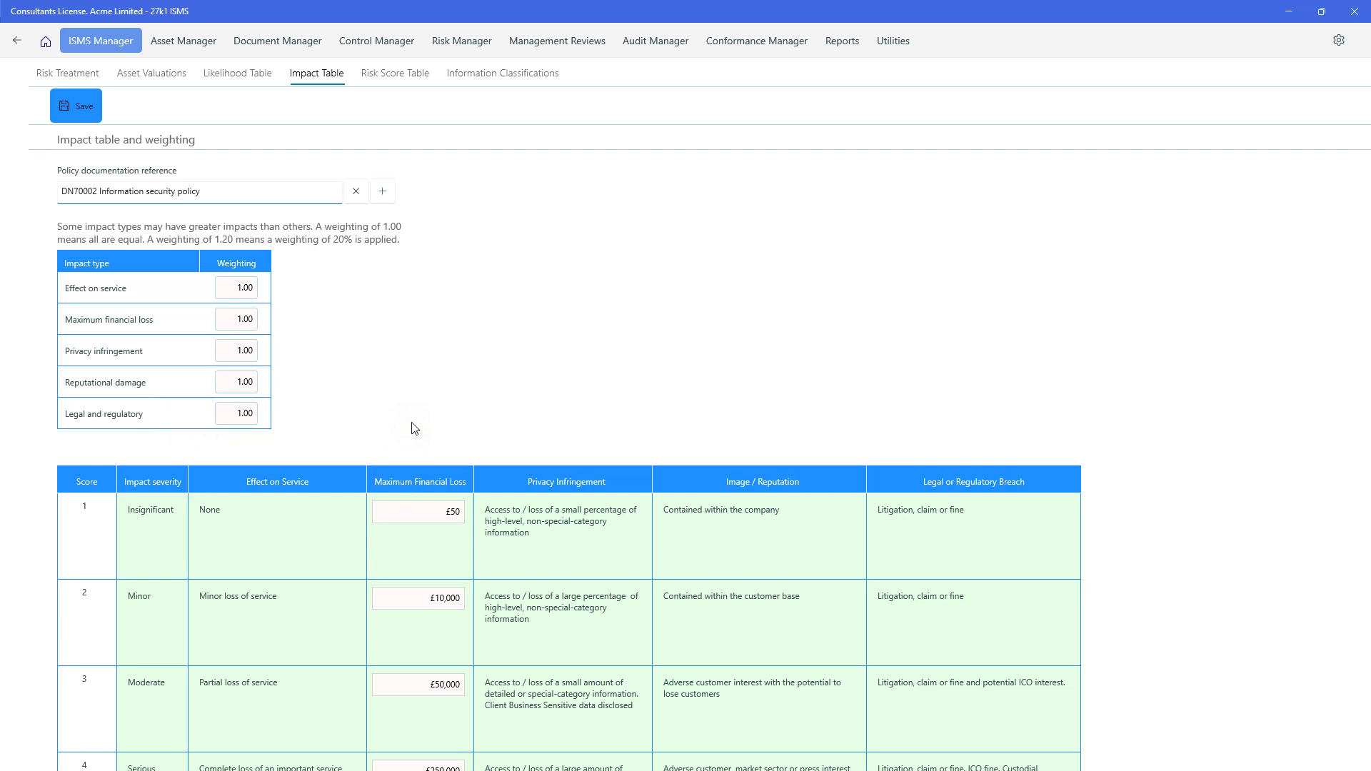
# - Set the Reputational damage impact weighting to 1.50
pyautogui.click(253, 381)
pyautogui.write('1')
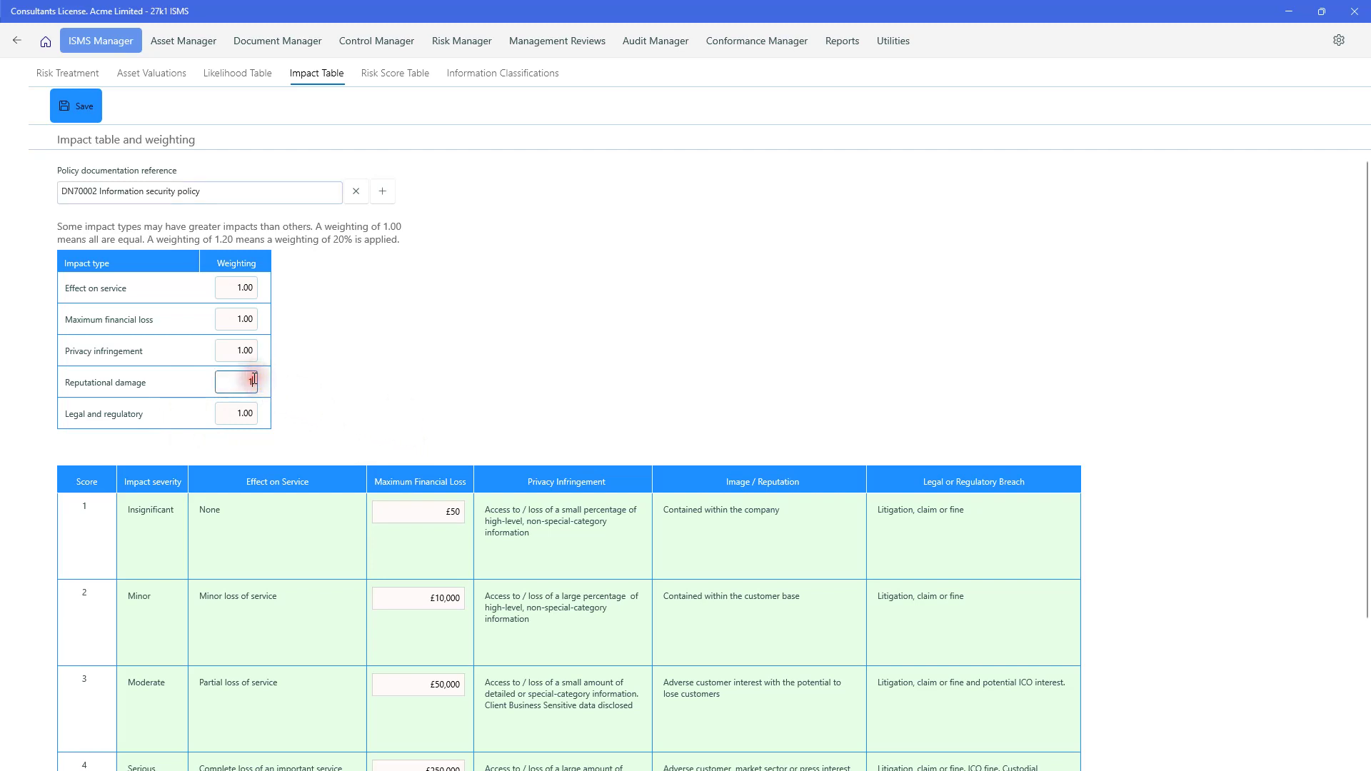
pyautogui.write('.5')
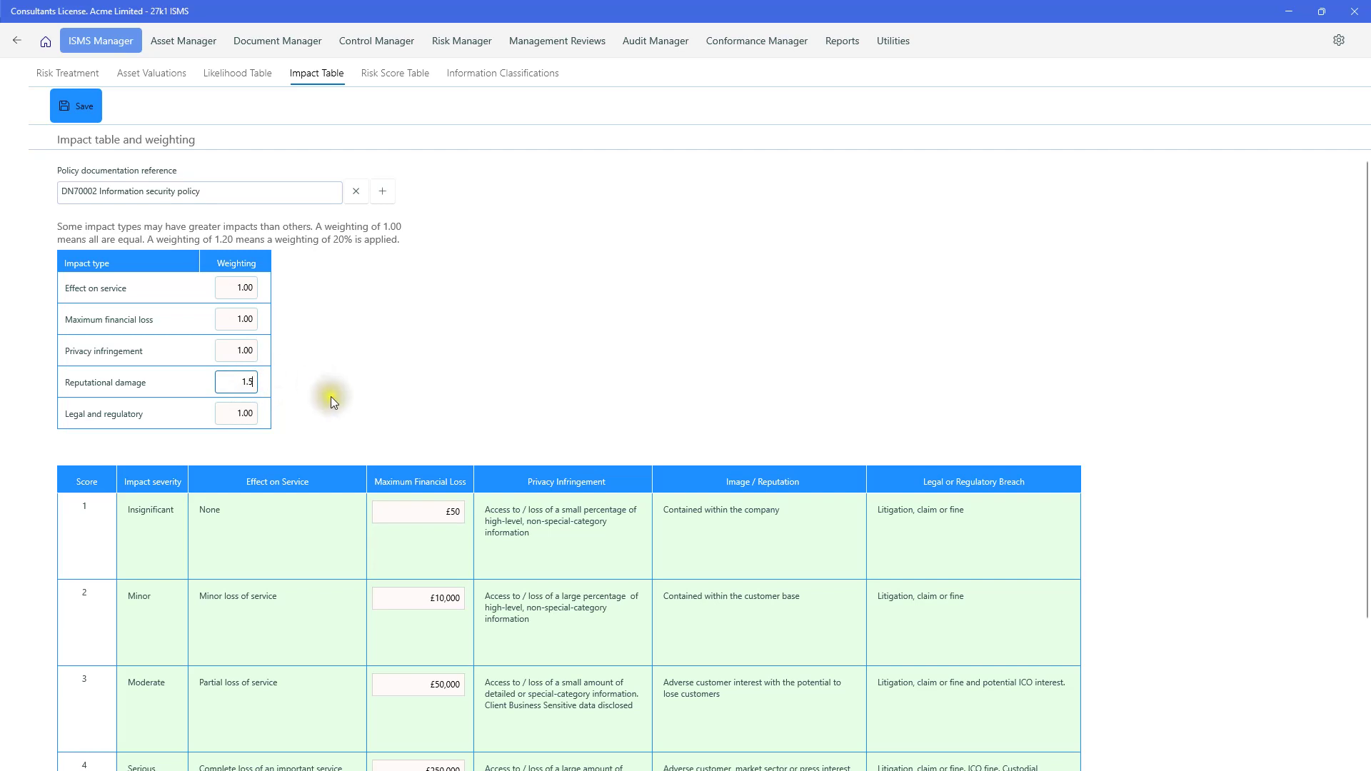
pyautogui.click(331, 397)
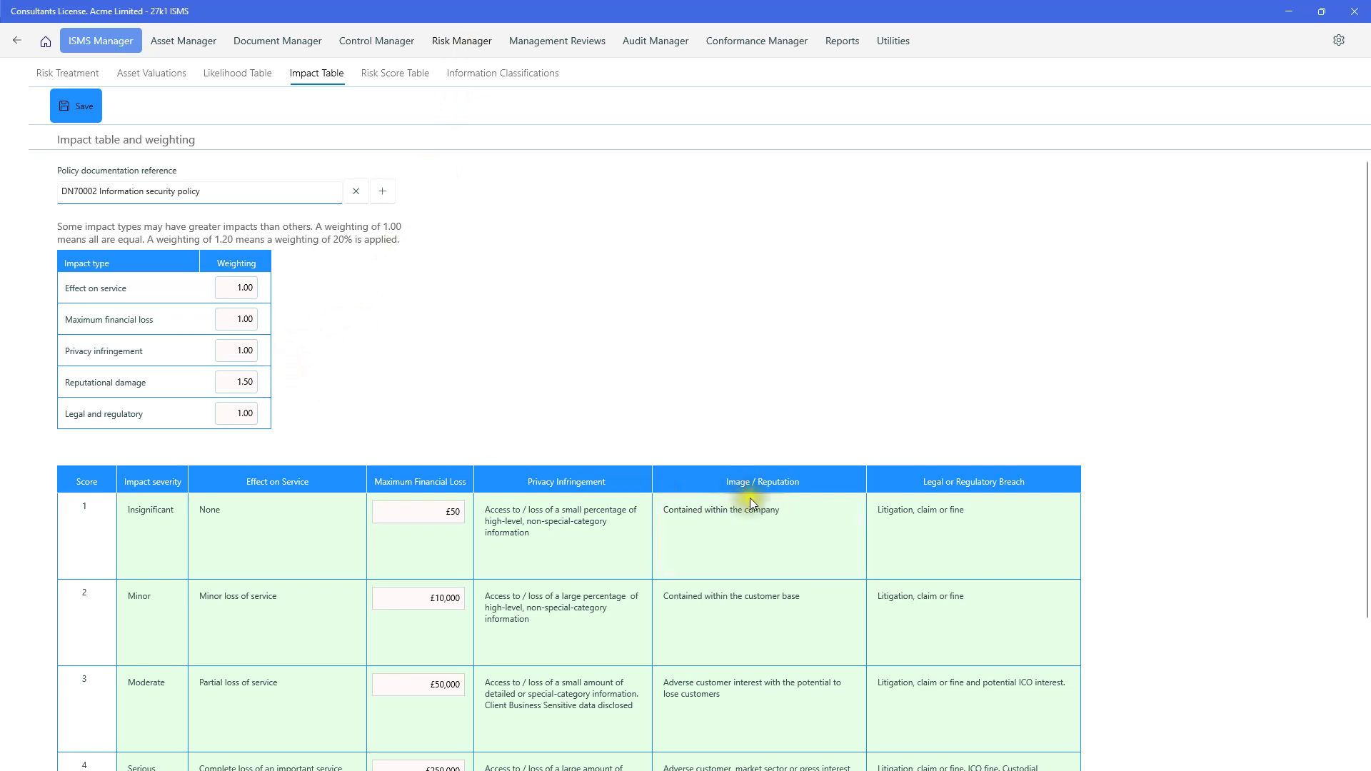
# - Mark the Low (1–5) row of the Risk Score Table as Treat alongside Accept
pyautogui.click(398, 74)
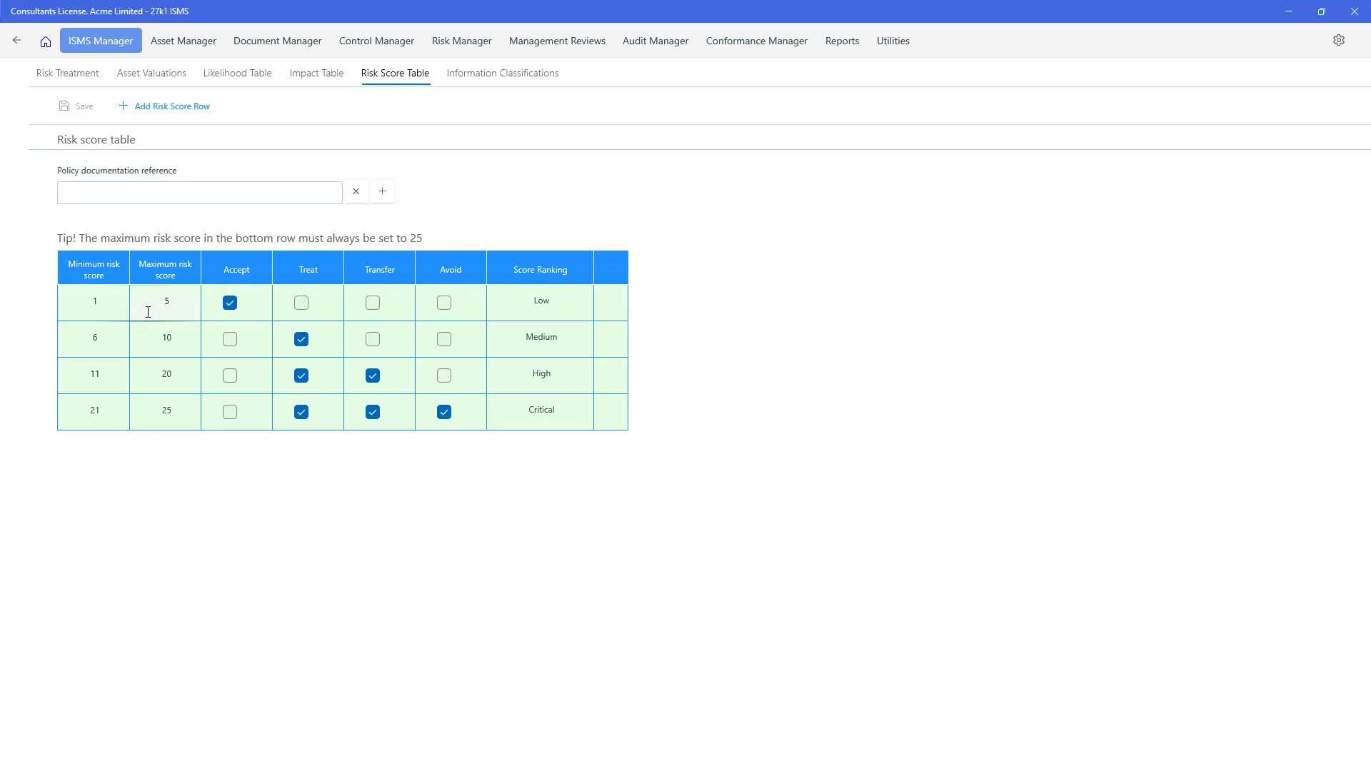
pyautogui.click(302, 303)
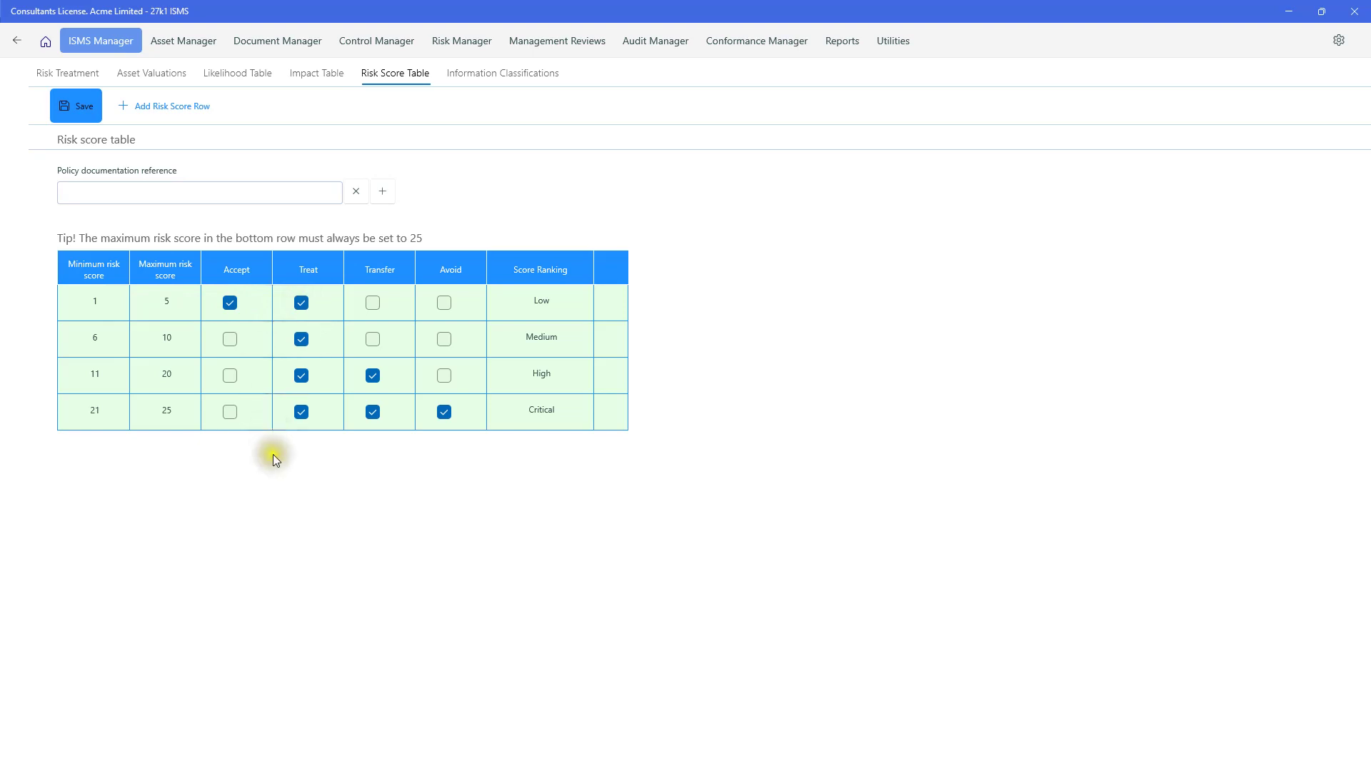
# - Rename the first spare information classification to 'Top Secret', mark it in use, and save
pyautogui.click(492, 76)
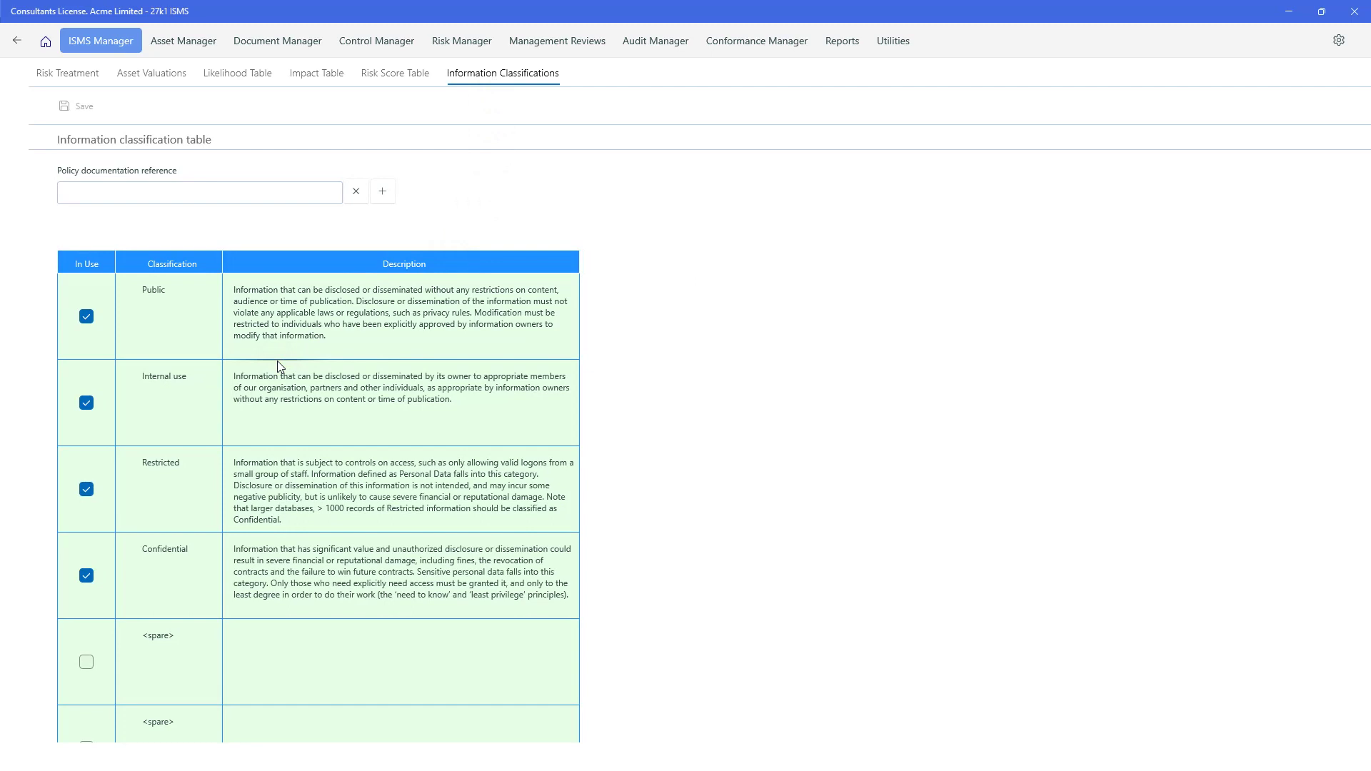
pyautogui.click(178, 634)
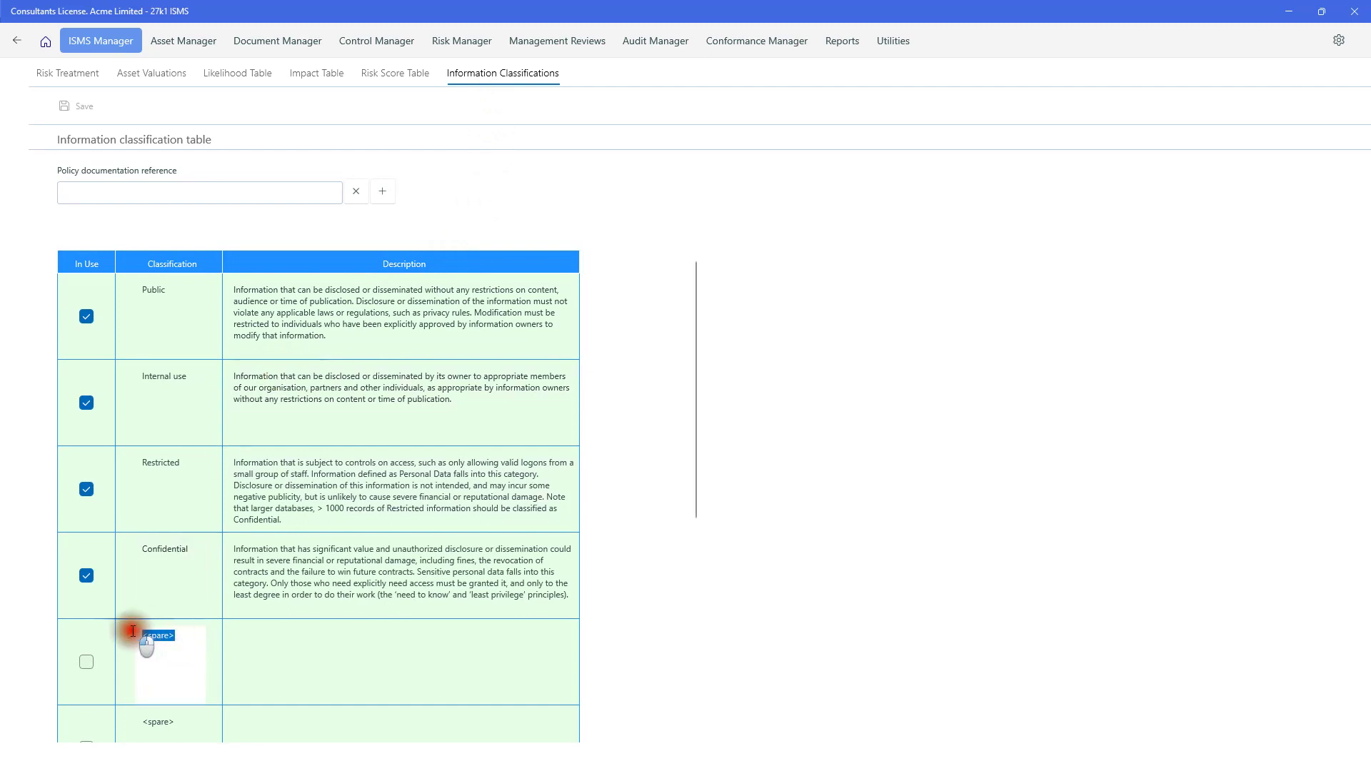
pyautogui.write('Top')
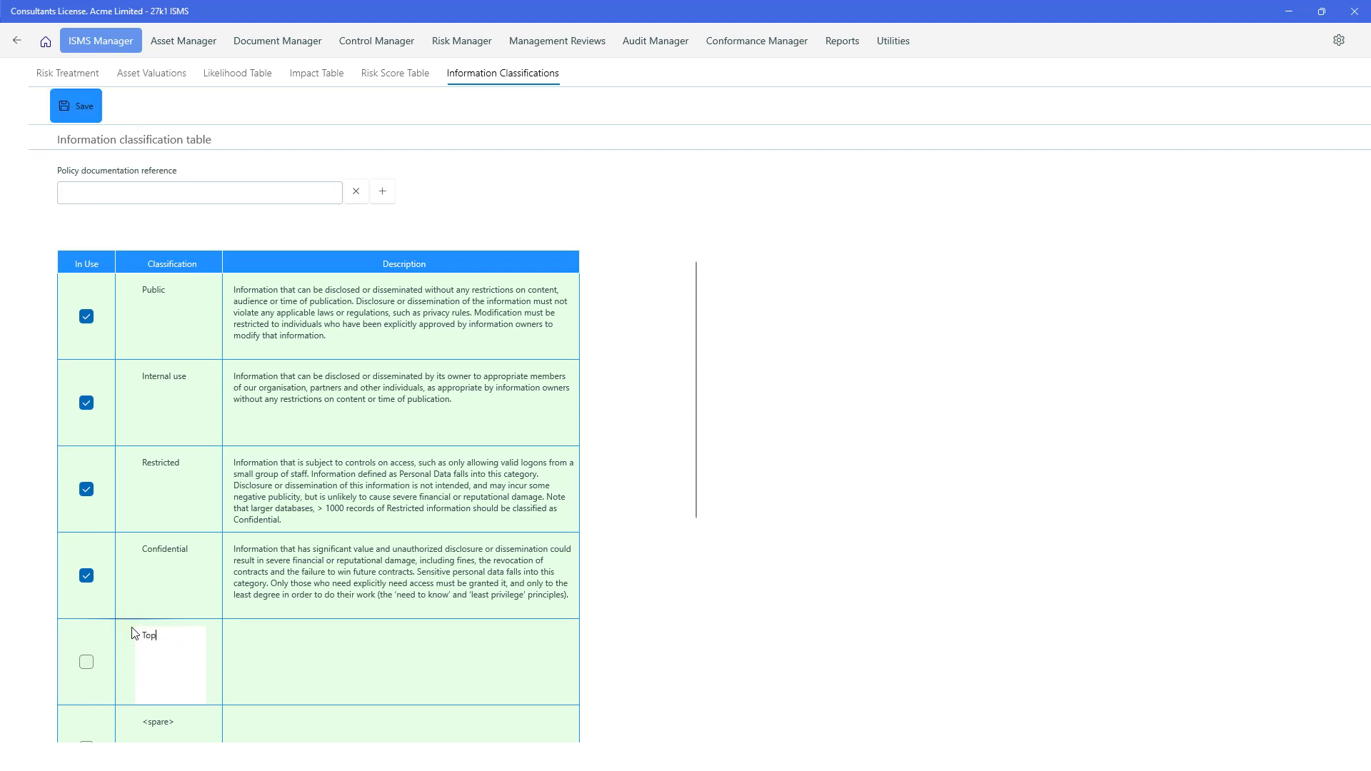
pyautogui.write(' Secret')
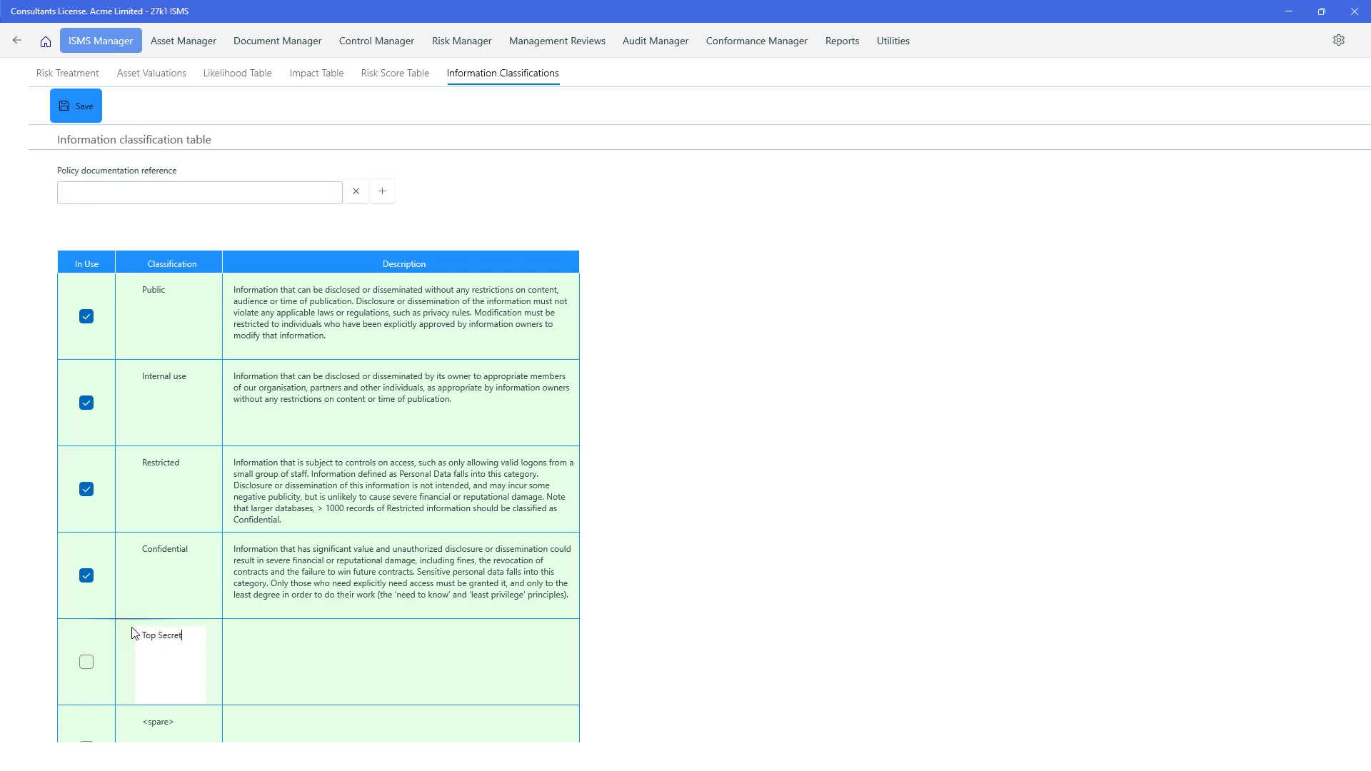
pyautogui.click(87, 660)
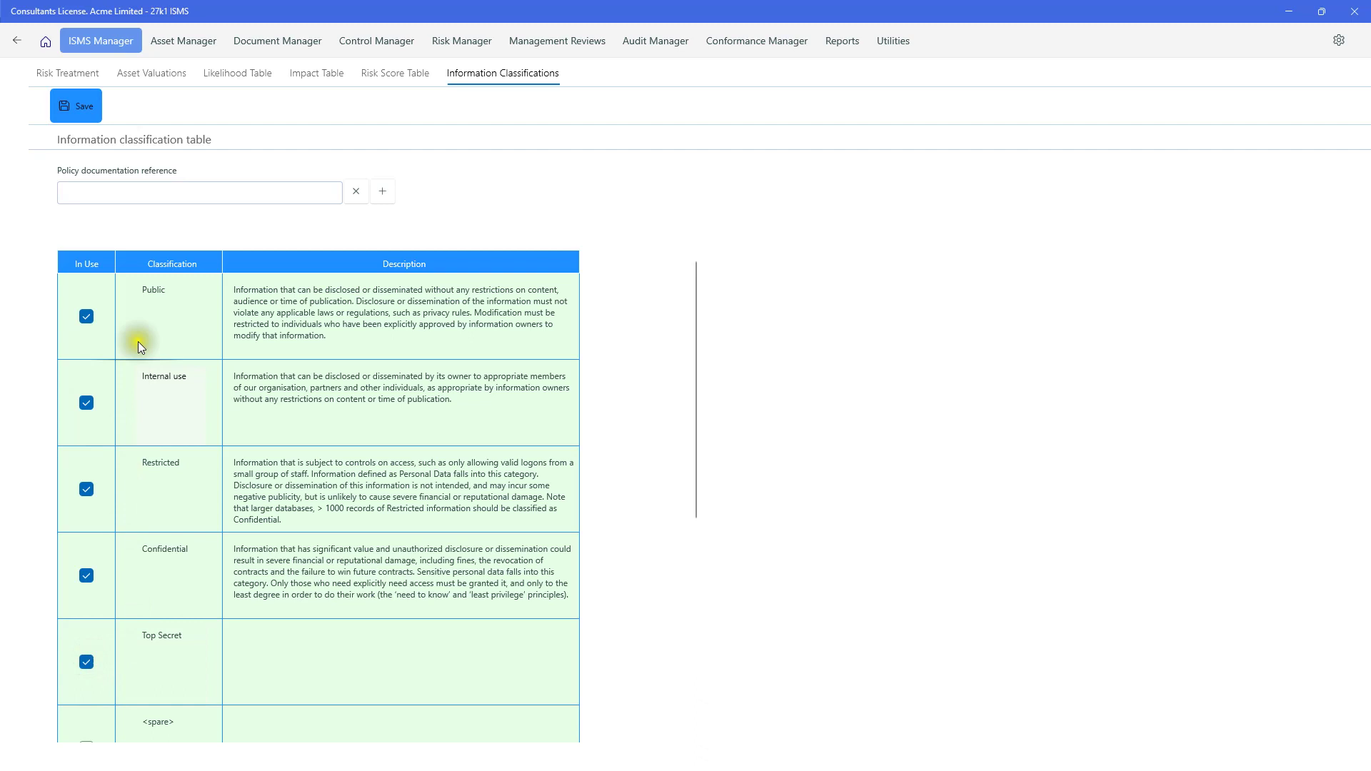
pyautogui.click(84, 97)
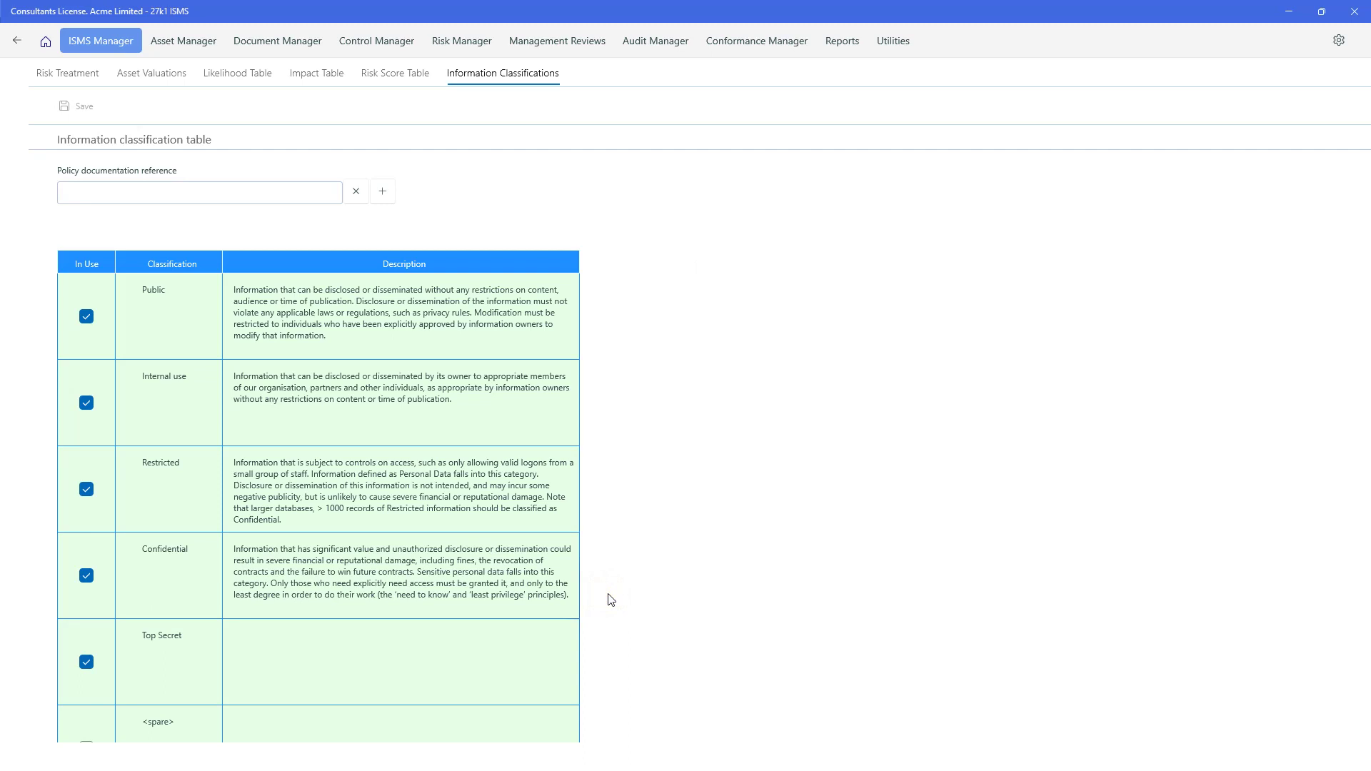
# - Review the business objective, keep Head of IT (Head Office) as its owner, and return to Getting started
pyautogui.click(16, 46)
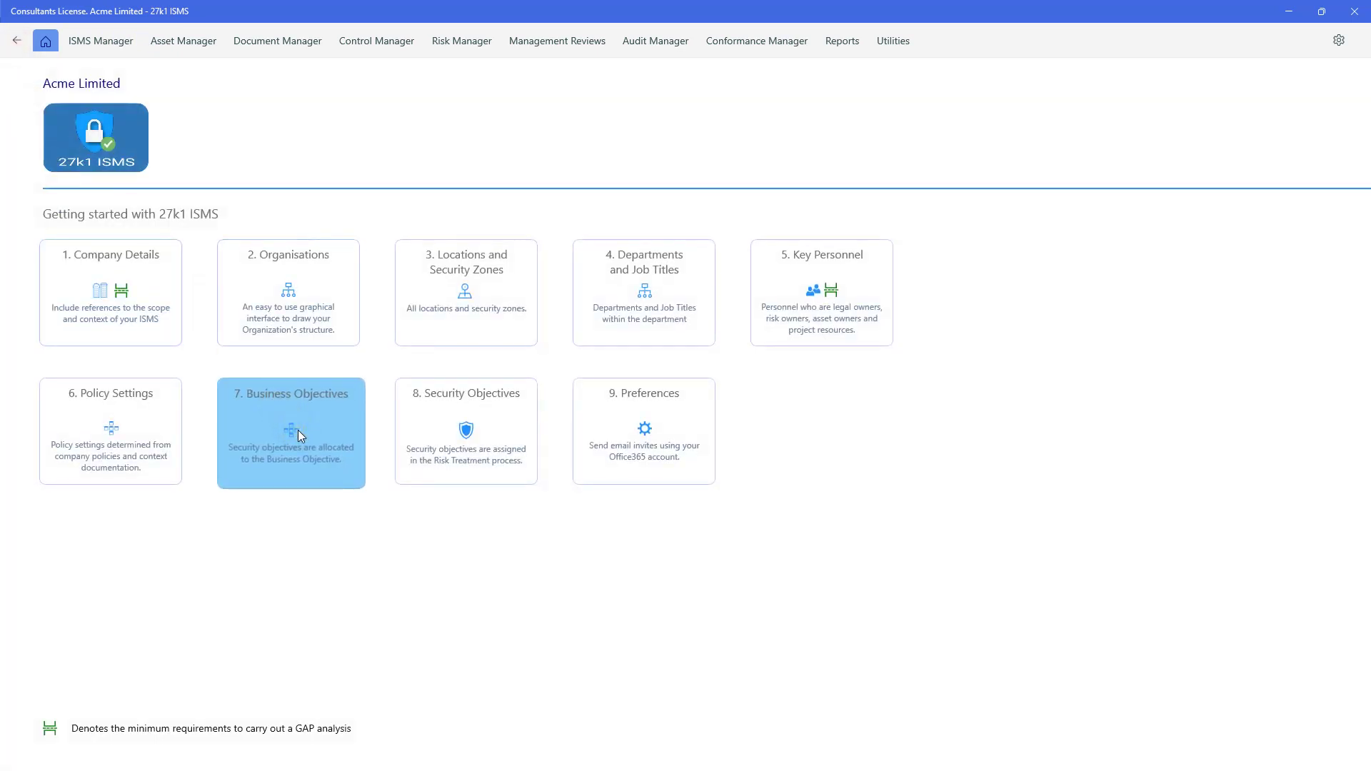
pyautogui.click(298, 432)
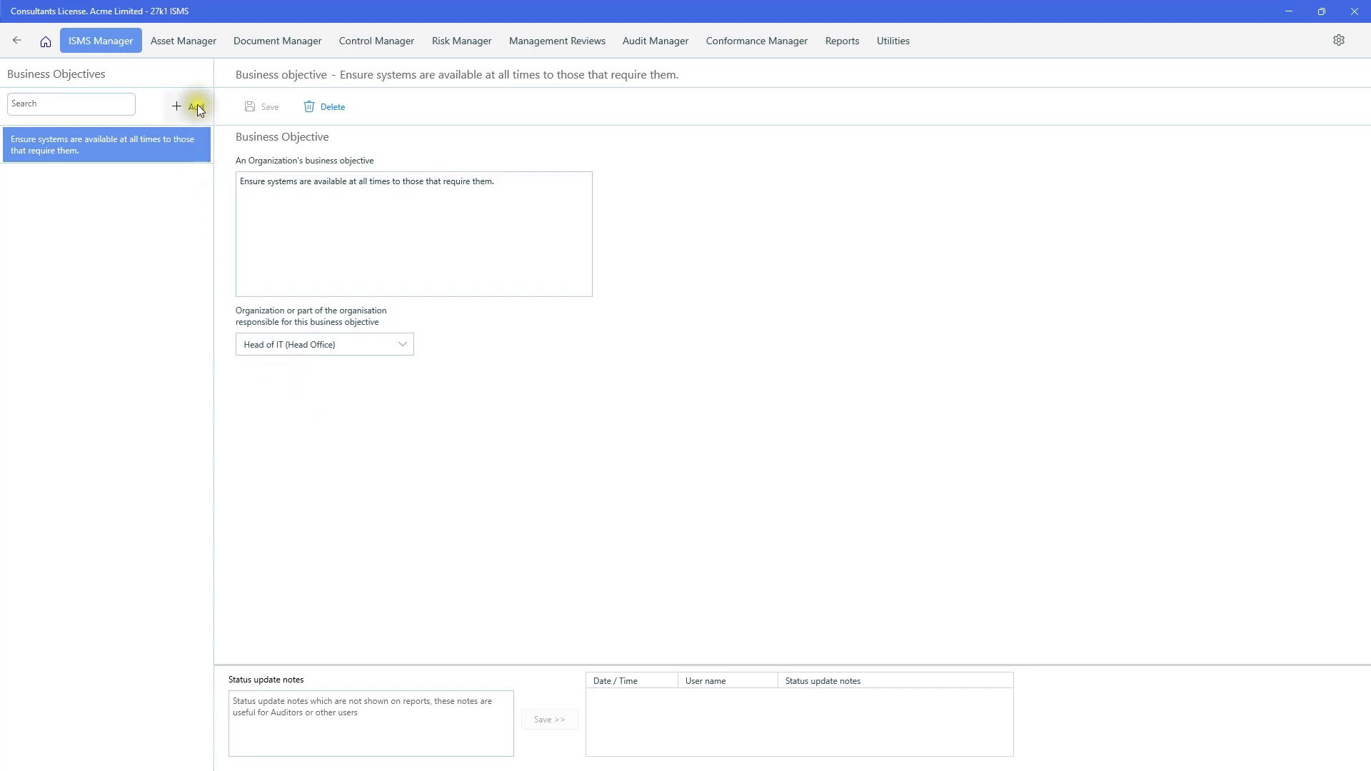
pyautogui.click(275, 184)
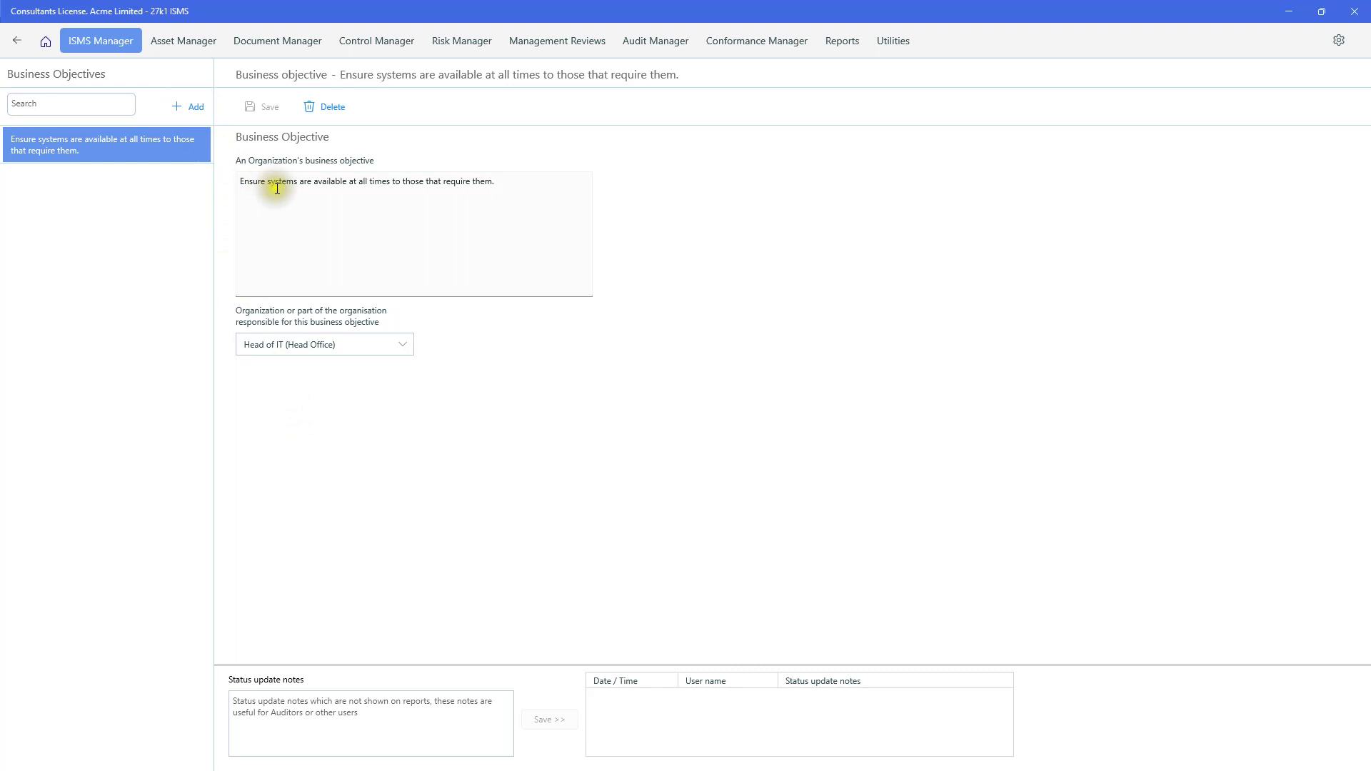
pyautogui.click(474, 197)
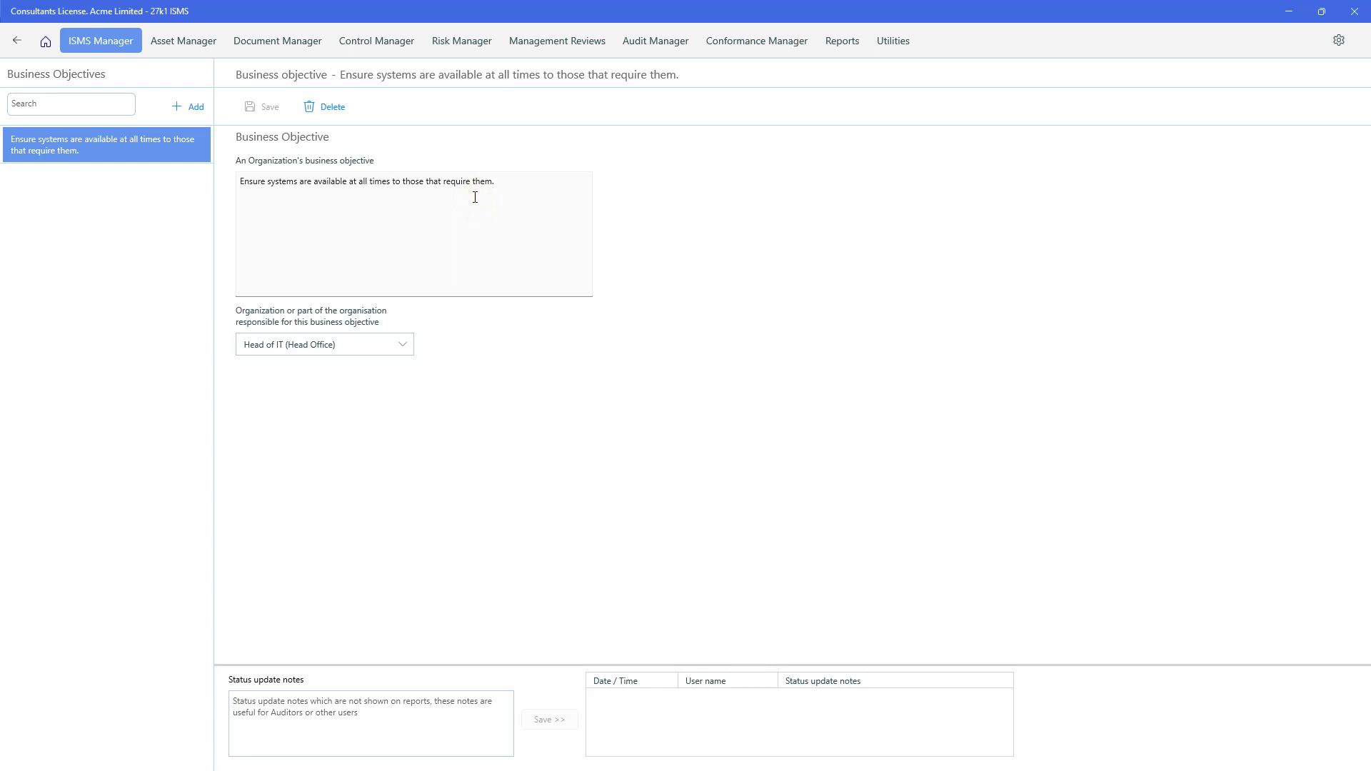
pyautogui.click(405, 344)
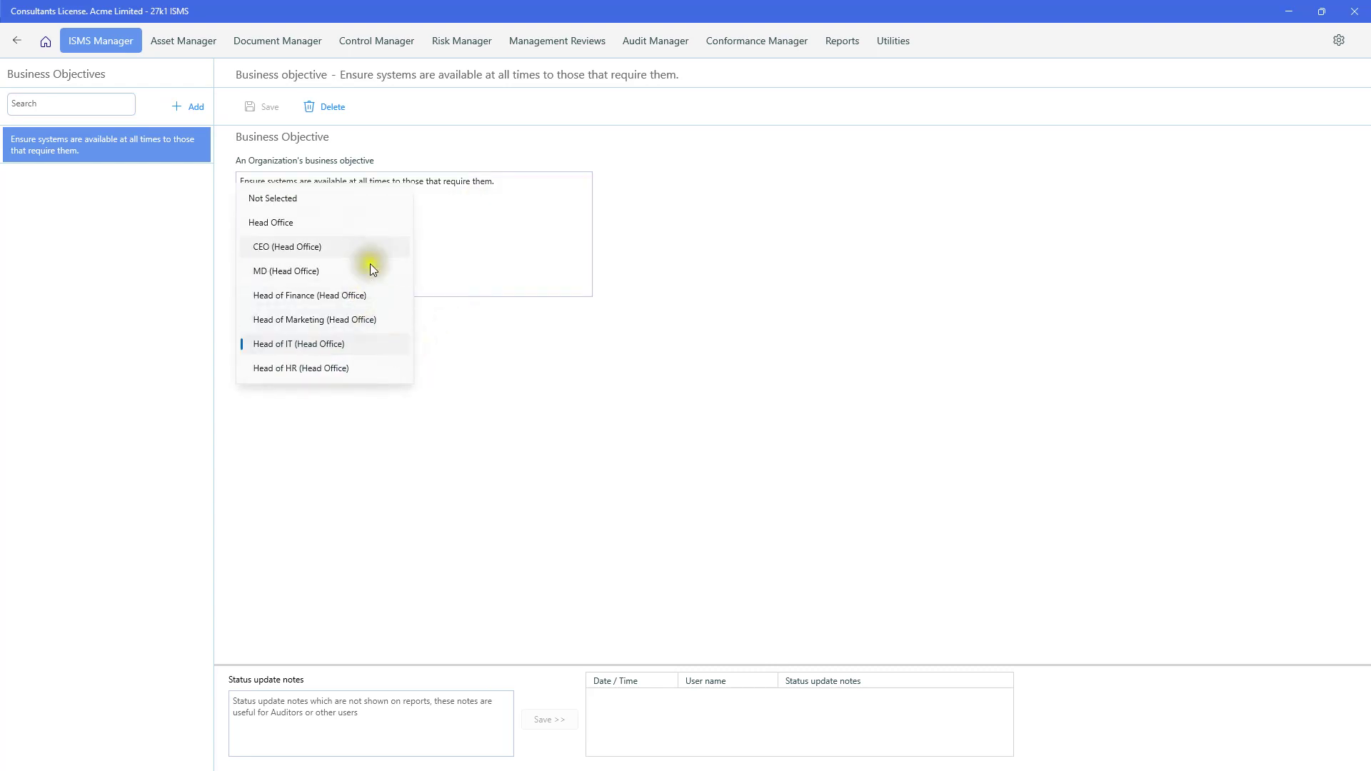
pyautogui.click(352, 454)
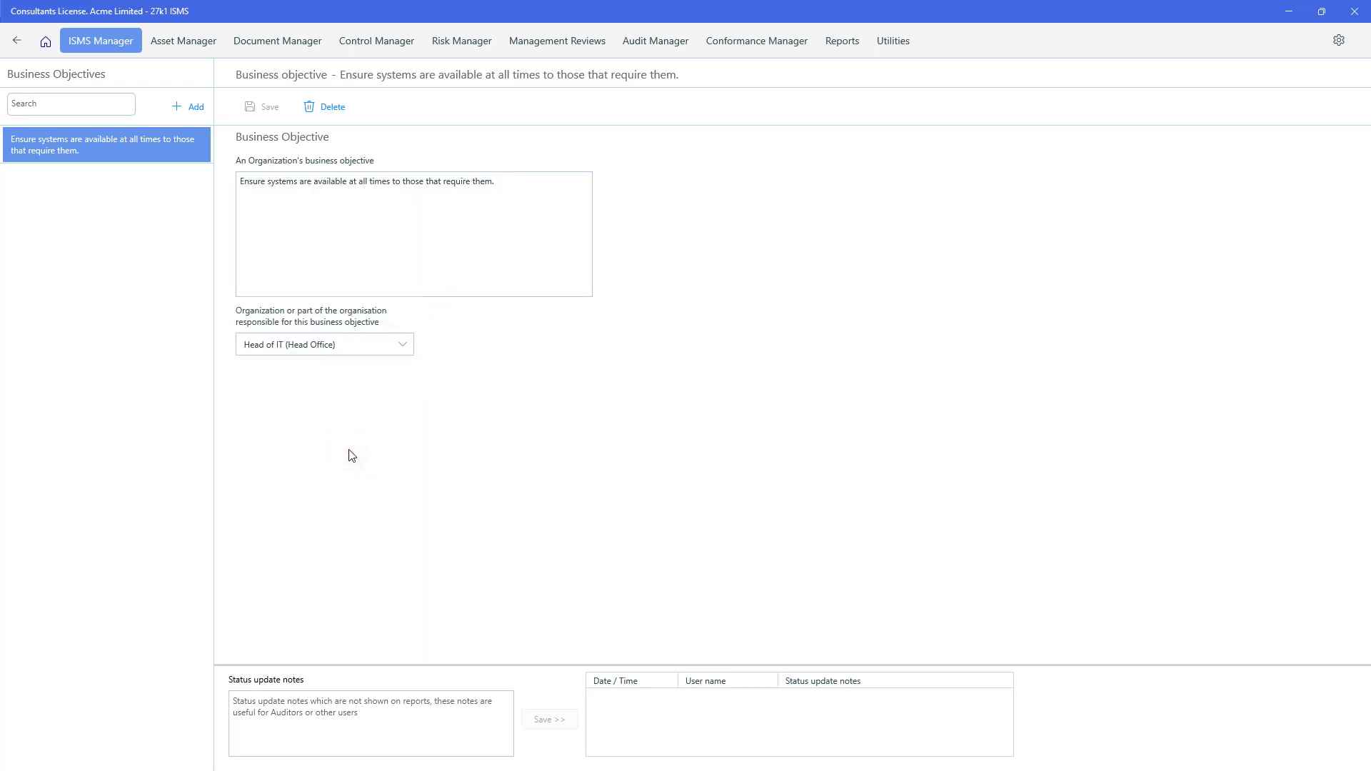
pyautogui.click(17, 42)
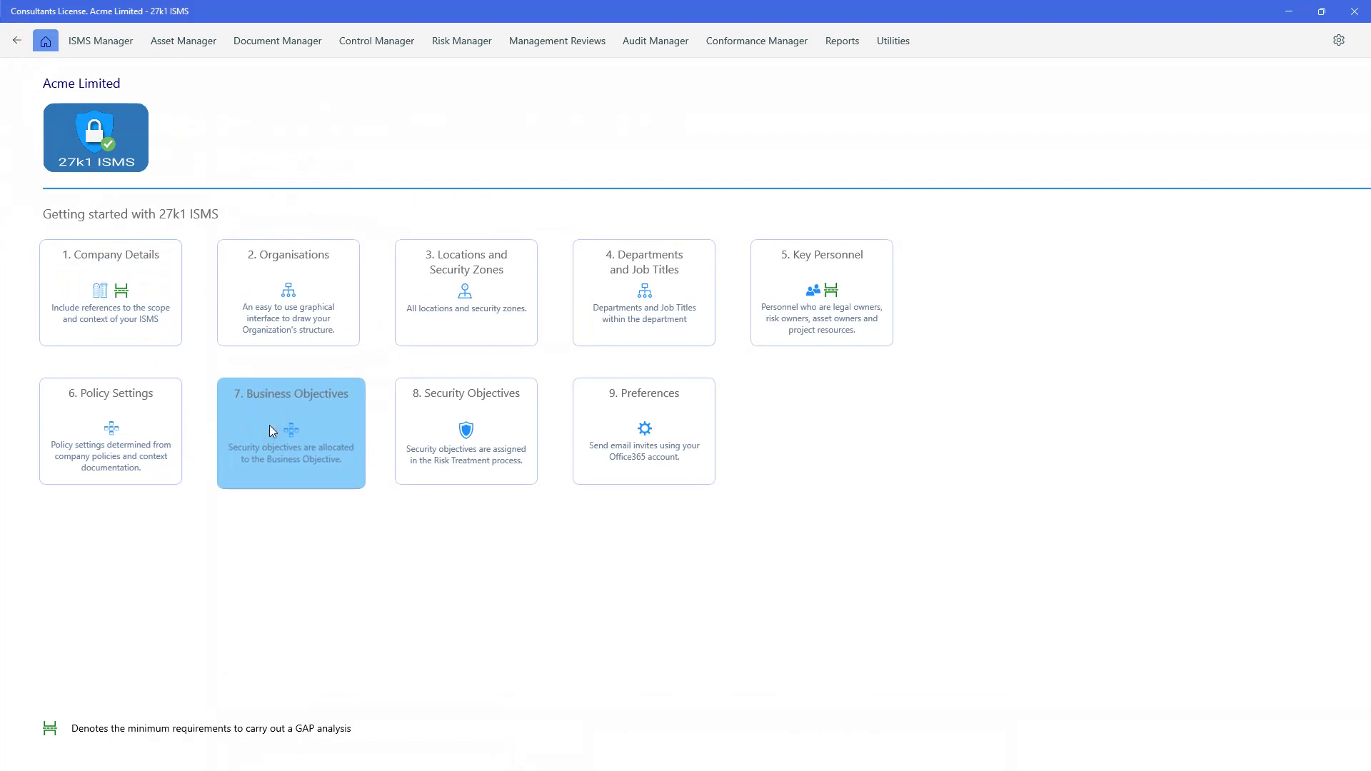
# - Review the security objectives, such as audit findings <=3 and IT availability 99.5%, then return to Getting started
pyautogui.click(458, 431)
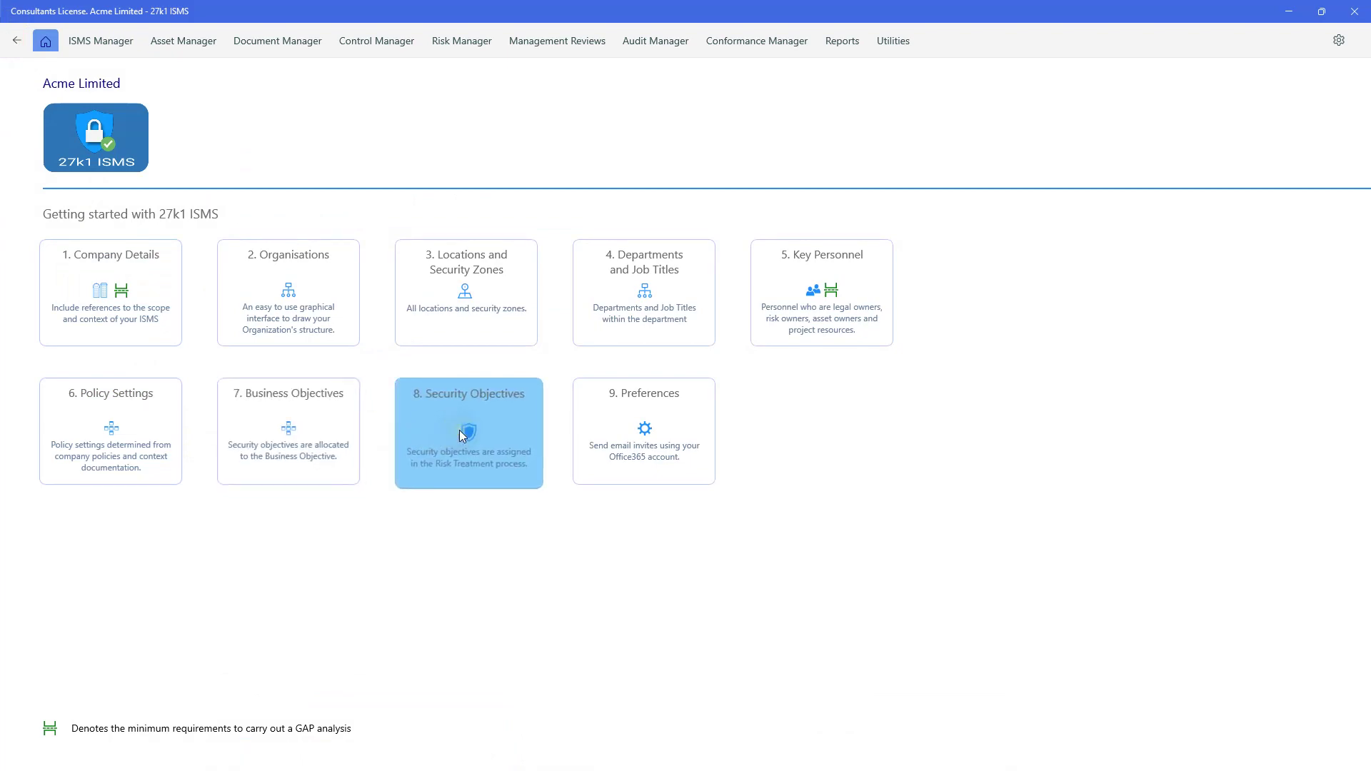
pyautogui.click(459, 430)
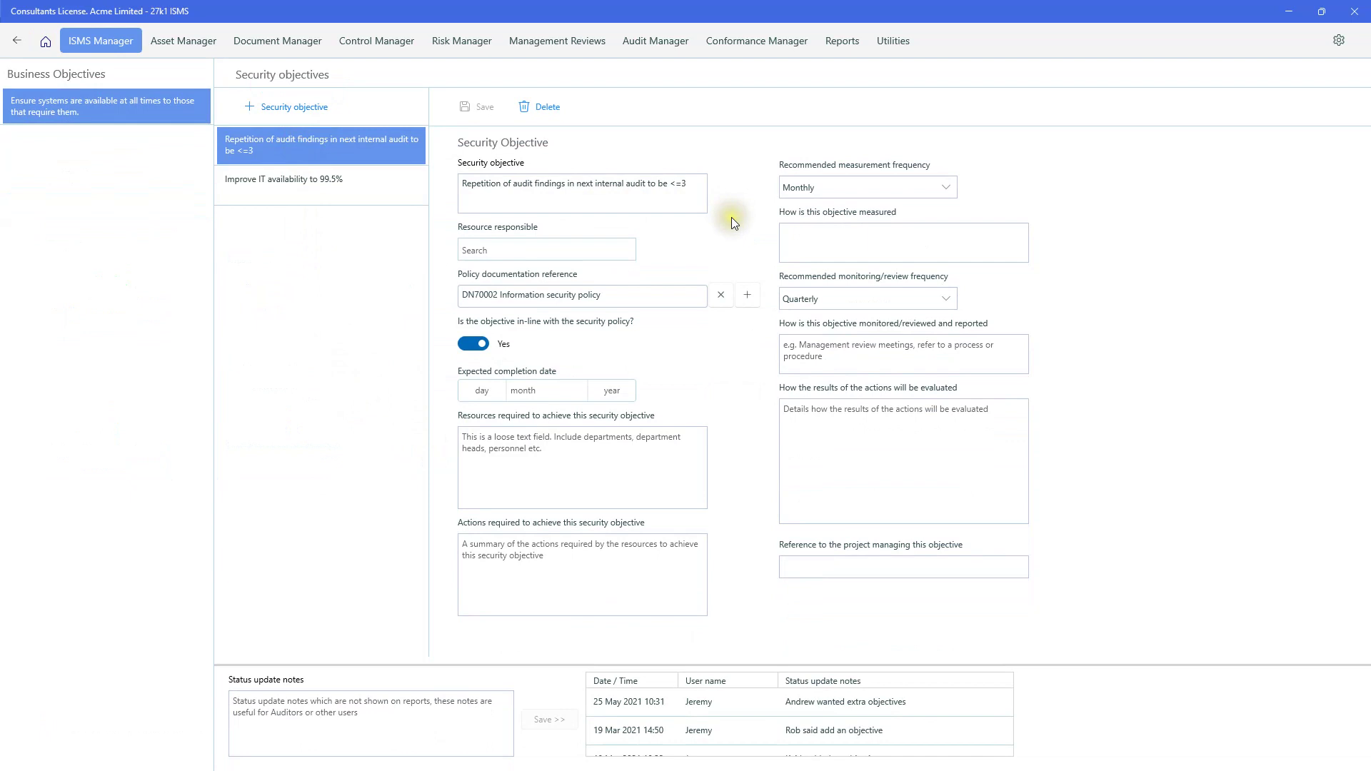
pyautogui.click(702, 207)
pyautogui.click(691, 202)
pyautogui.click(467, 47)
pyautogui.click(377, 109)
pyautogui.click(342, 272)
pyautogui.click(23, 41)
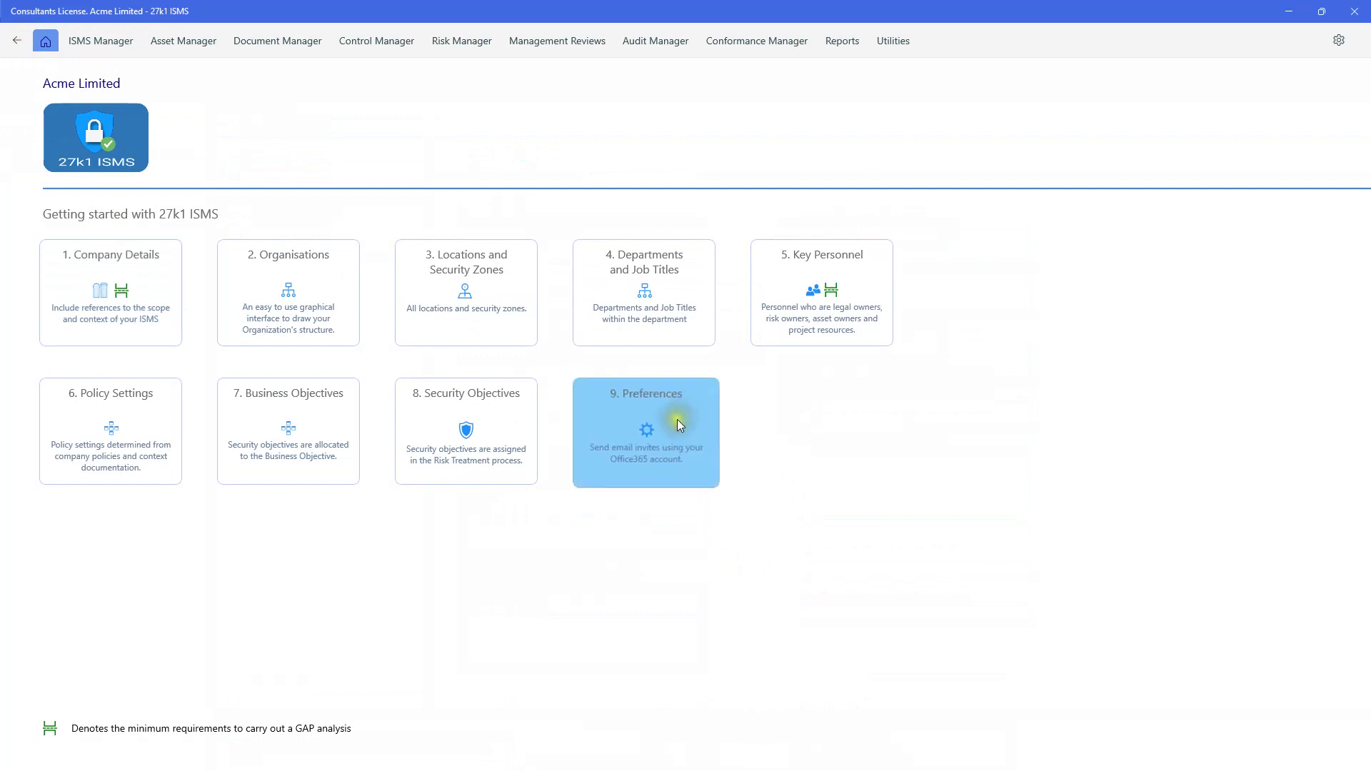
# - Open the Office 365 Account preferences with Office365 invites on and Calendar kept as the calendar
pyautogui.click(677, 418)
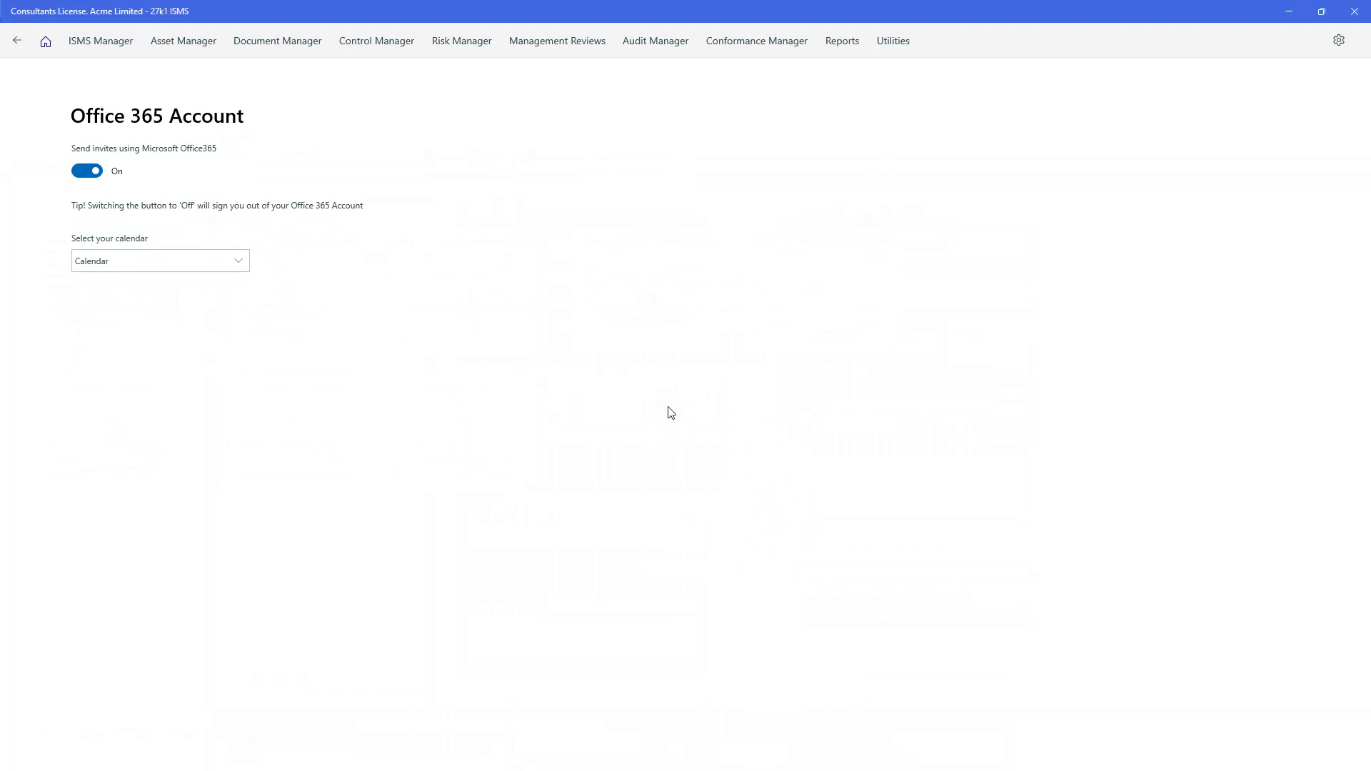
pyautogui.click(666, 344)
pyautogui.click(240, 263)
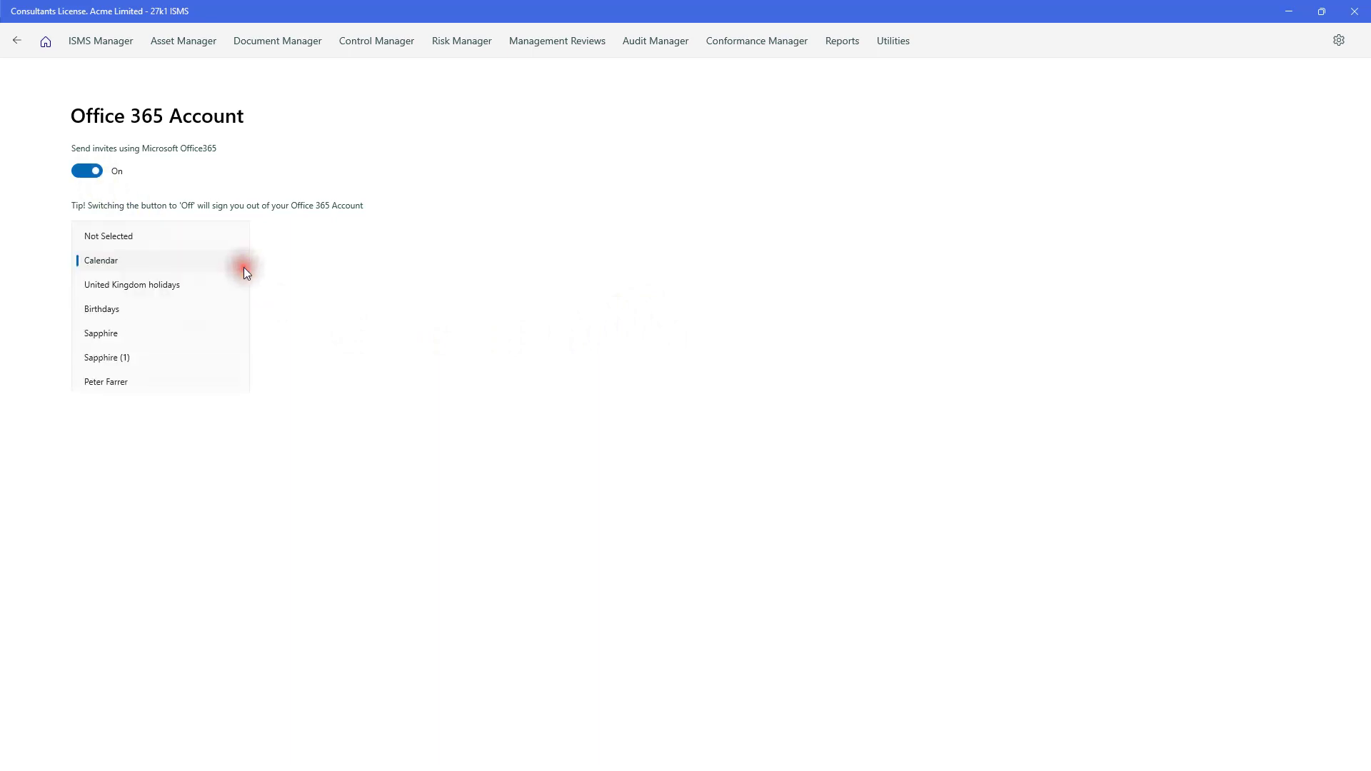
pyautogui.click(362, 331)
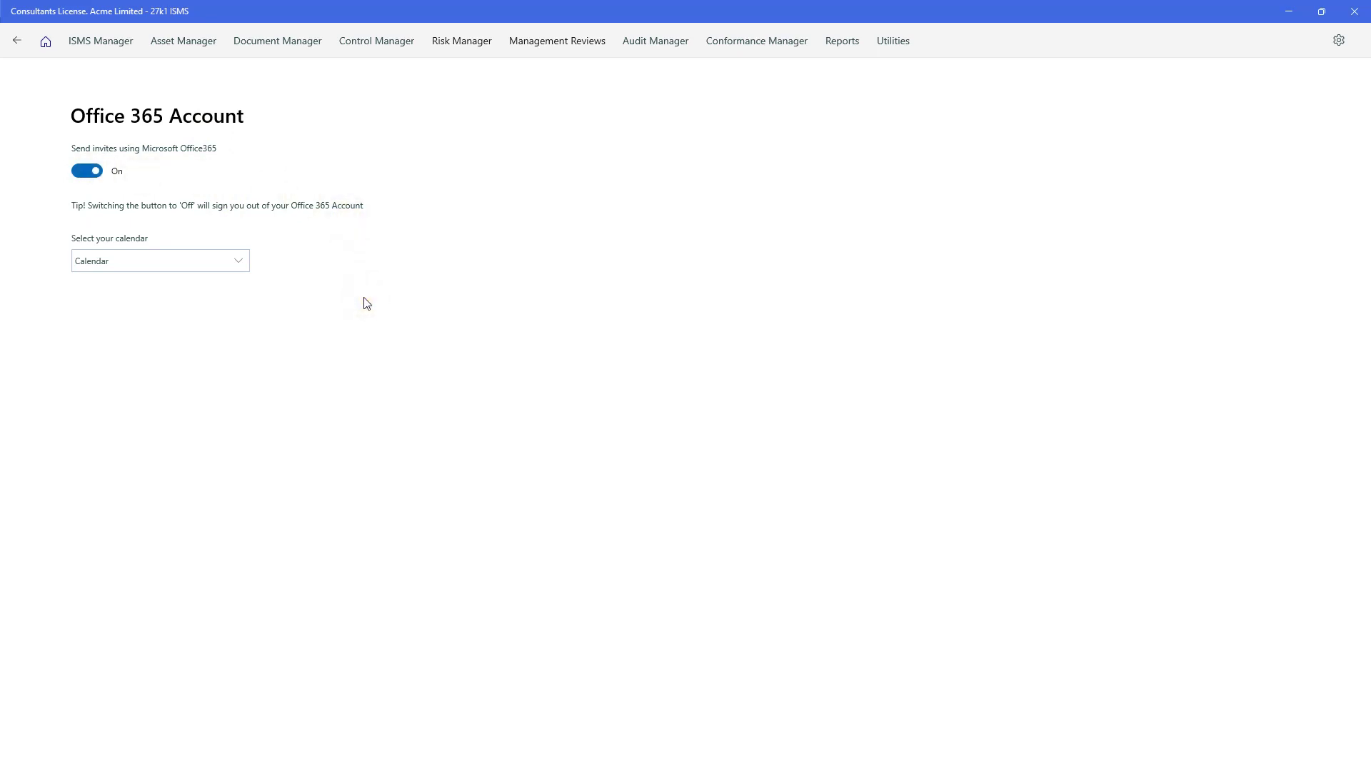
# - Go back from the Office 365 preferences to the Acme Limited Getting started page
pyautogui.click(17, 42)
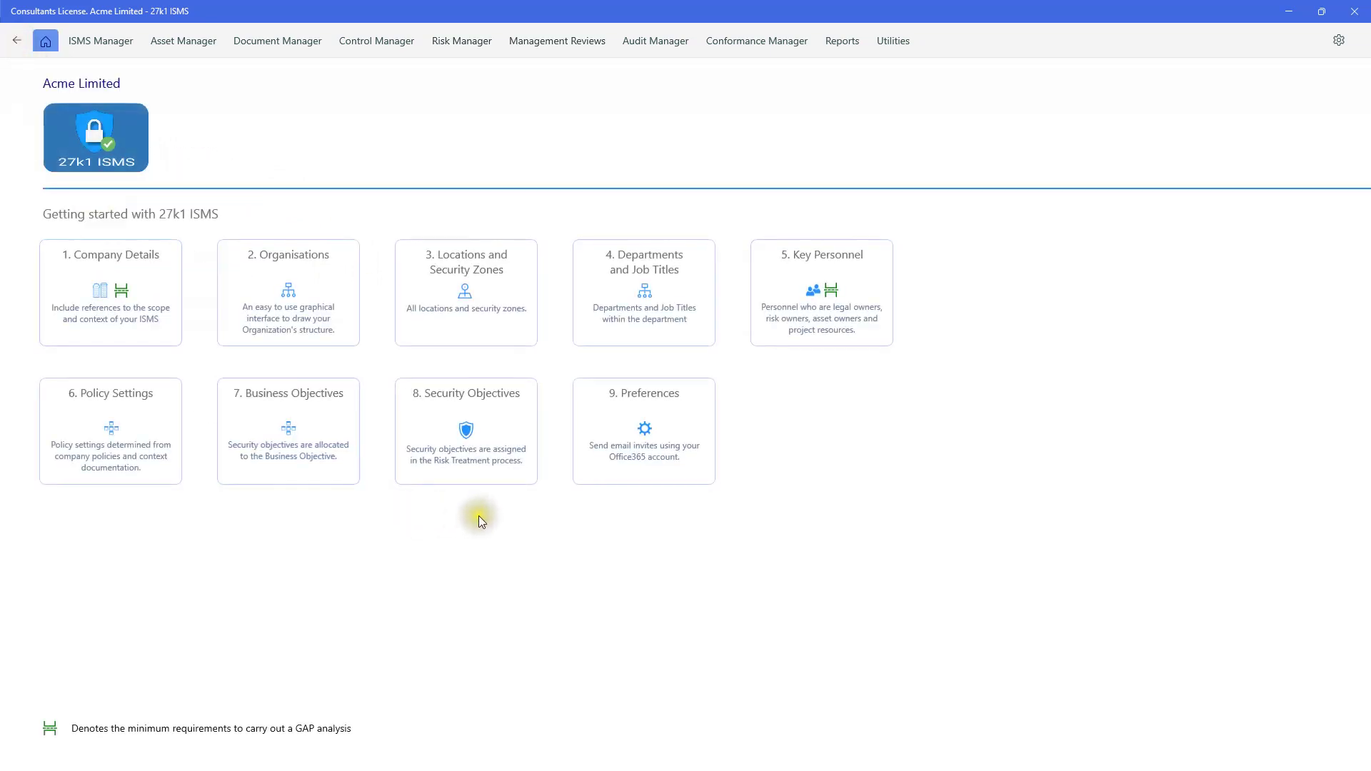